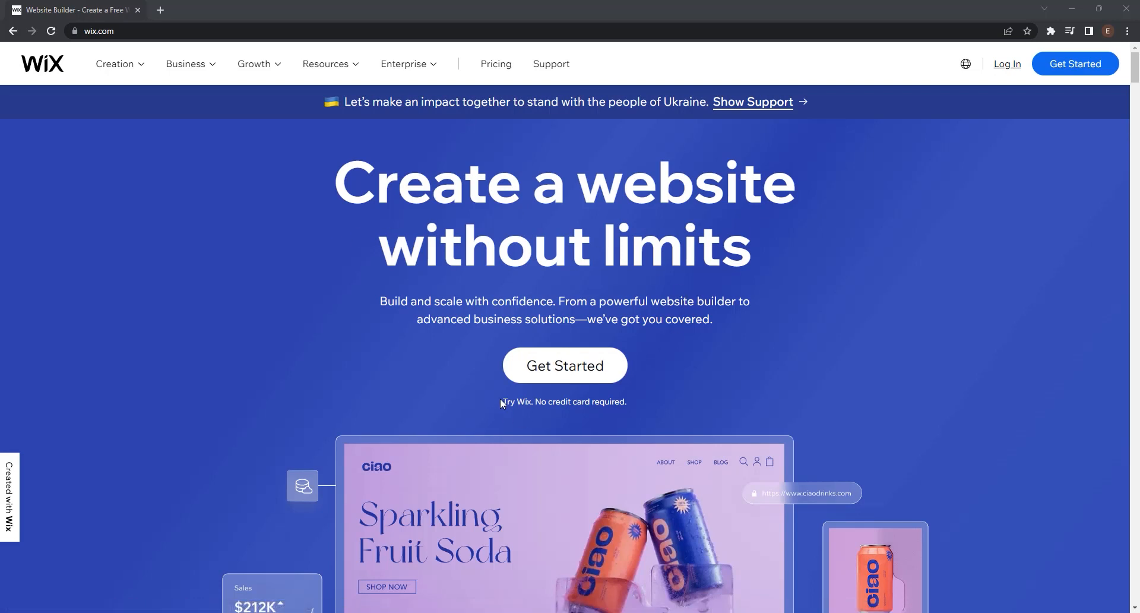
Sign up for a new Wix account and answer the question about discovering Wix with Other.
left_click(593, 369)
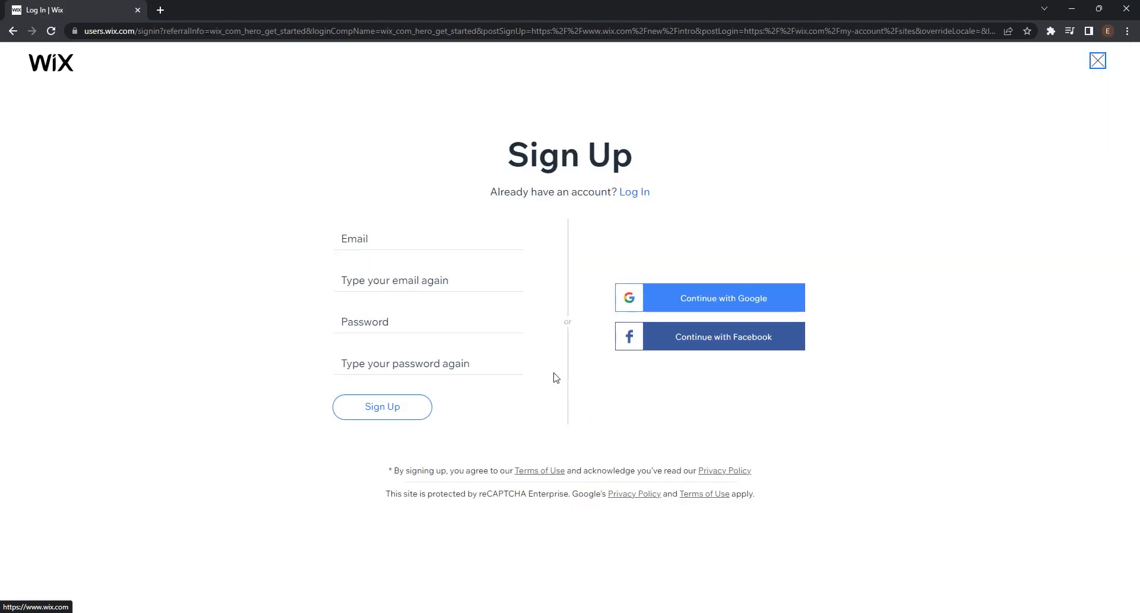
left_click(419, 236)
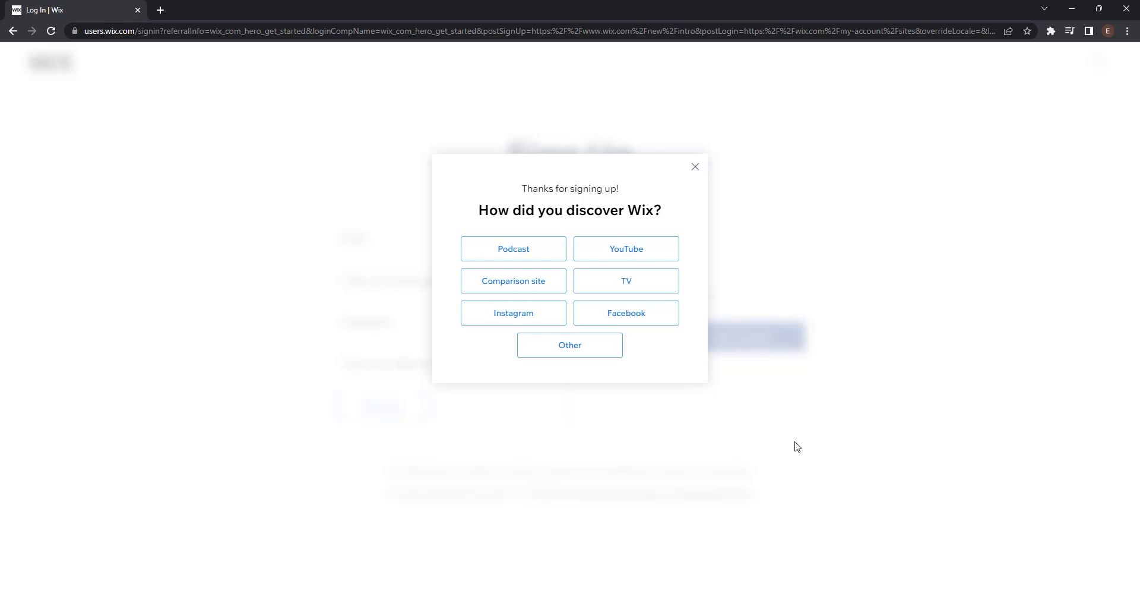
left_click(593, 346)
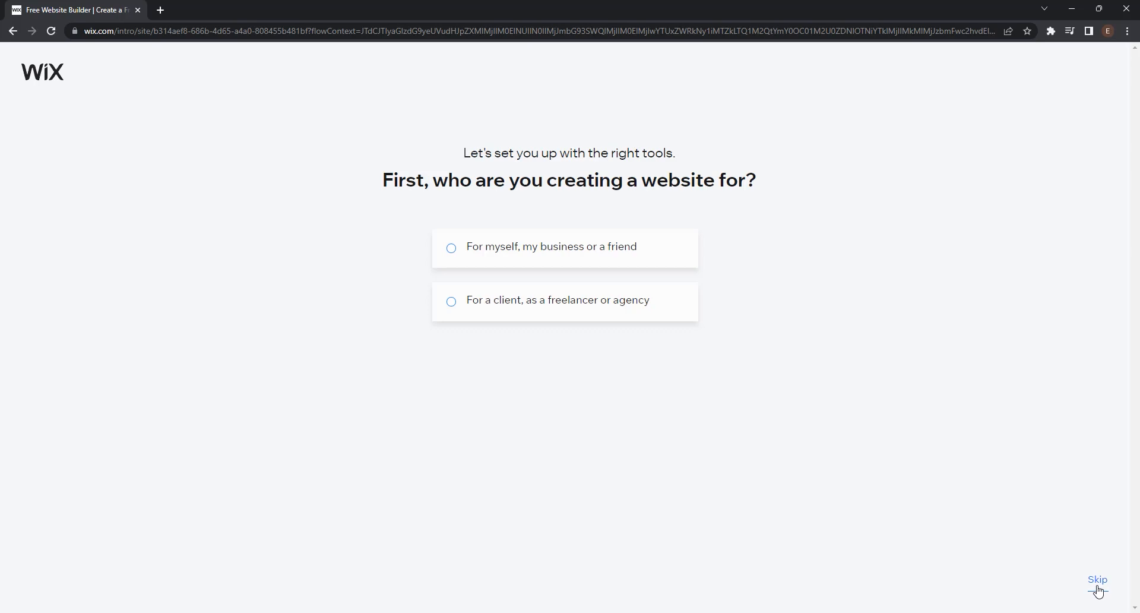
Skip the question about who the website is for and set the website type to Portfolio.
left_click(1097, 579)
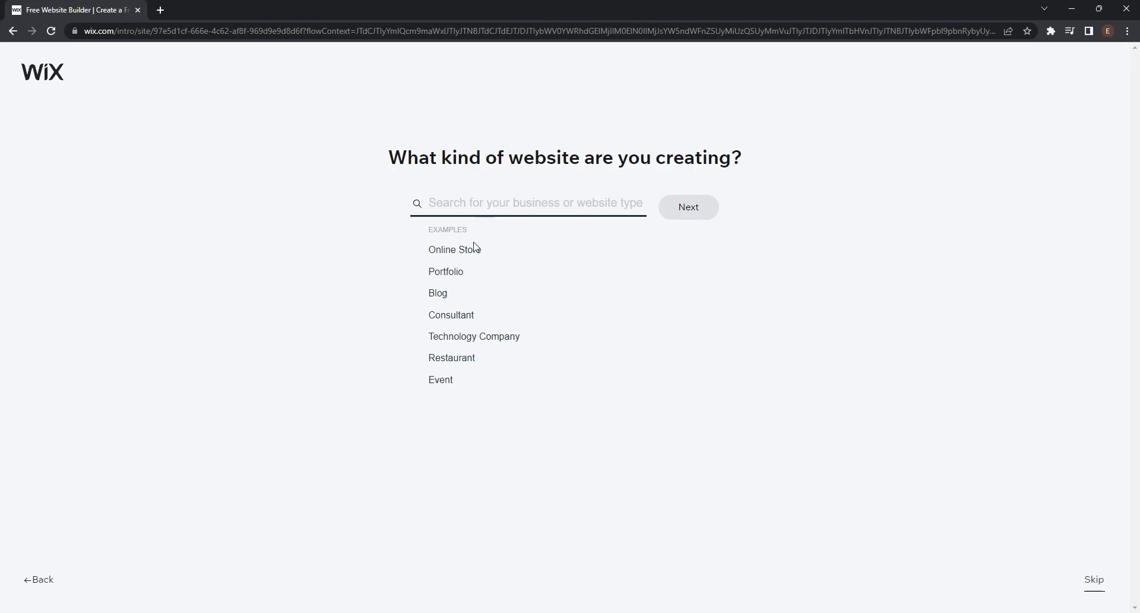
left_click(456, 278)
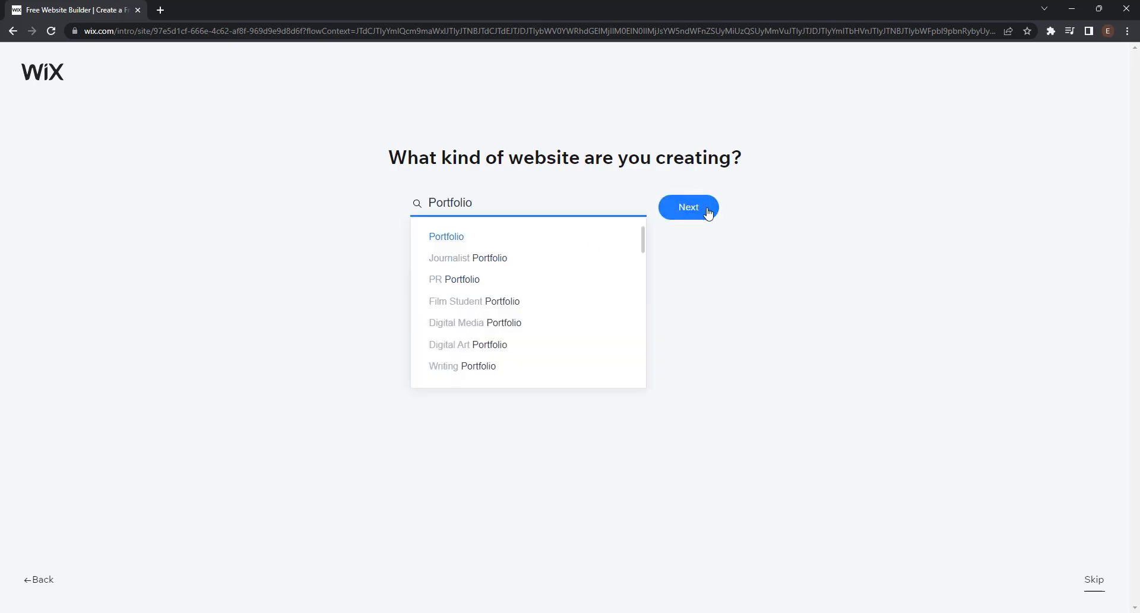
key("Return")
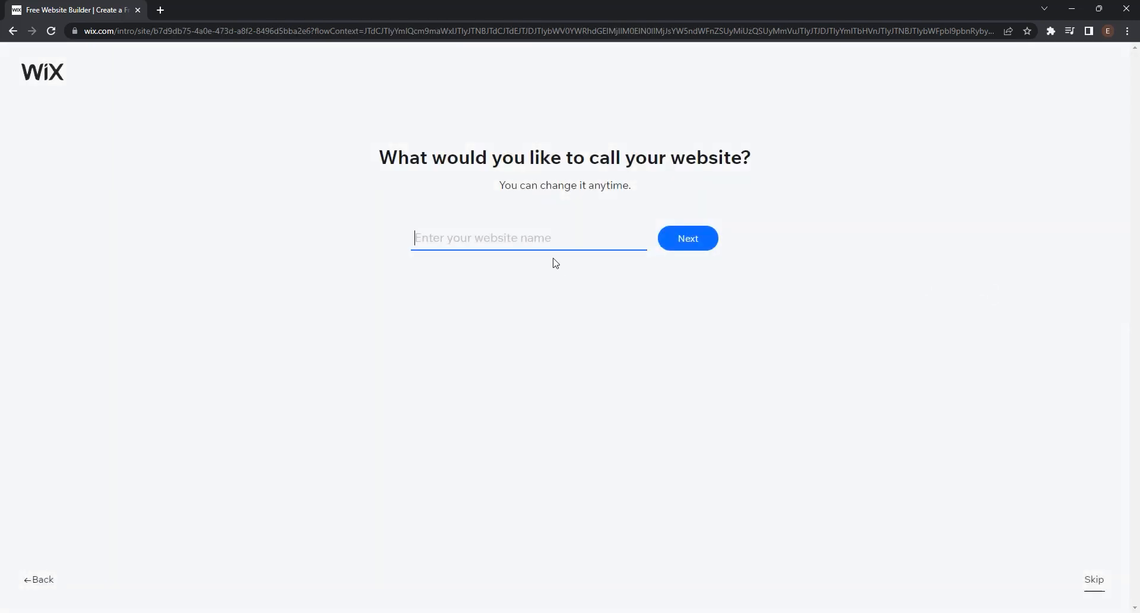
Name the website My Portfolio and continue the setup.
left_click(689, 237)
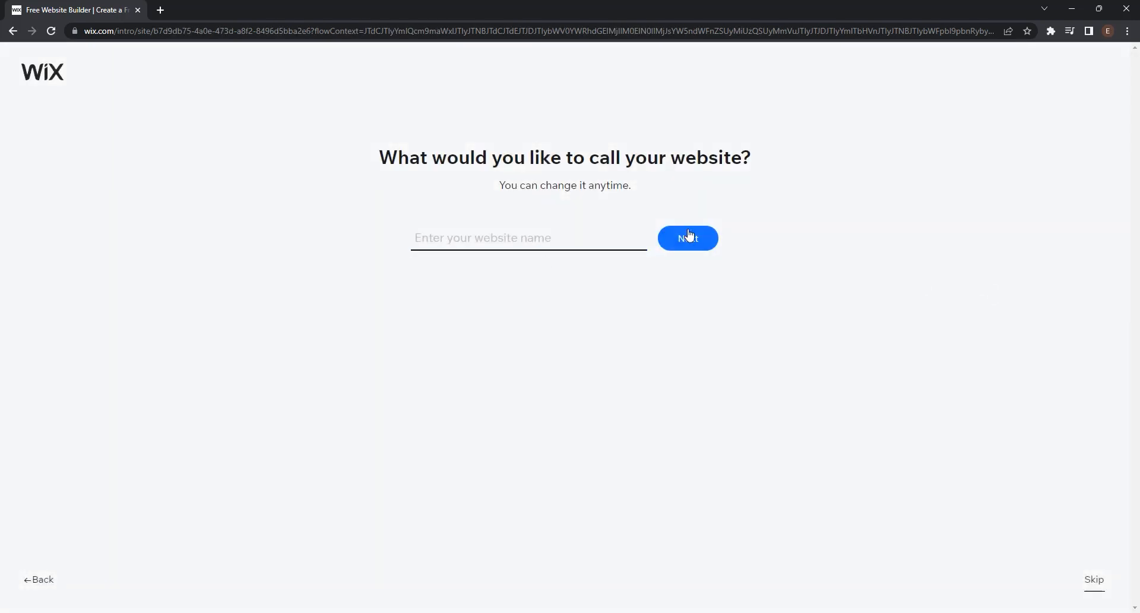
left_click(614, 239)
type("My Po")
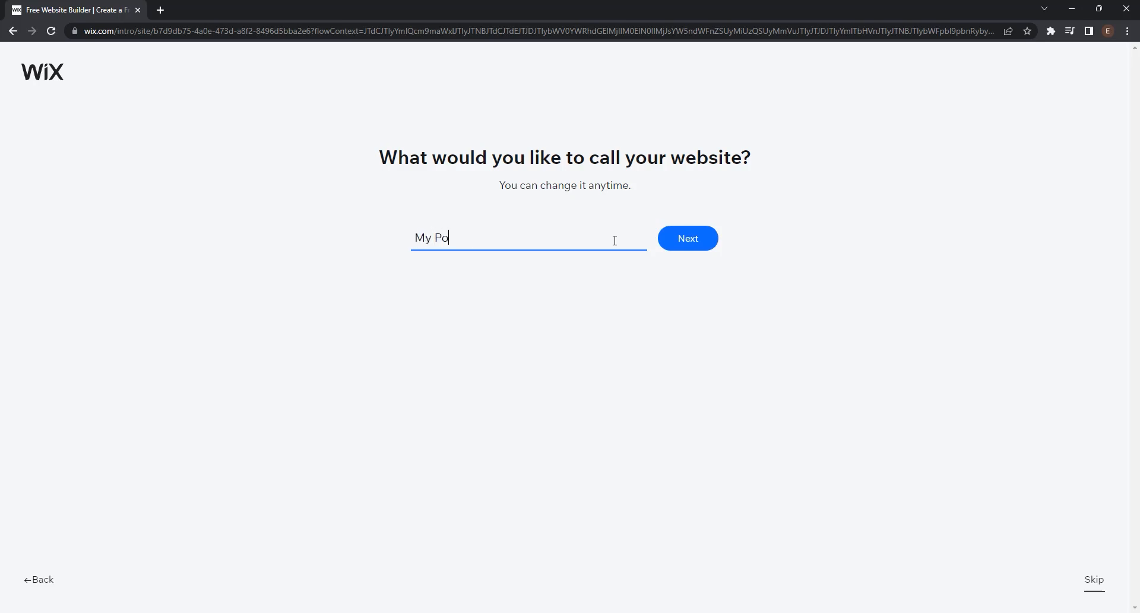
type("rtfolio")
left_click(686, 250)
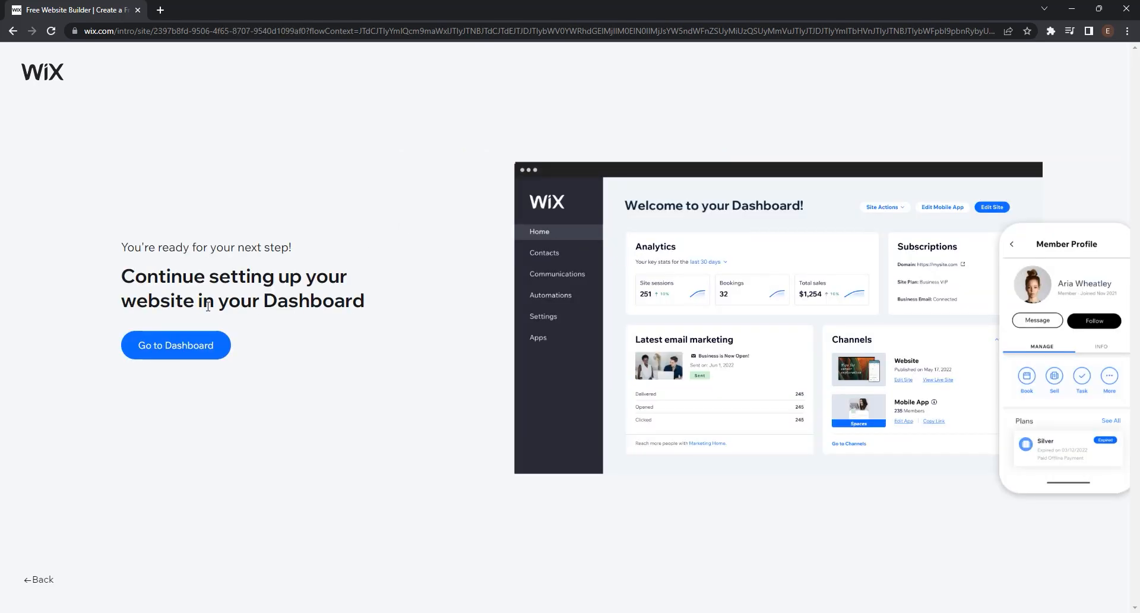
Go to the site's dashboard and start designing the site by picking a designed template.
left_click(178, 353)
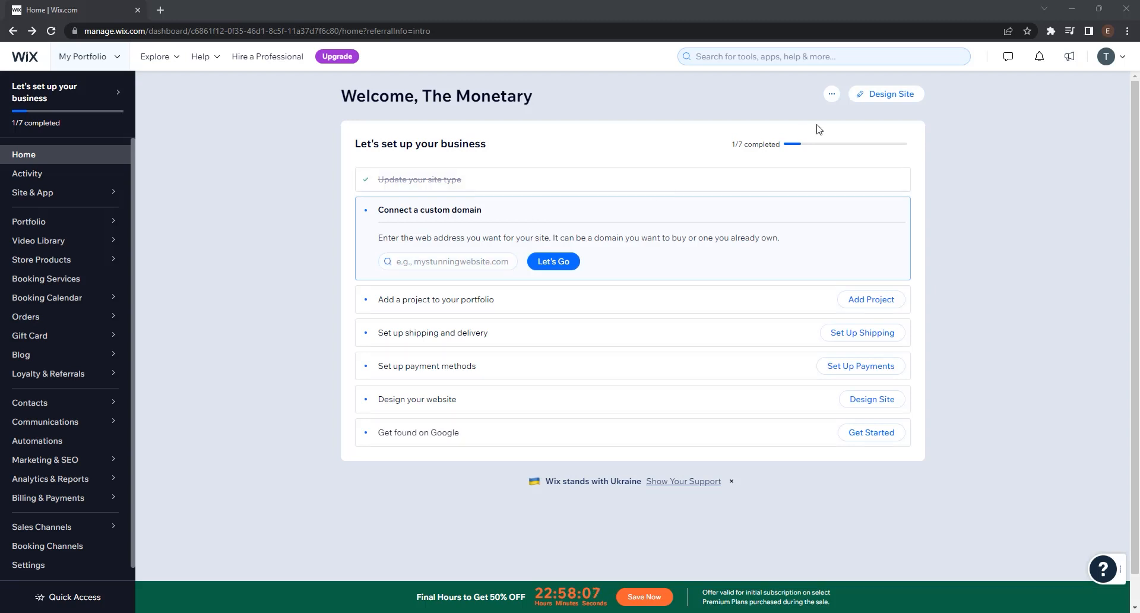
left_click(890, 98)
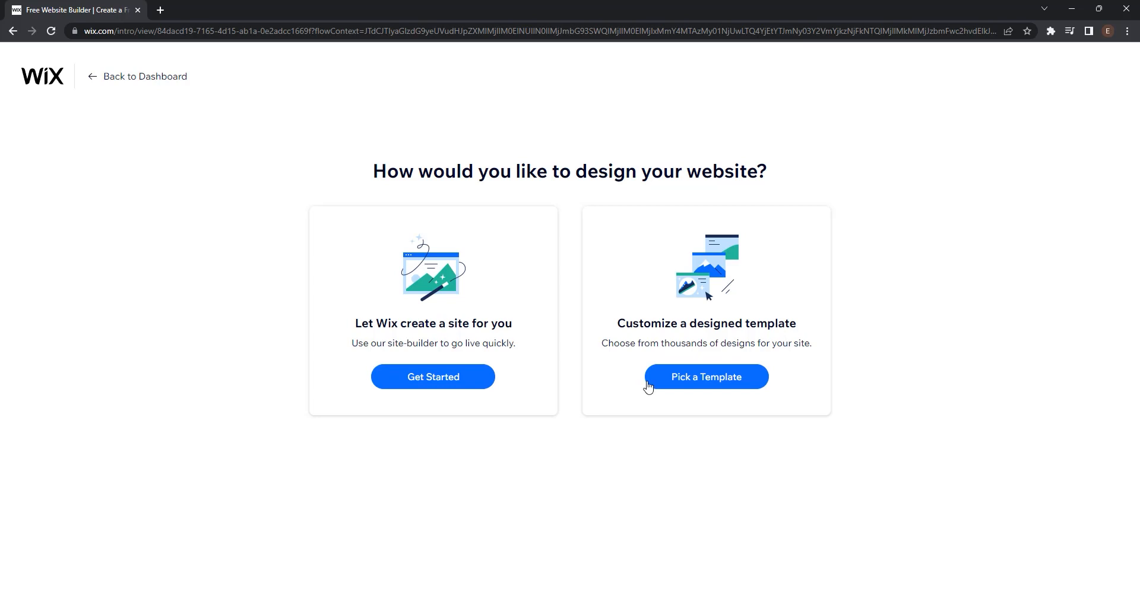
left_click(683, 383)
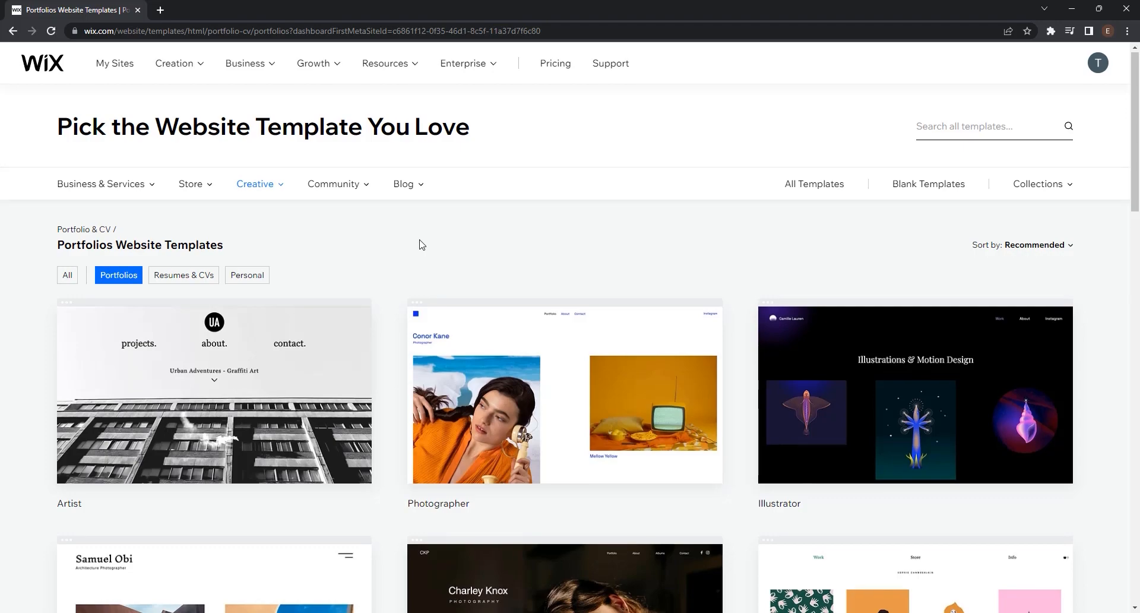
Browse the Portfolios templates and preview the dark Photographer template with the sunlit woman resting on a table.
scroll(422, 244, "down", 6)
scroll(421, 244, "down", 5)
scroll(420, 244, "up", 11)
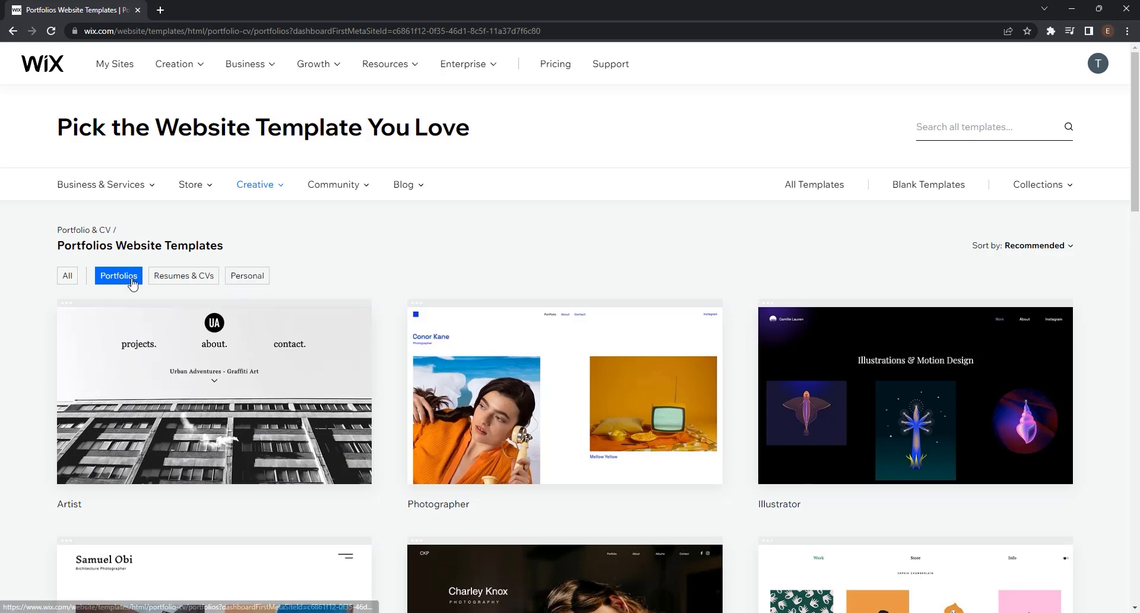
scroll(492, 257, "down", 5)
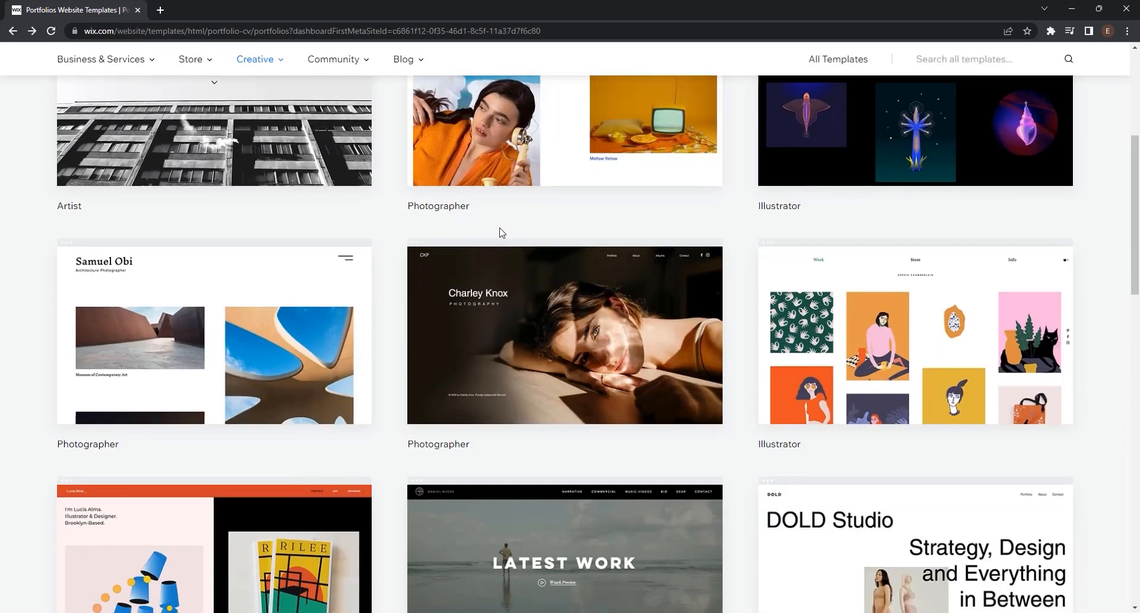
mouse_move(497, 252)
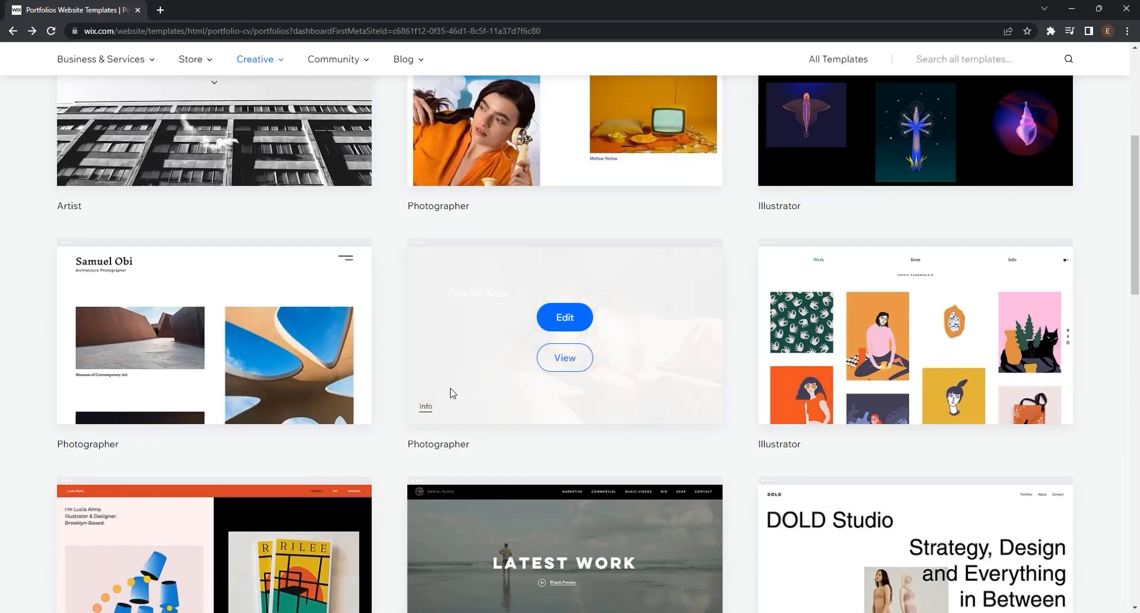
left_click(554, 359)
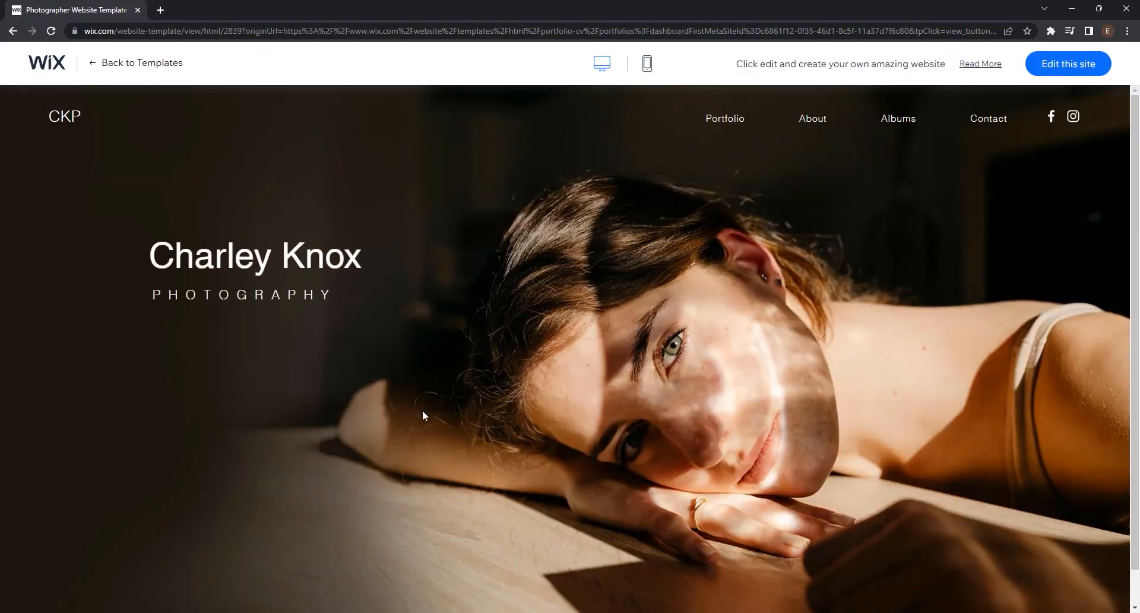
Examine the previewed template's home page and its About, Portfolio, Albums and Contact pages.
scroll(422, 412, "down", 1)
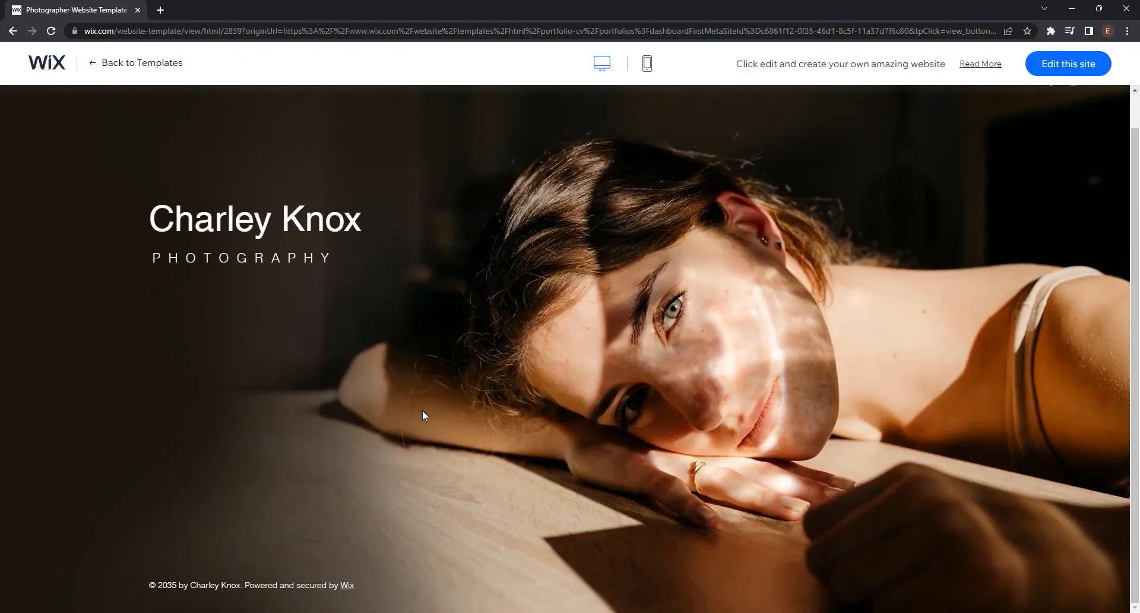
scroll(422, 412, "up", 1)
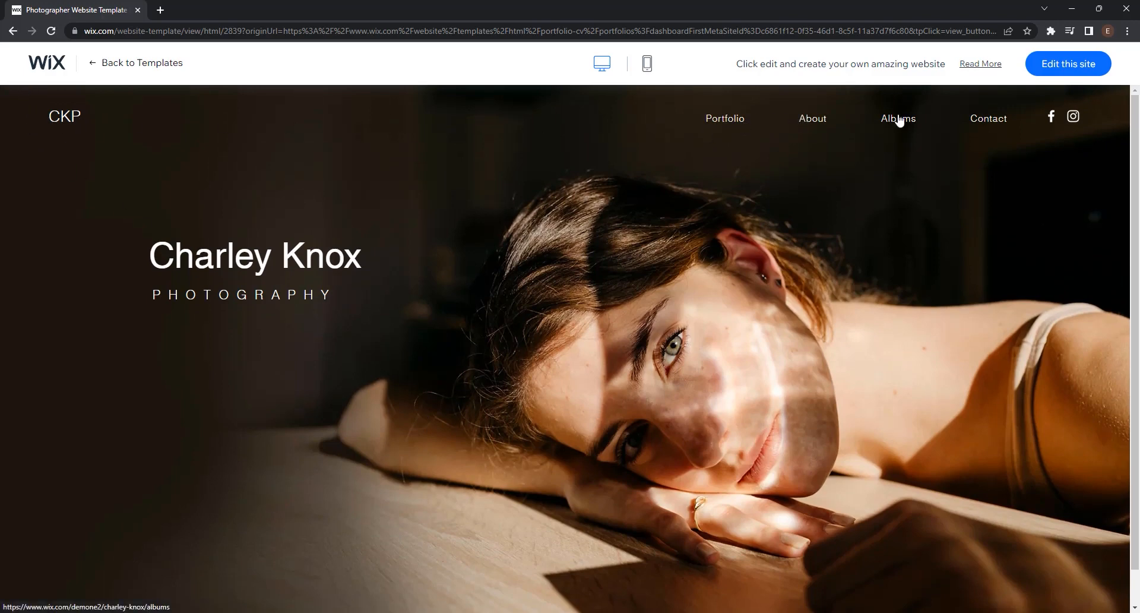
scroll(282, 303, "down", 1)
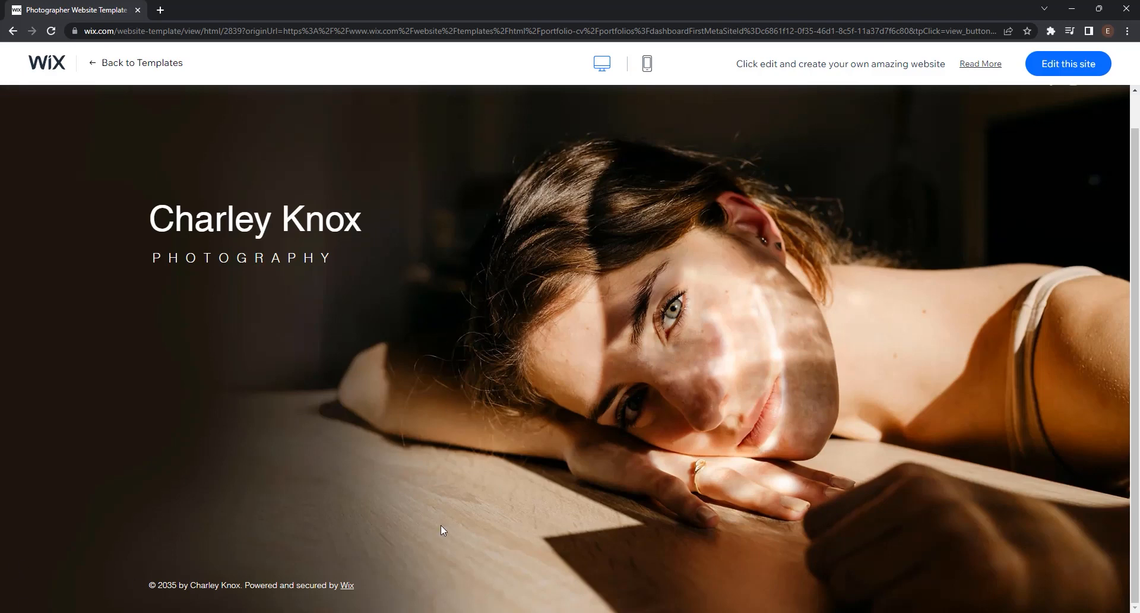
scroll(441, 530, "up", 1)
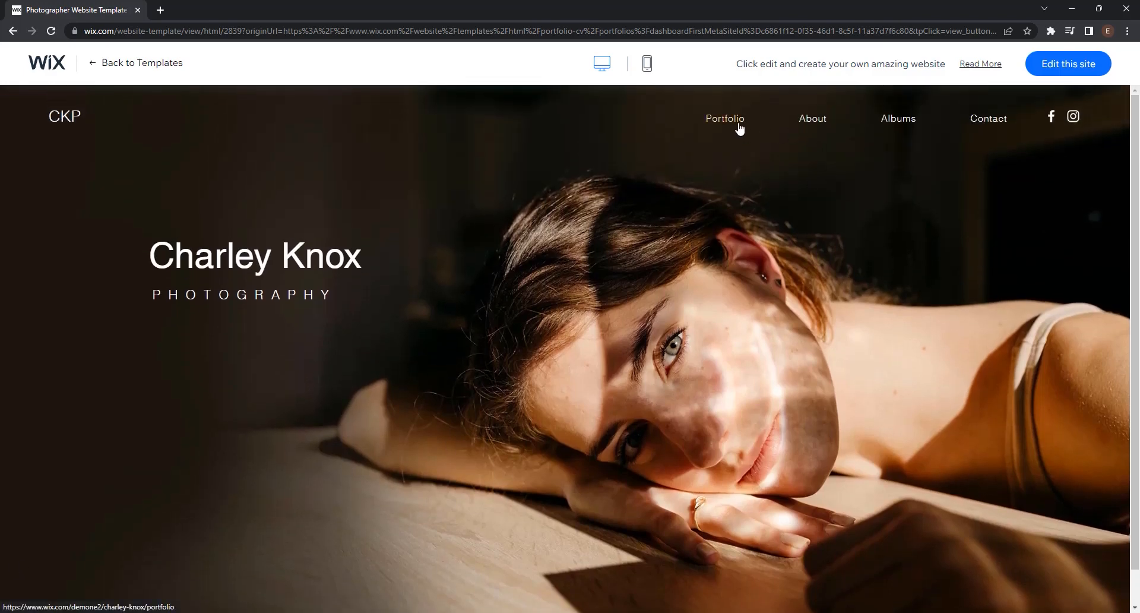
left_click(801, 121)
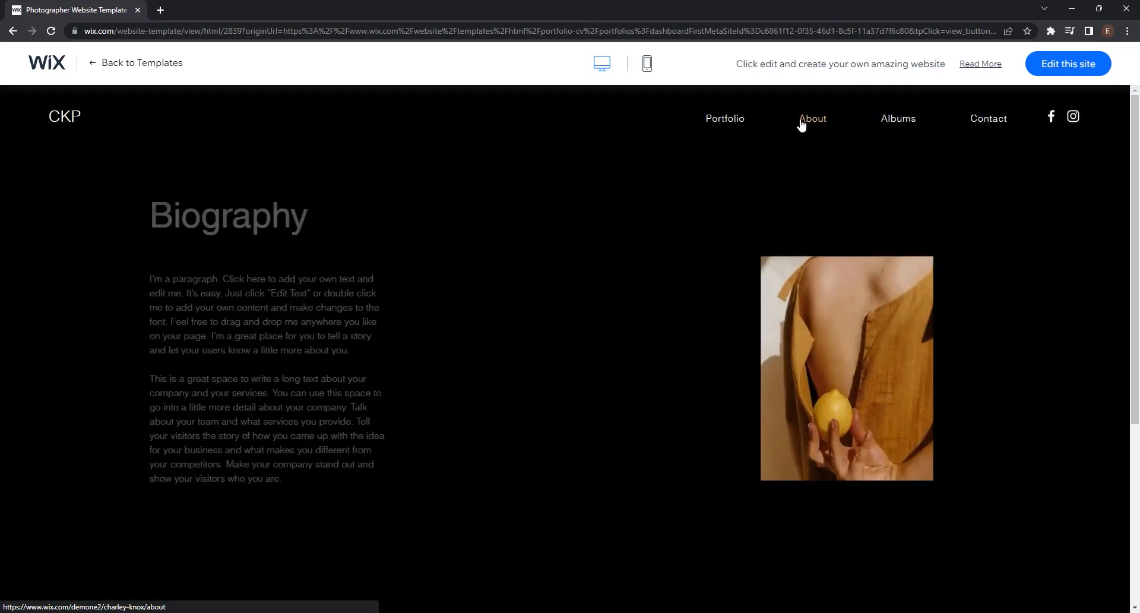
scroll(636, 210, "down", 5)
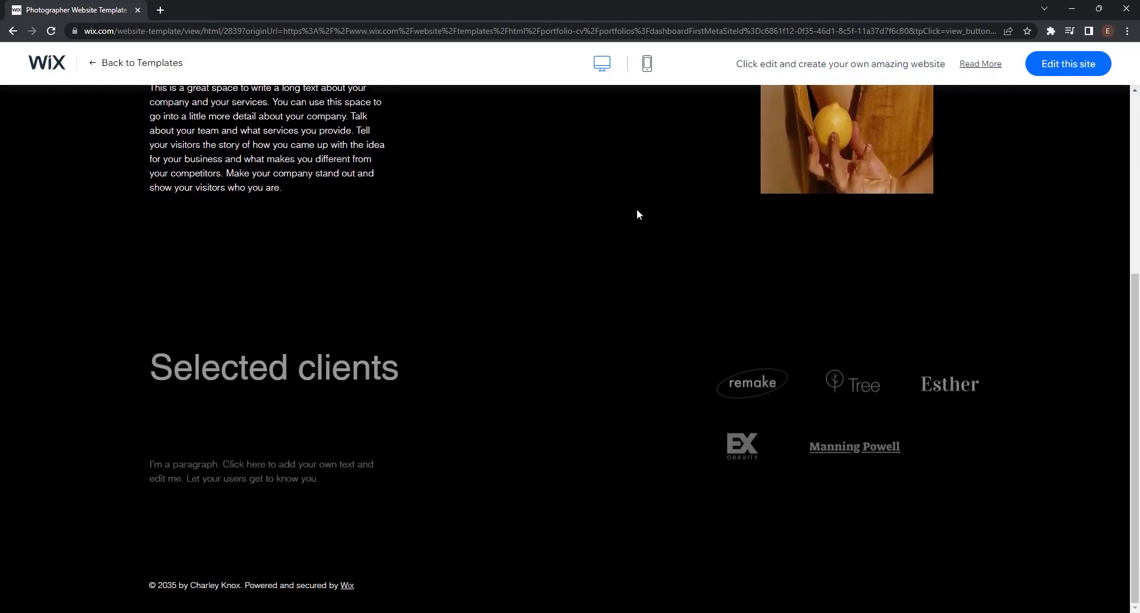
scroll(637, 214, "up", 5)
left_click(737, 127)
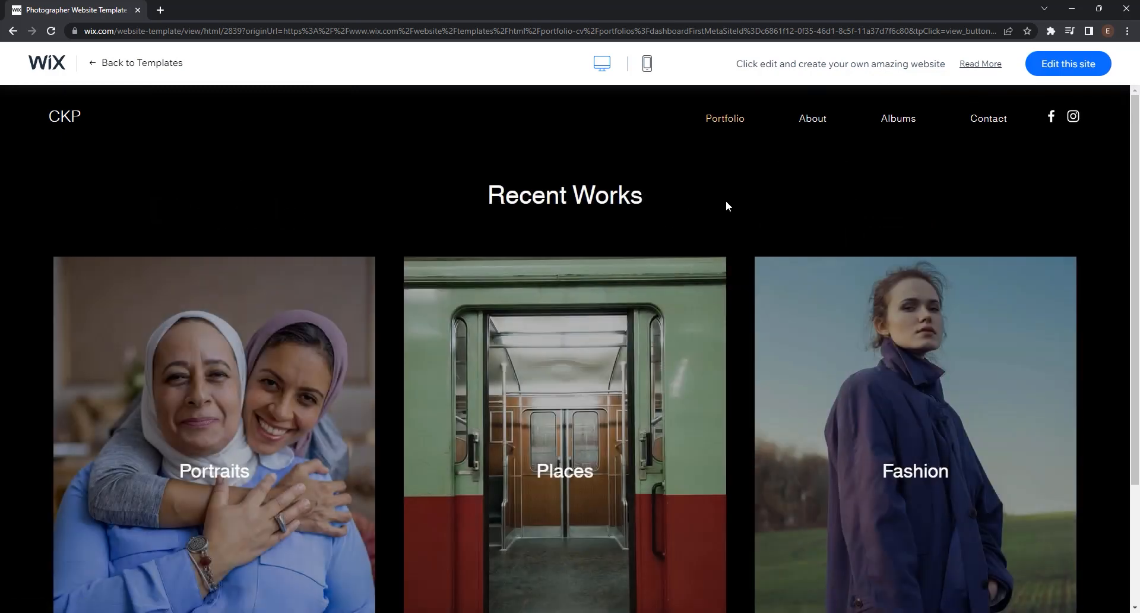
scroll(726, 201, "down", 3)
scroll(726, 201, "up", 3)
left_click(865, 156)
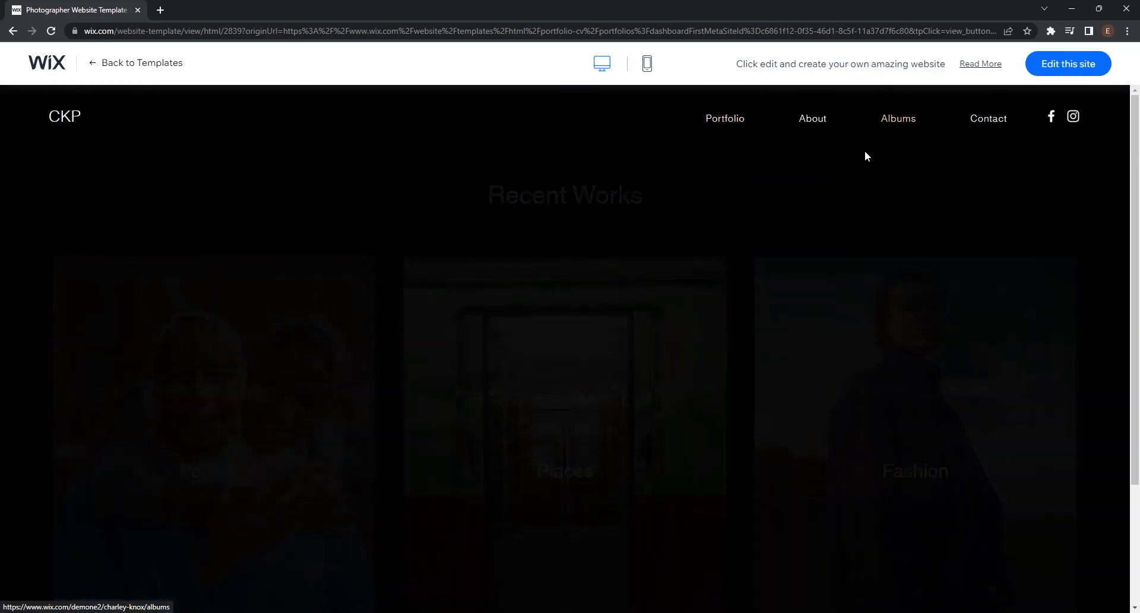
left_click(968, 122)
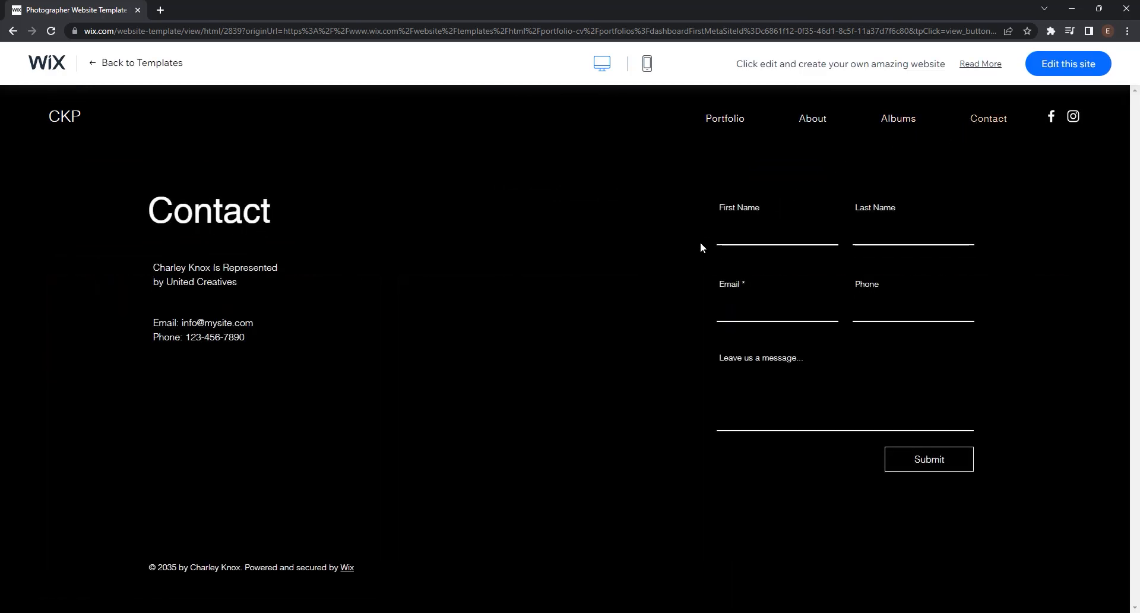
Return to the template's home page and open the template for editing.
left_click(60, 119)
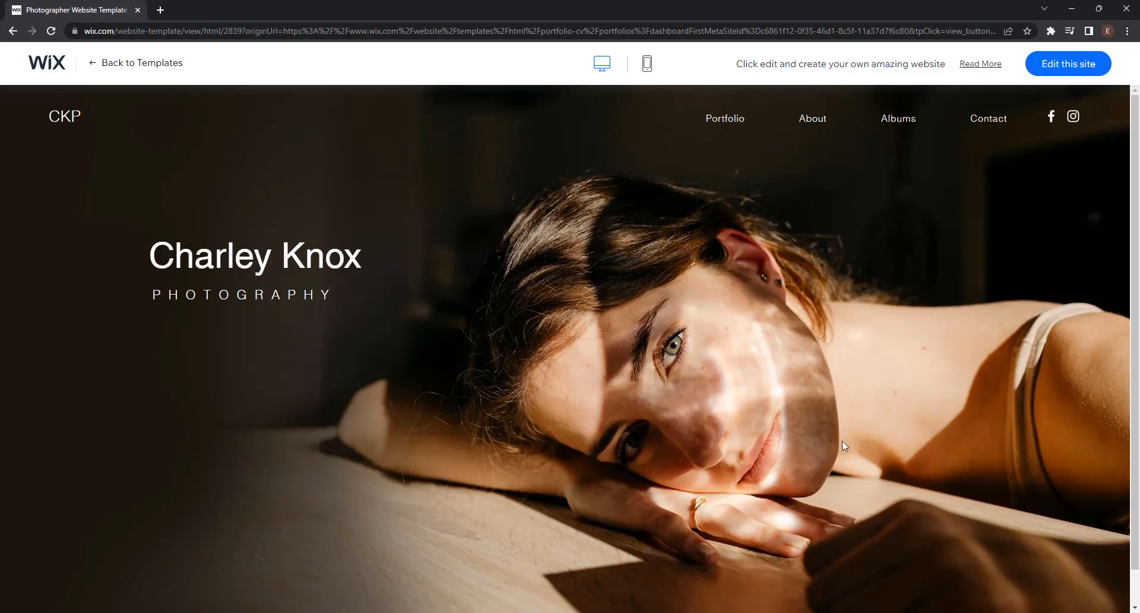
left_click(1050, 79)
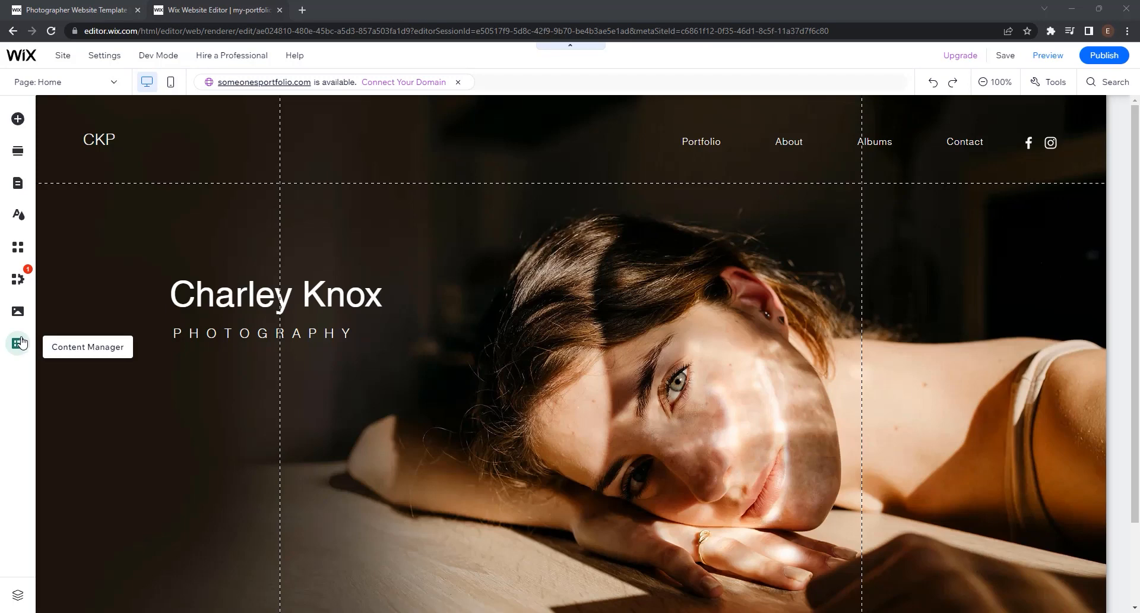
Look over the editor's Site, Settings, Dev Mode, Hire a Professional and Help options.
mouse_move(44, 57)
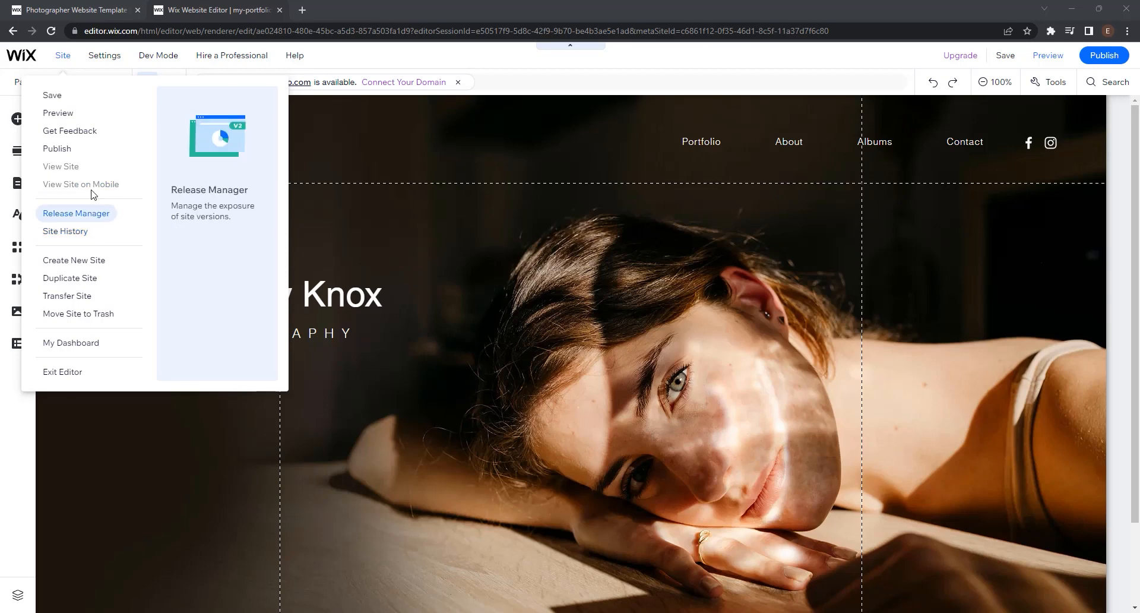
mouse_move(107, 62)
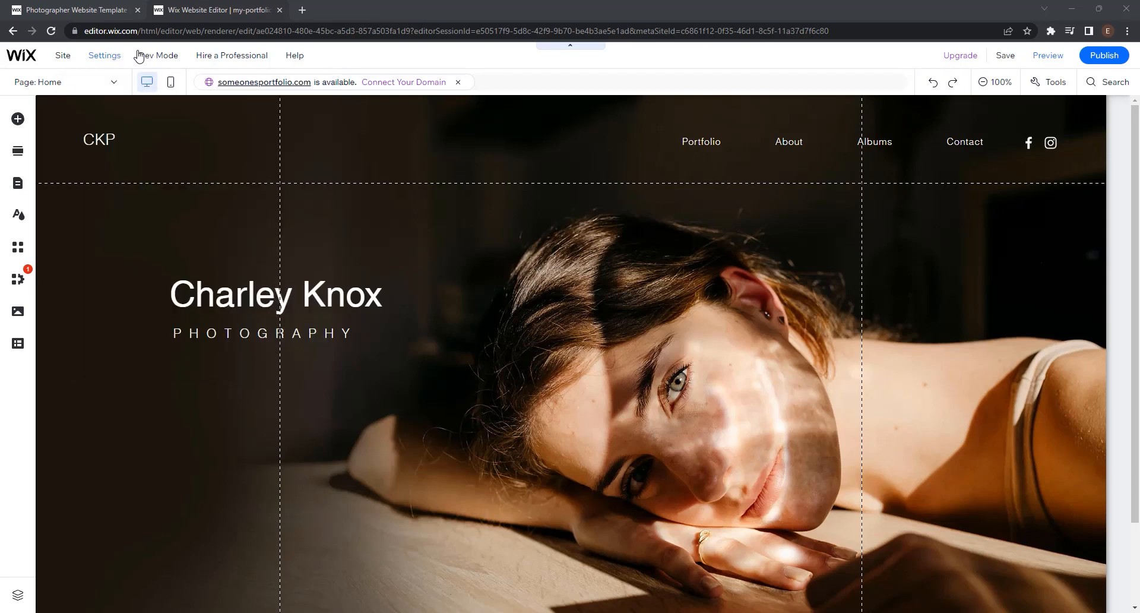
mouse_move(150, 55)
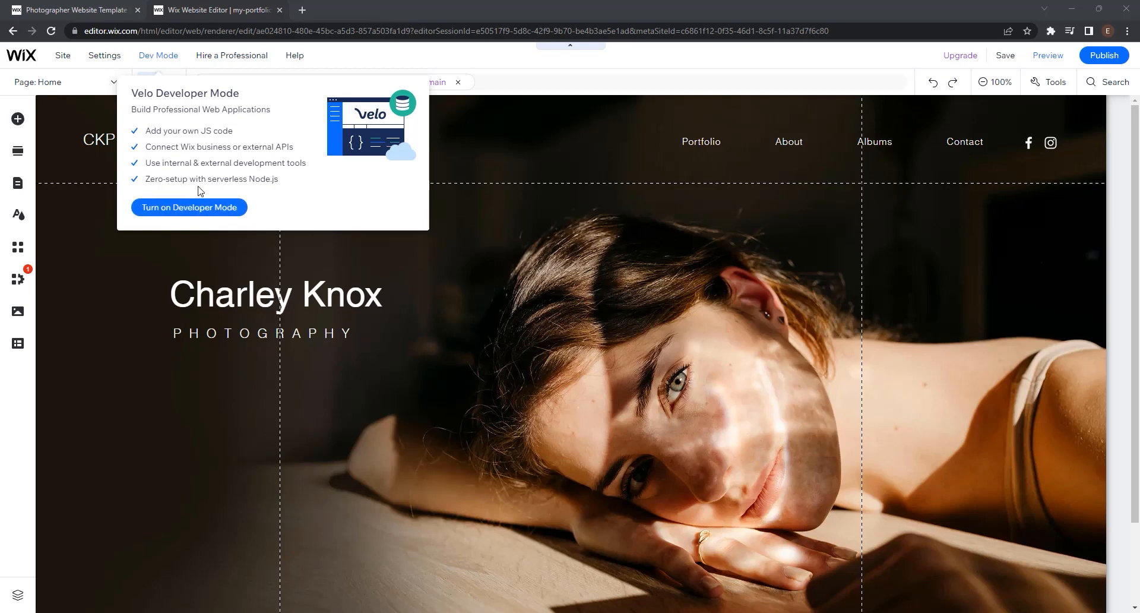
mouse_move(239, 62)
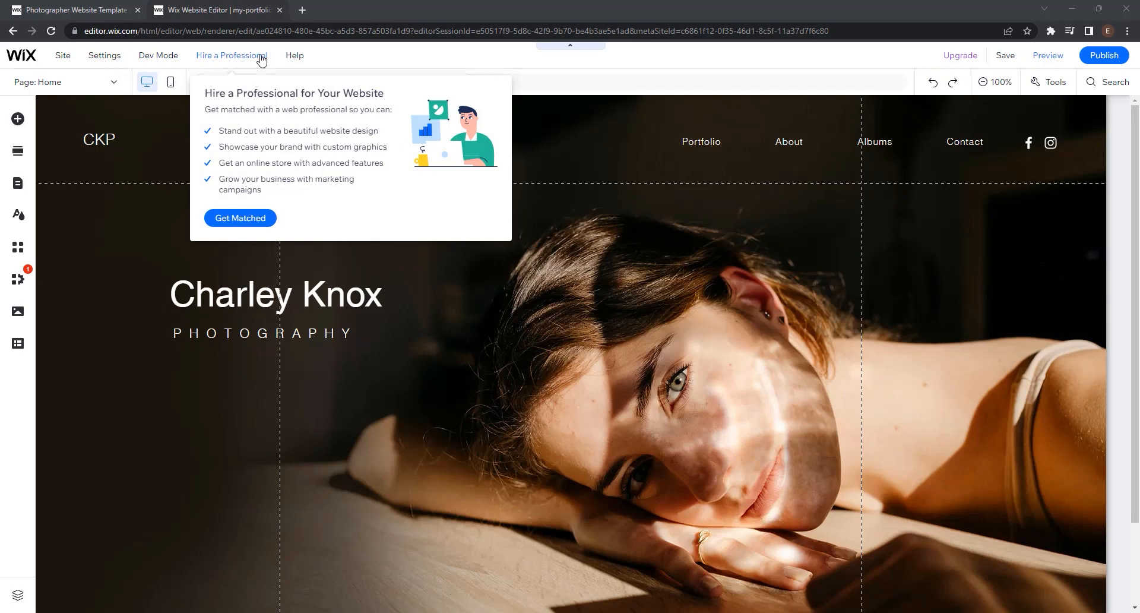
mouse_move(305, 63)
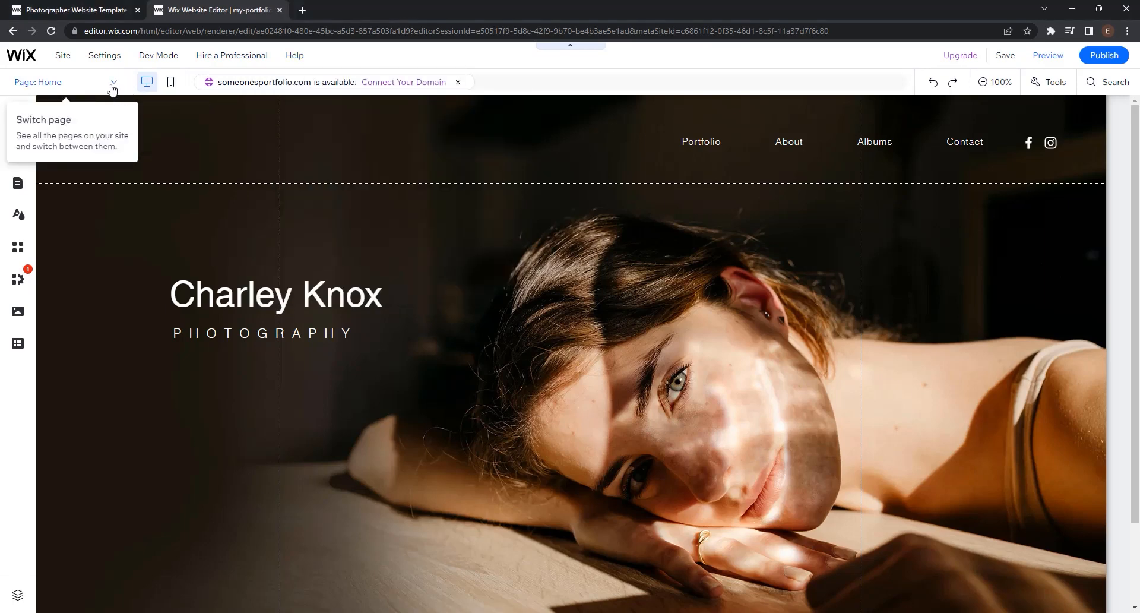
Review the list of site pages and switch the editor to the mobile version of the home page.
left_click(113, 87)
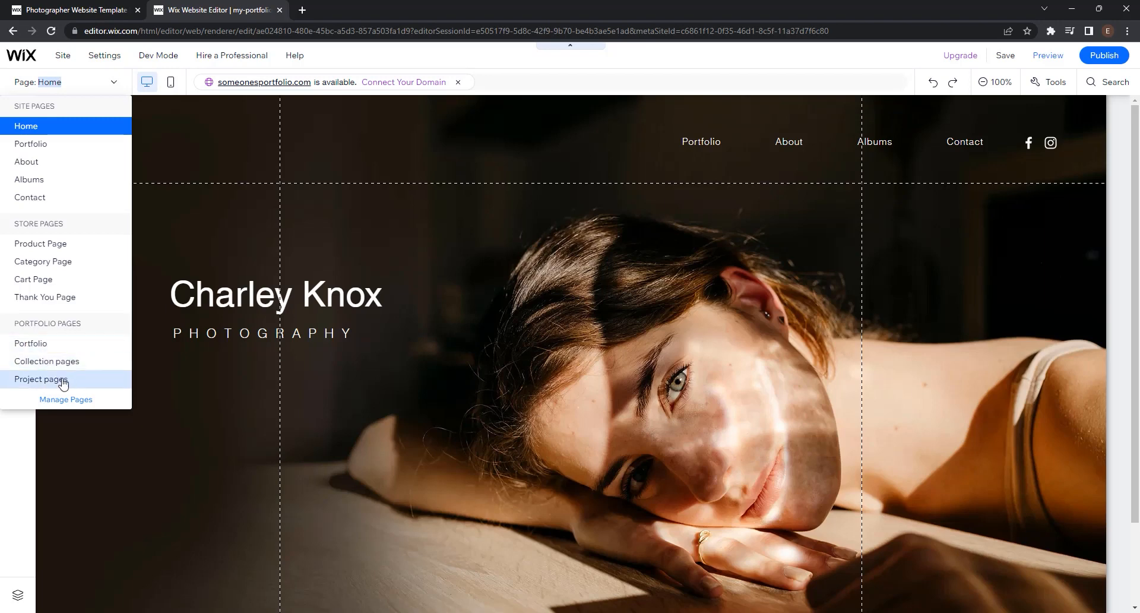
left_click(114, 84)
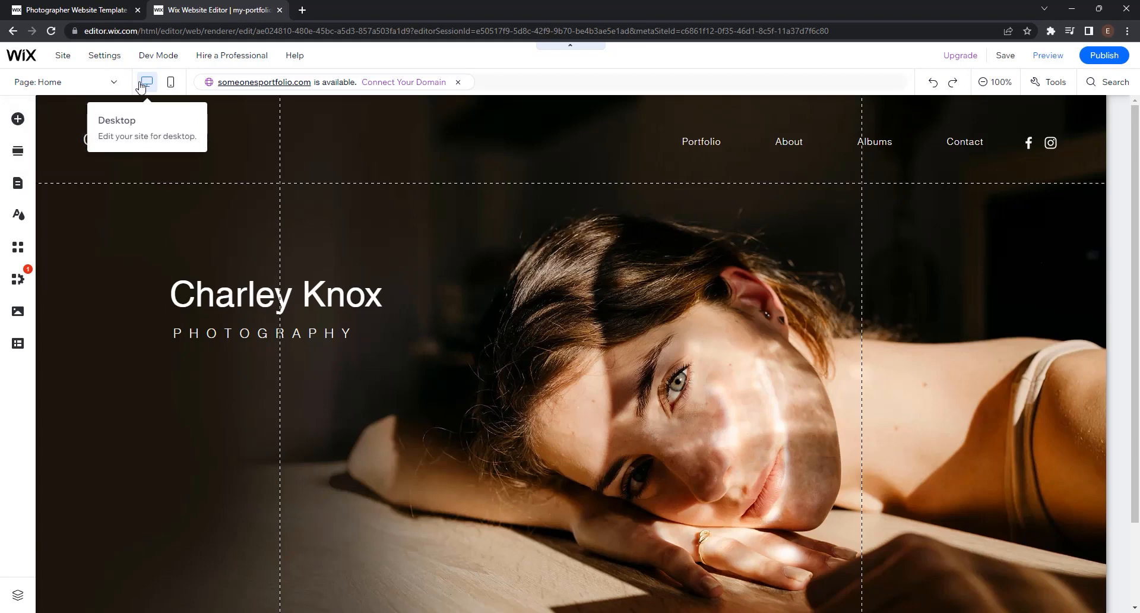
left_click(172, 86)
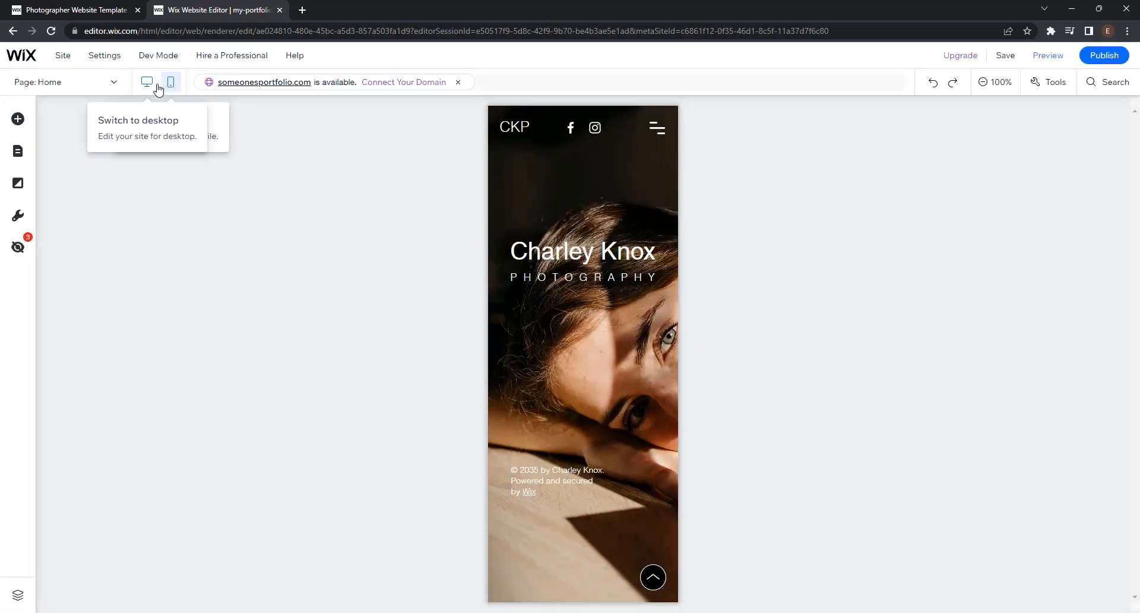
Switch the editor back to the desktop version and set the header's paragraph text to "My Portfolio".
left_click(157, 86)
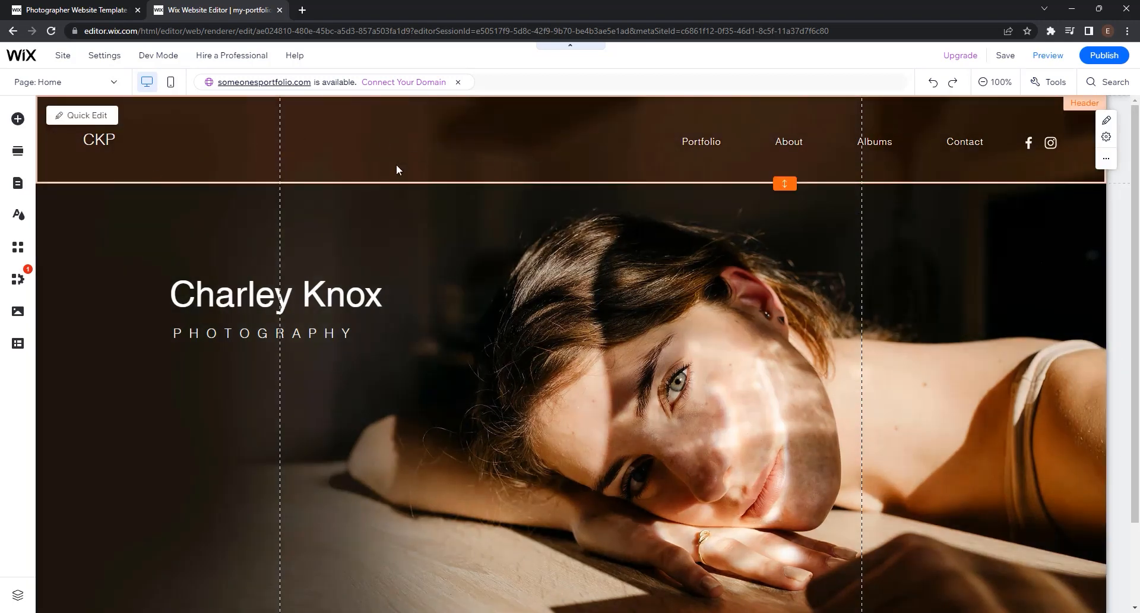
left_click(87, 116)
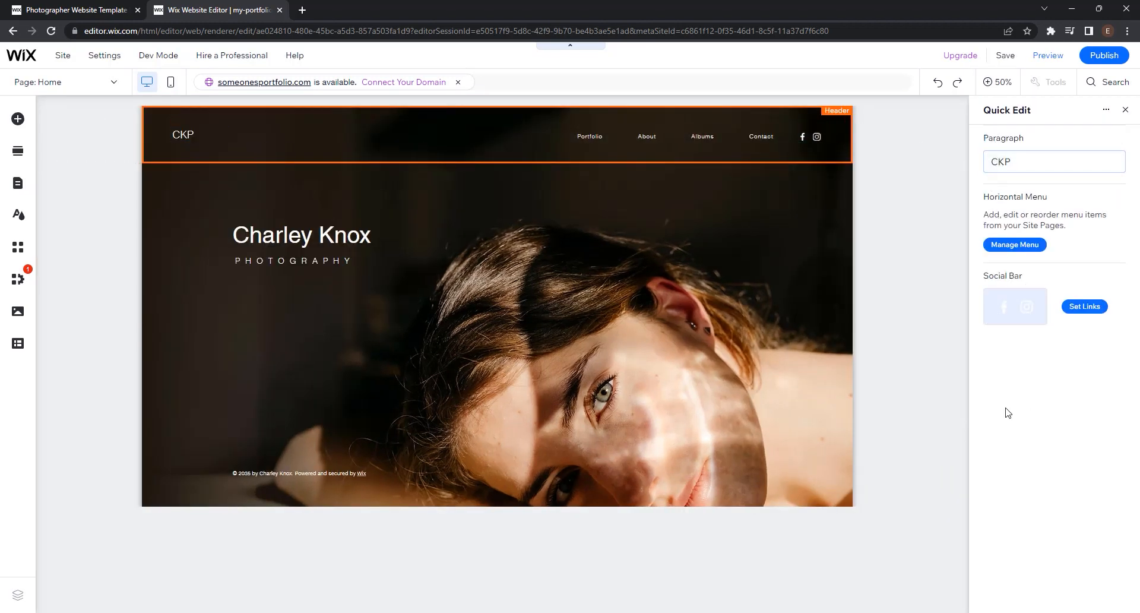
left_click(1022, 165)
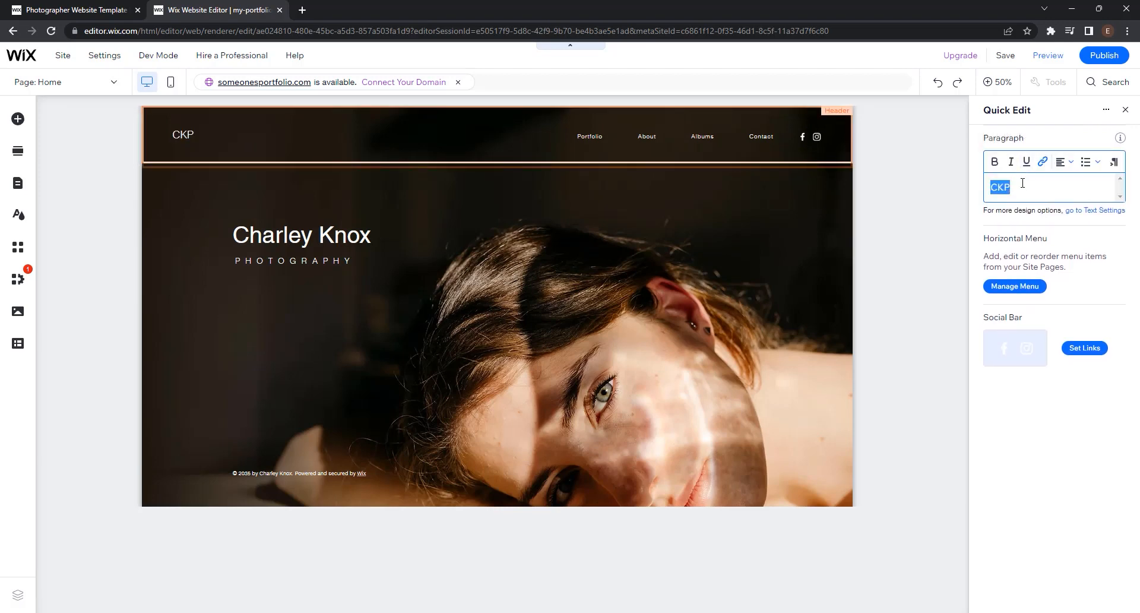
type("My Portfolio")
Hide the Albums page from the site's horizontal menu.
left_click(1022, 288)
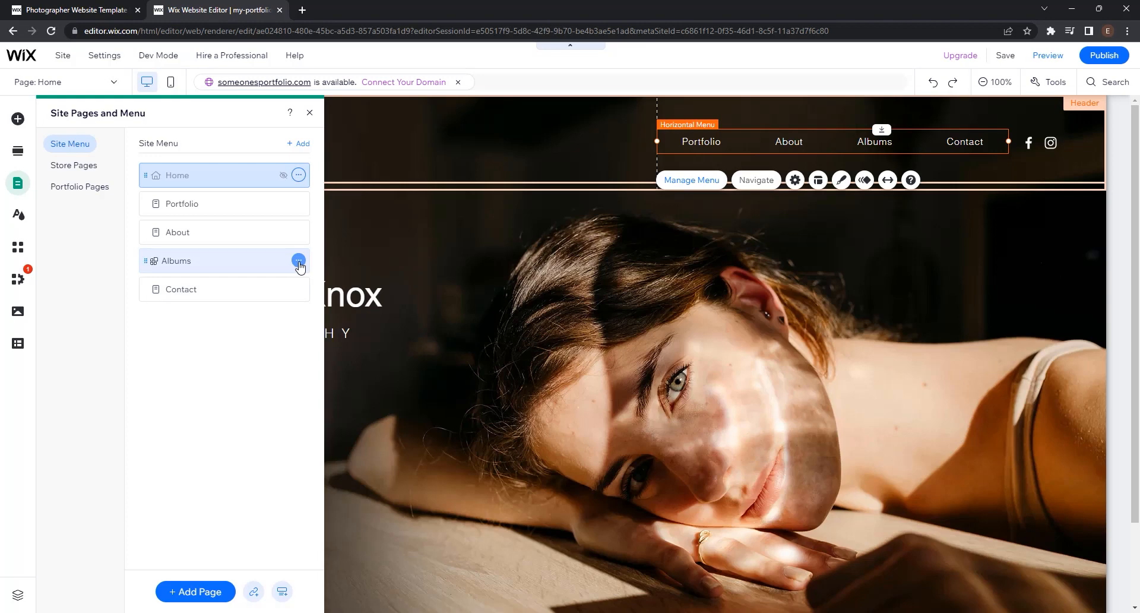
left_click(299, 263)
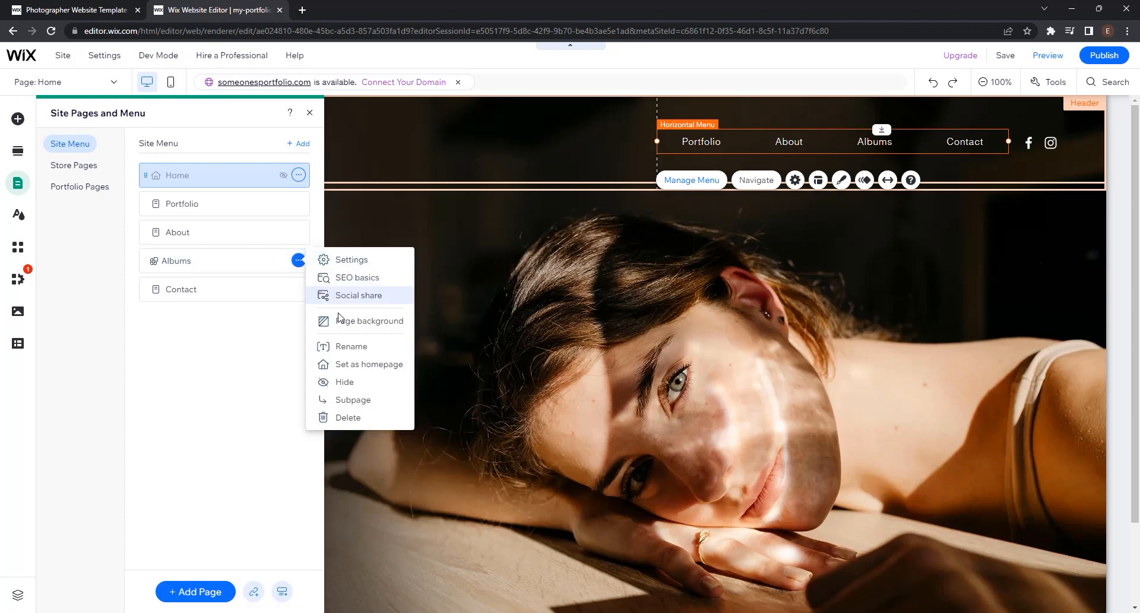
left_click(346, 384)
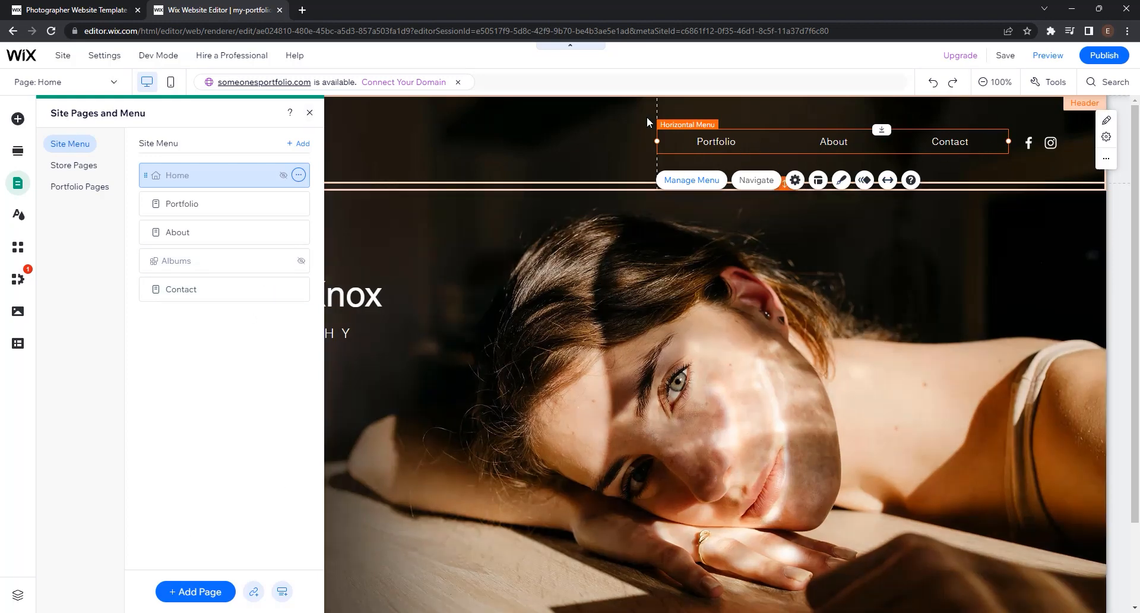
Inspect the link settings of the Facebook icon in the header's social bar.
left_click(1108, 122)
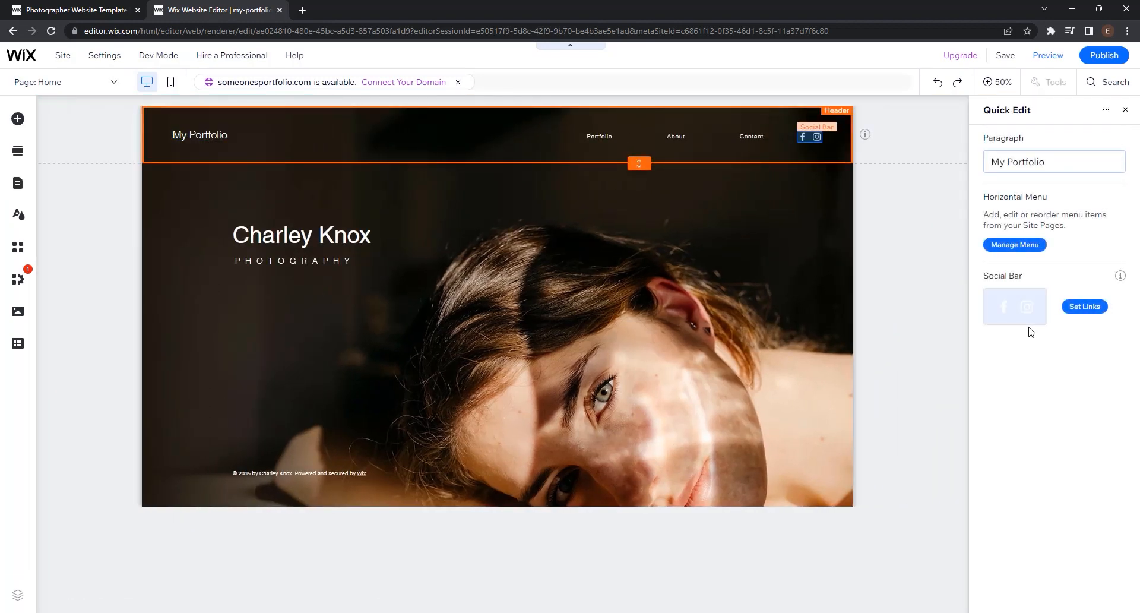
left_click(1084, 307)
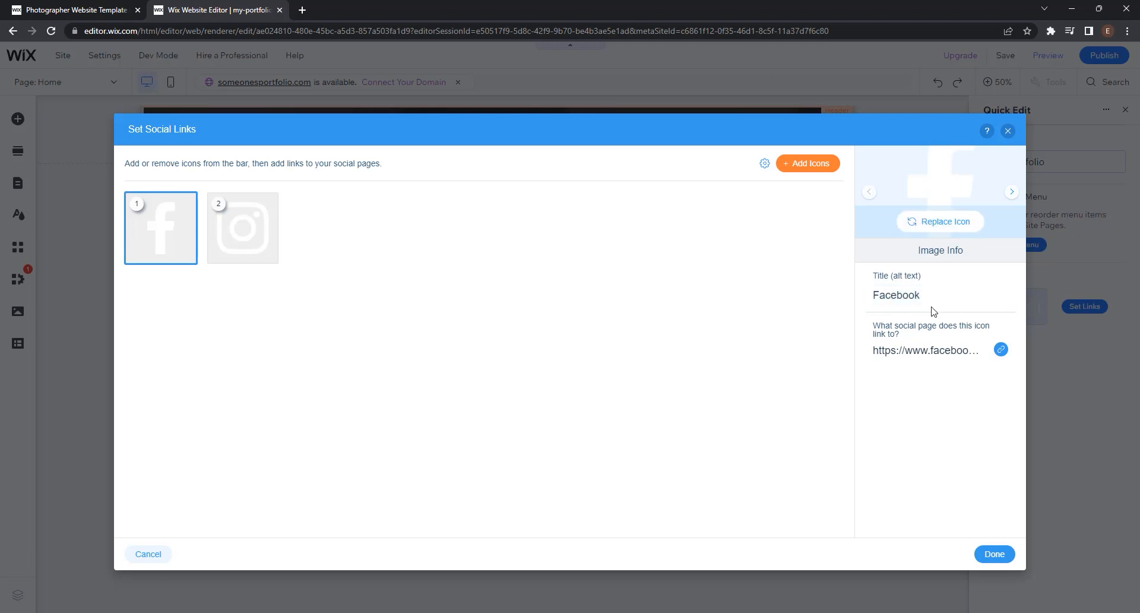
left_click(1001, 350)
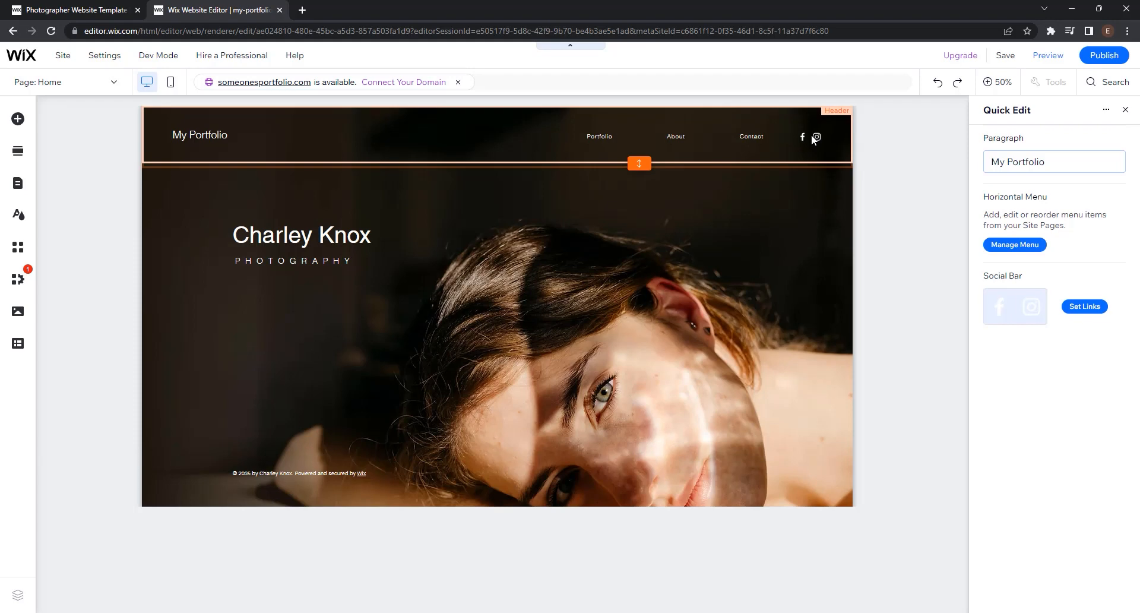
Set the Welcome section's title to "This is my Portfolio" and its paragraph to "Web Design".
left_click(344, 188)
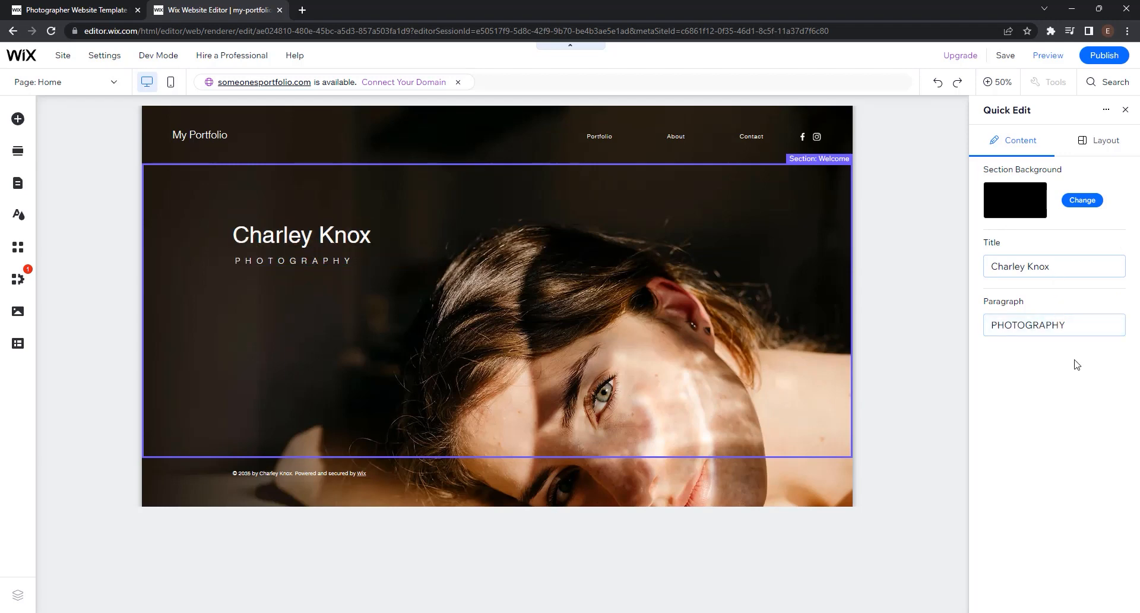
left_click(1057, 272)
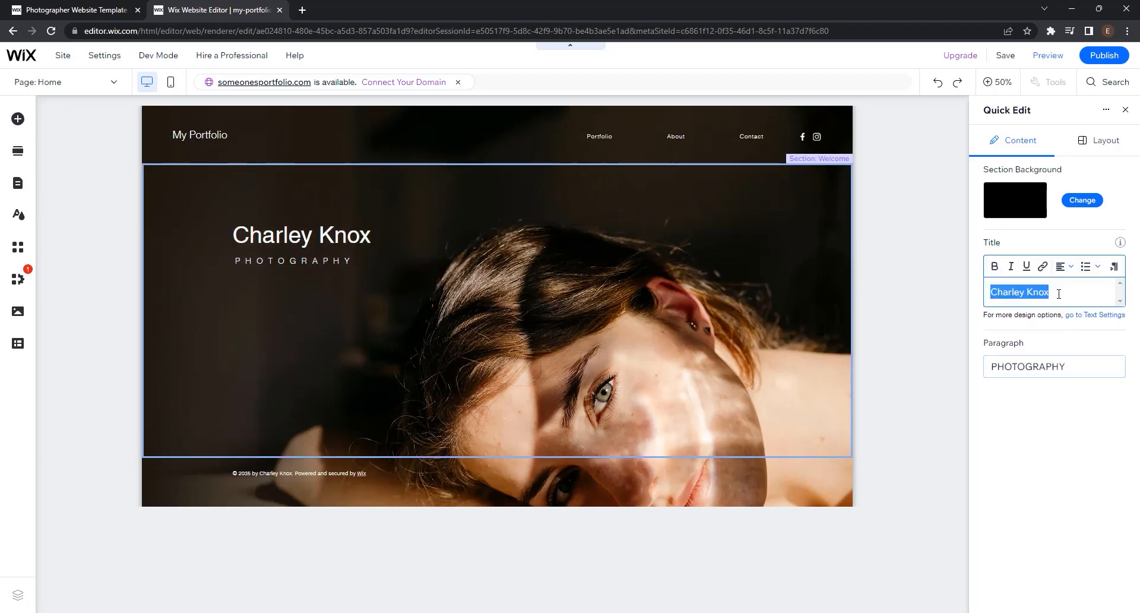
type("This i")
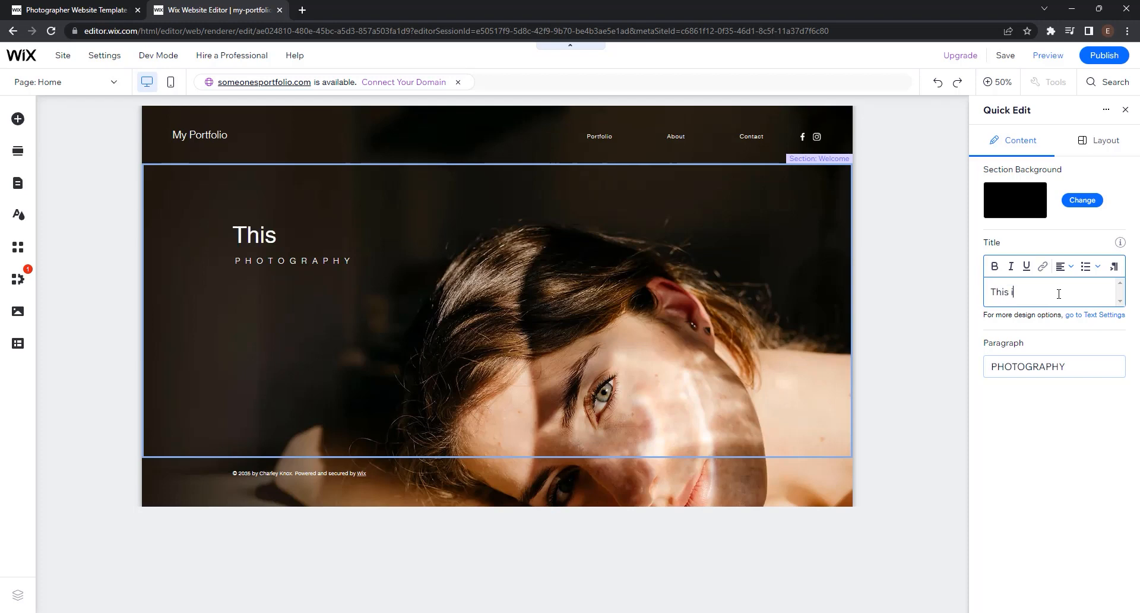
type("s my P")
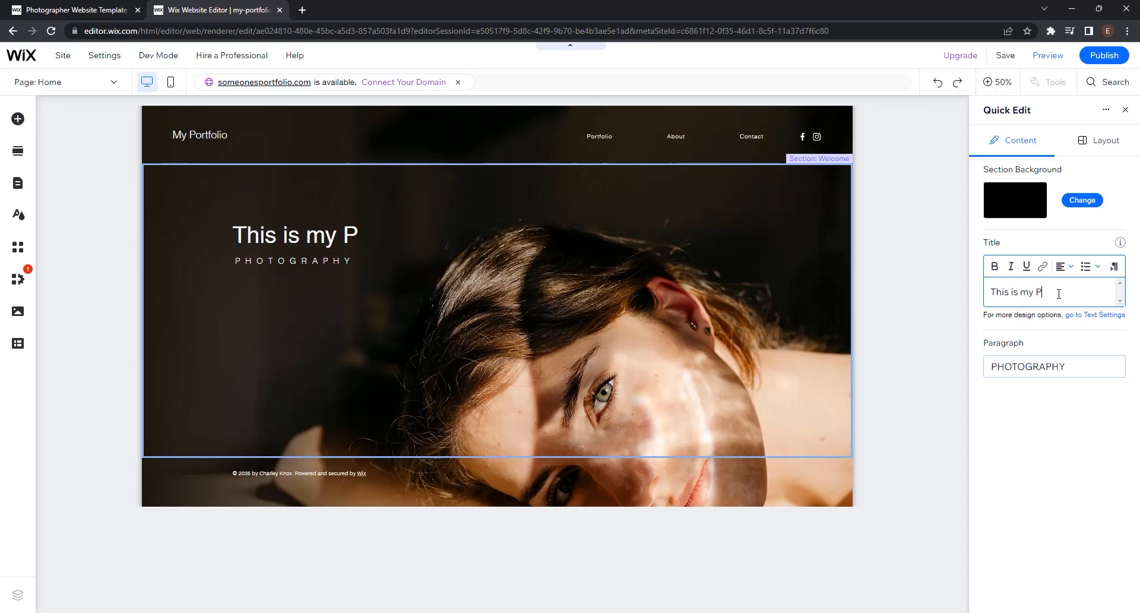
type("ortfolio")
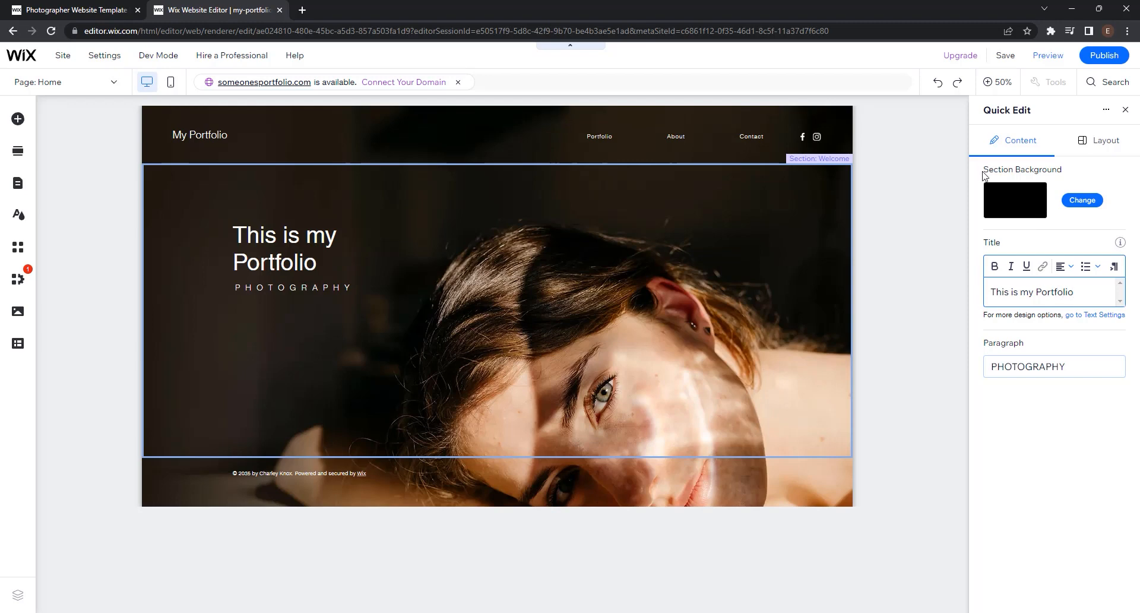
left_click(1044, 371)
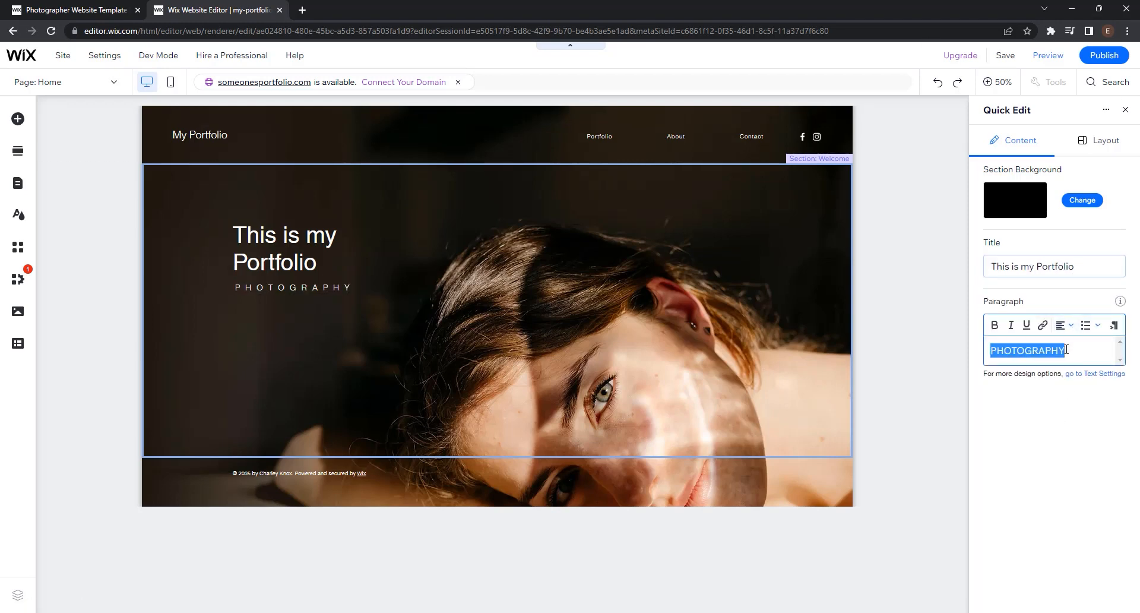
type("Web Design")
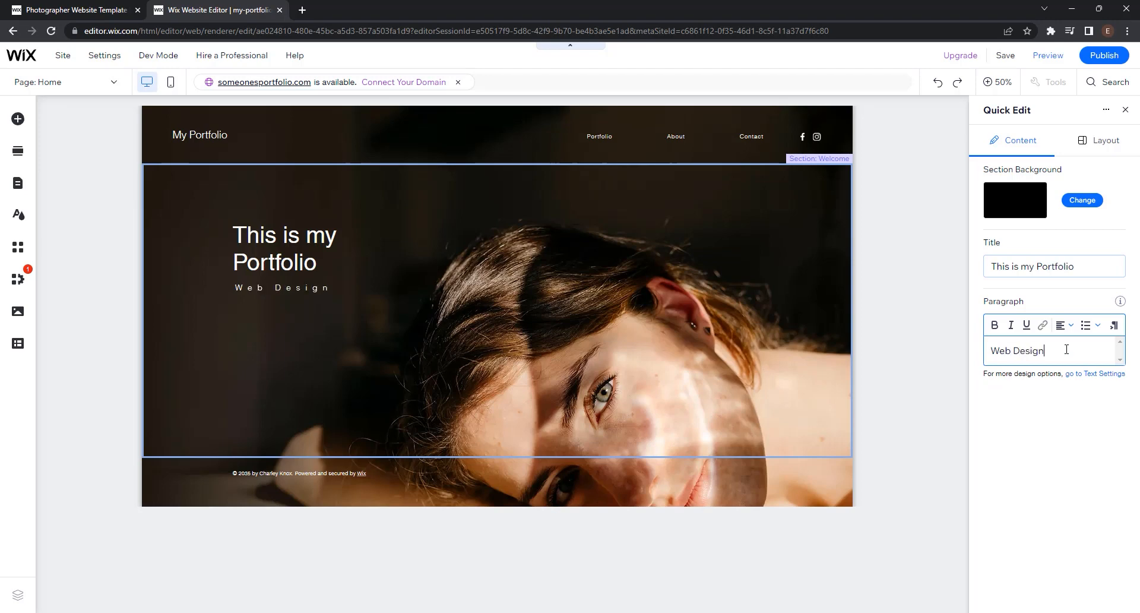
left_click(1054, 150)
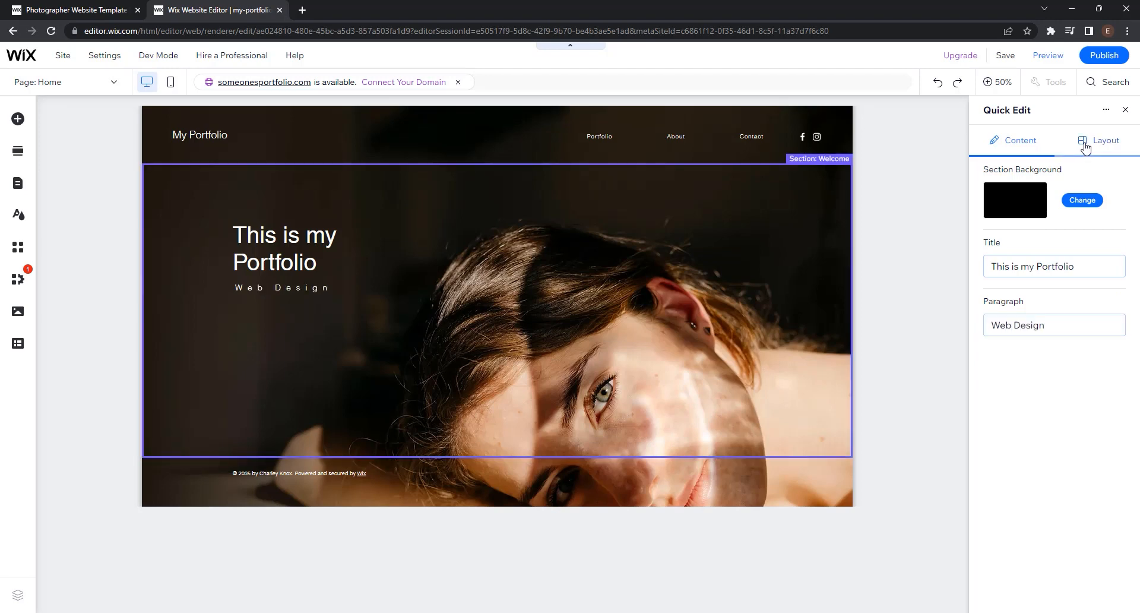
Look through the alternative layouts offered for the Welcome section and return to its content settings.
left_click(1086, 146)
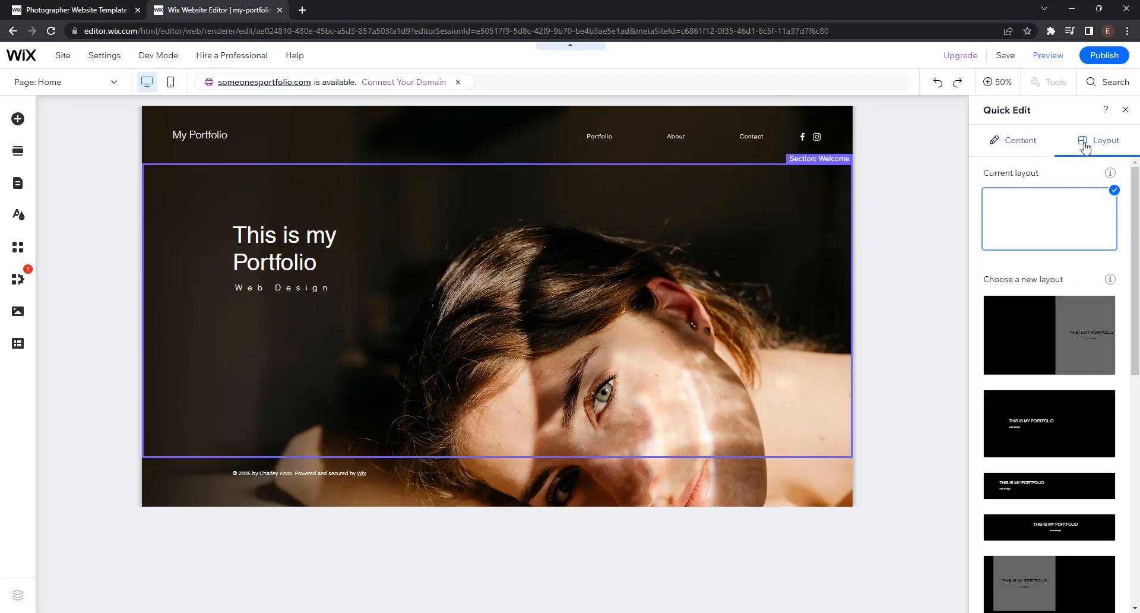
scroll(1082, 284, "down", 10)
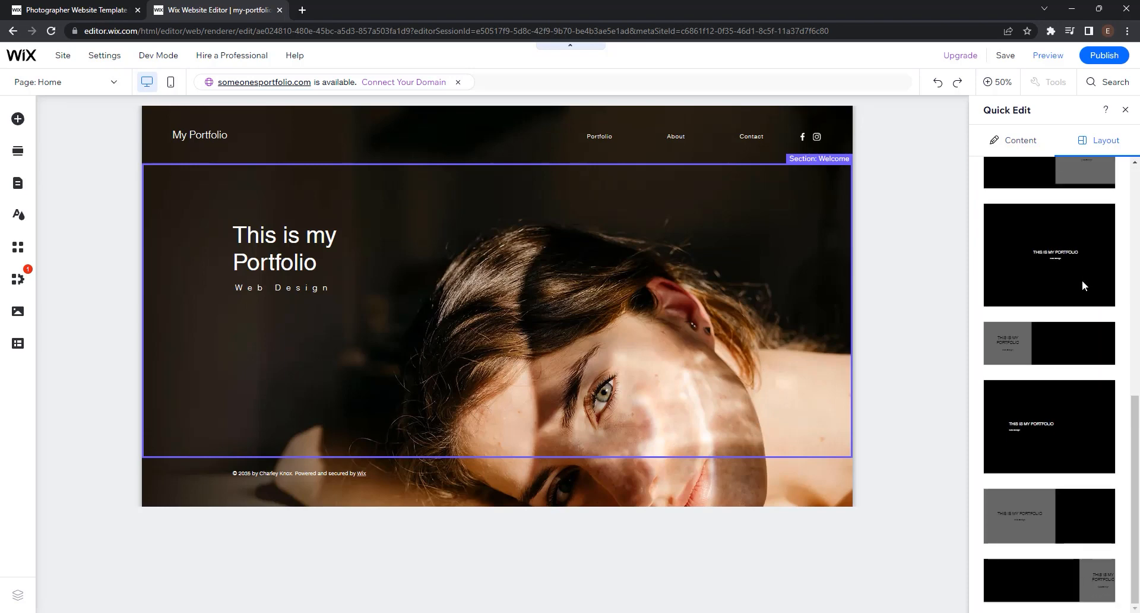
scroll(1082, 281, "up", 10)
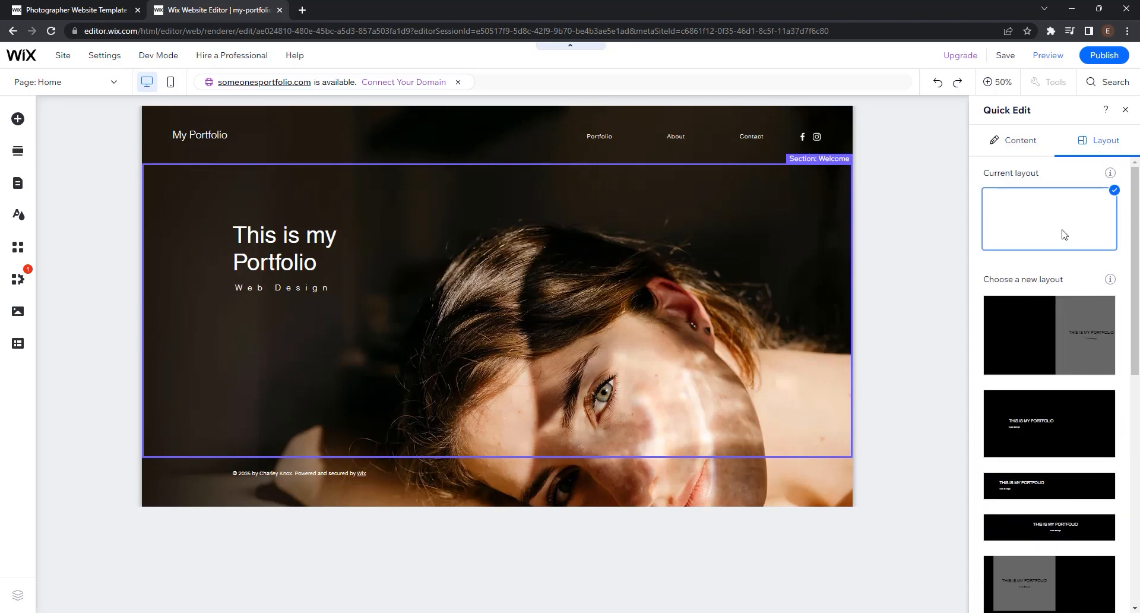
left_click(1005, 143)
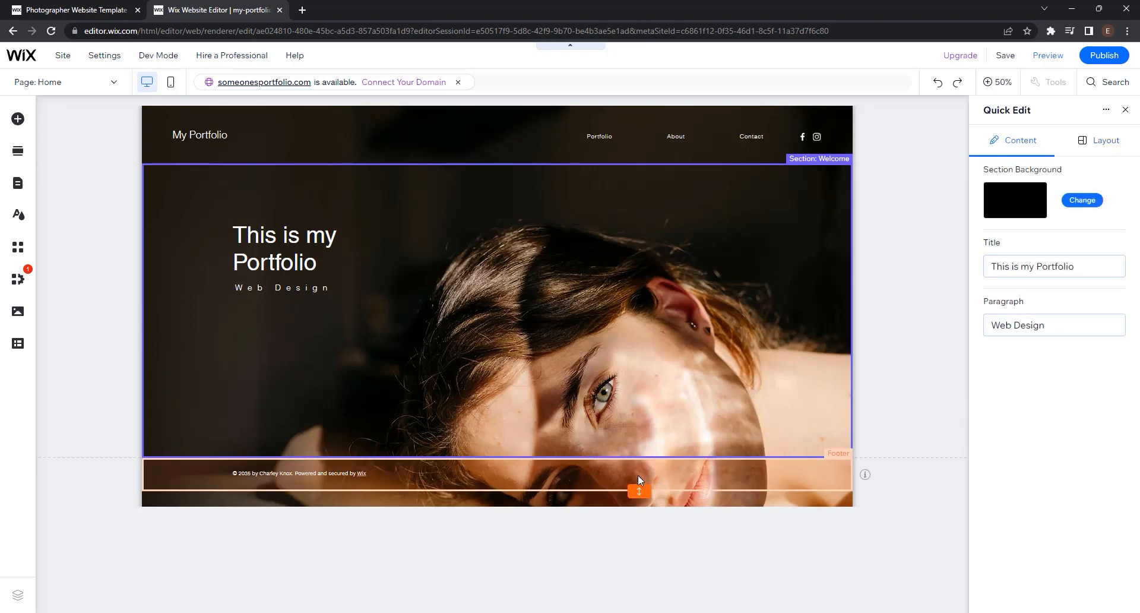
Replace the footer's paragraph text with "© 2023 Powered by Me".
left_click(670, 472)
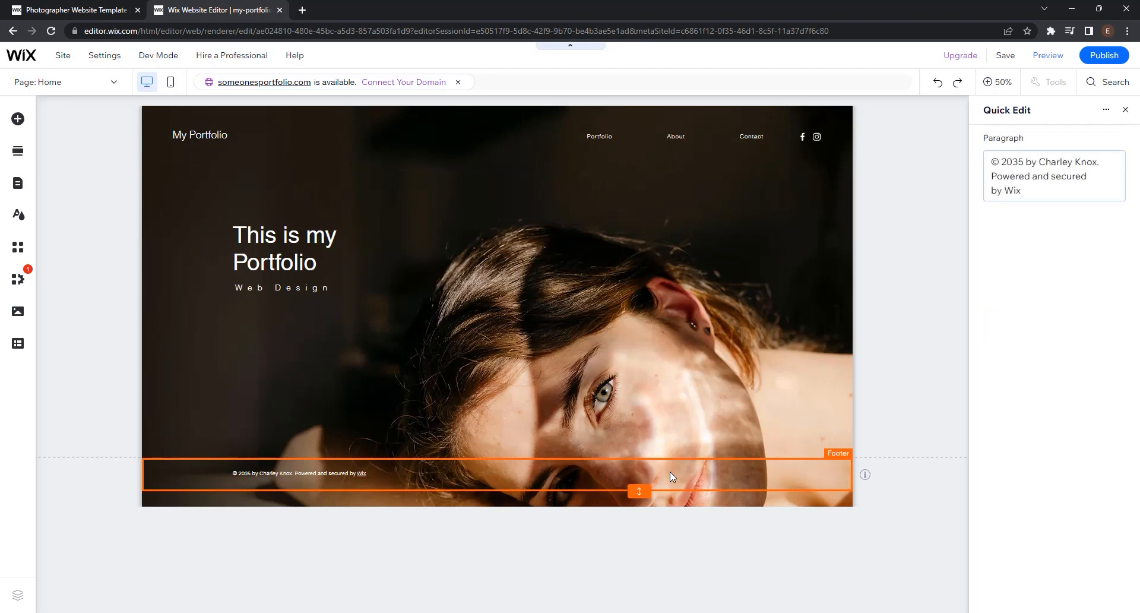
left_click(1034, 188)
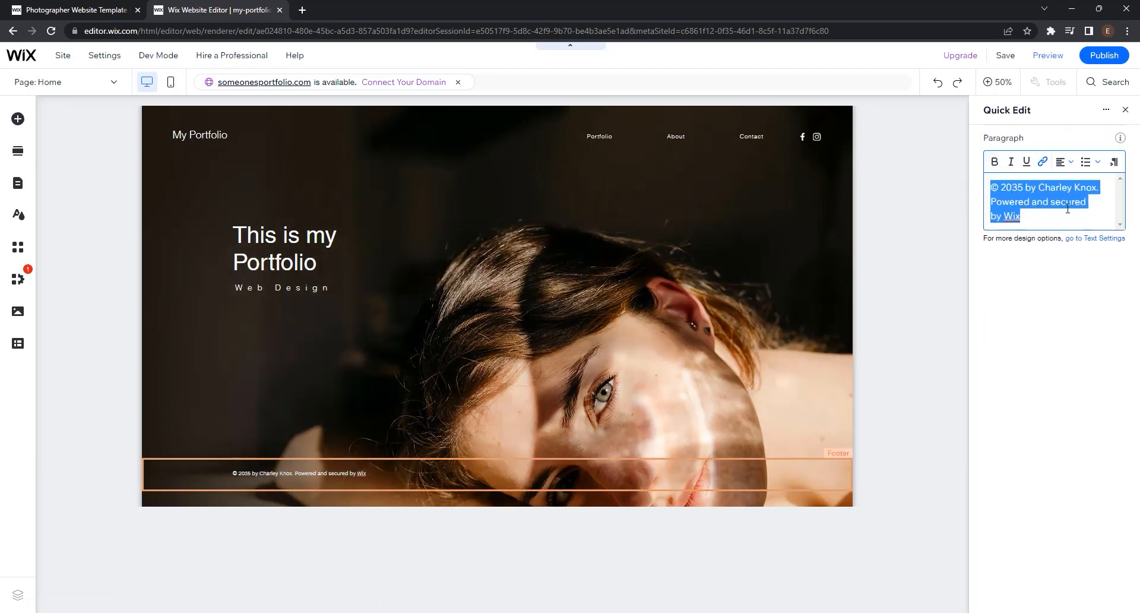
left_click(1035, 221)
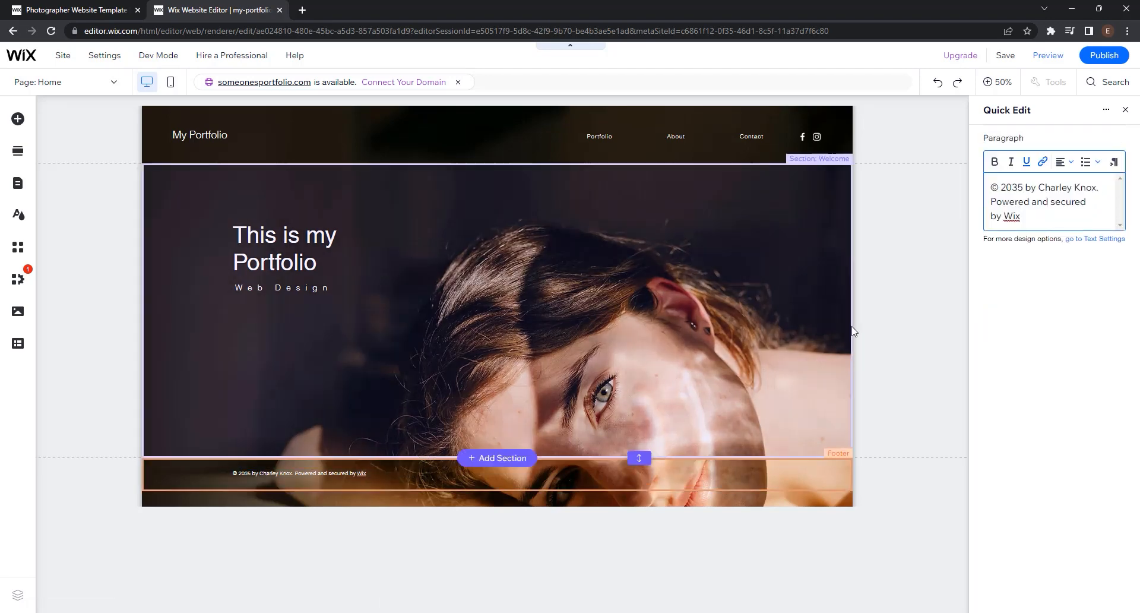
left_click_drag(1028, 221, 1002, 197)
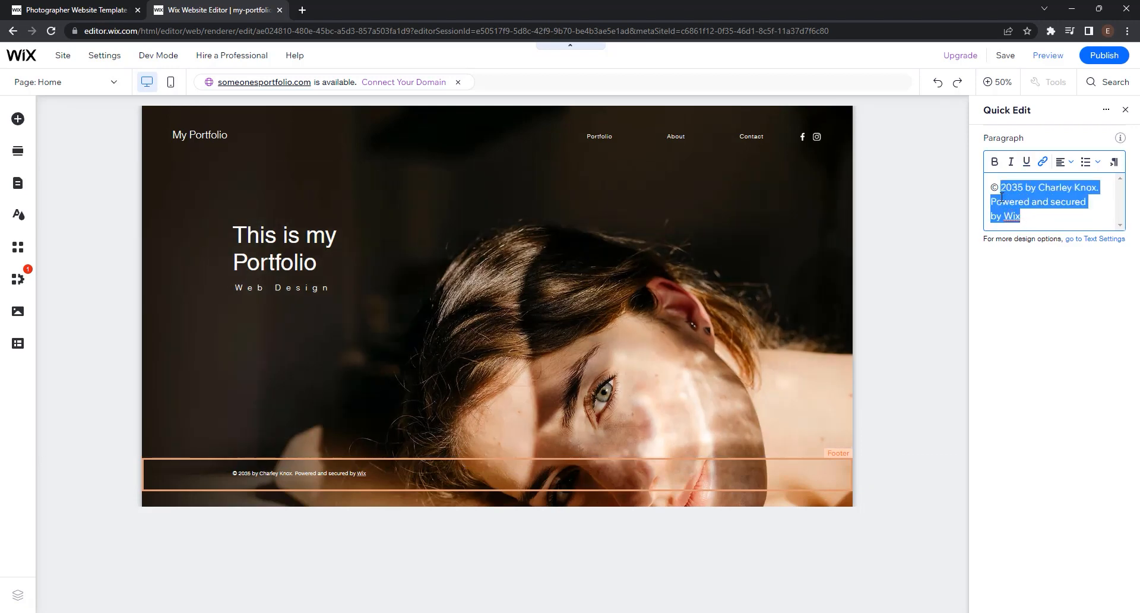
type("2023")
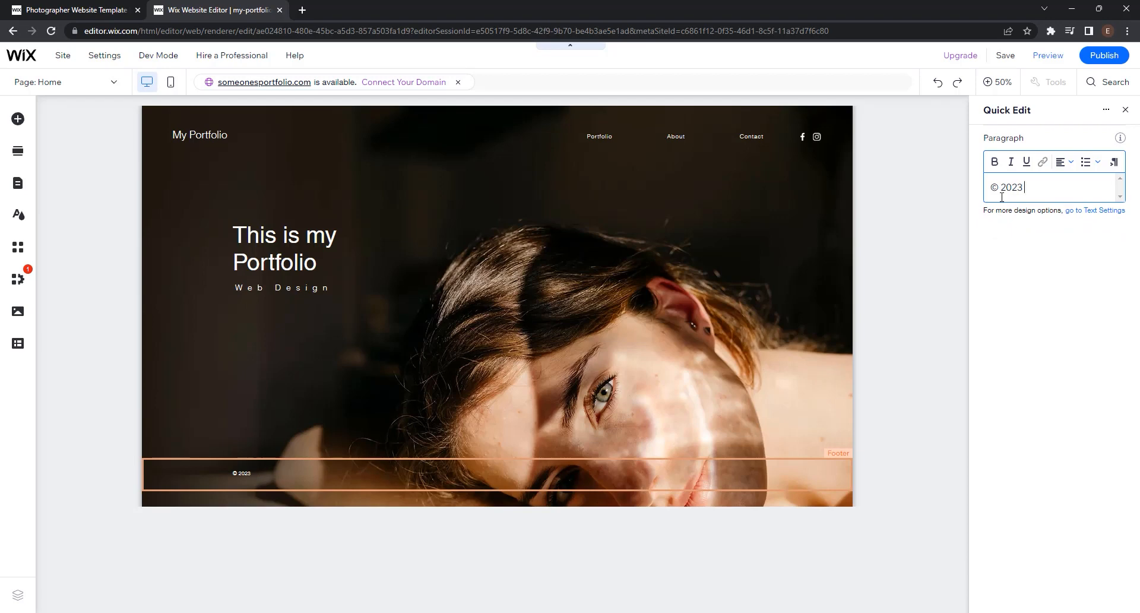
type(" Powered by Me")
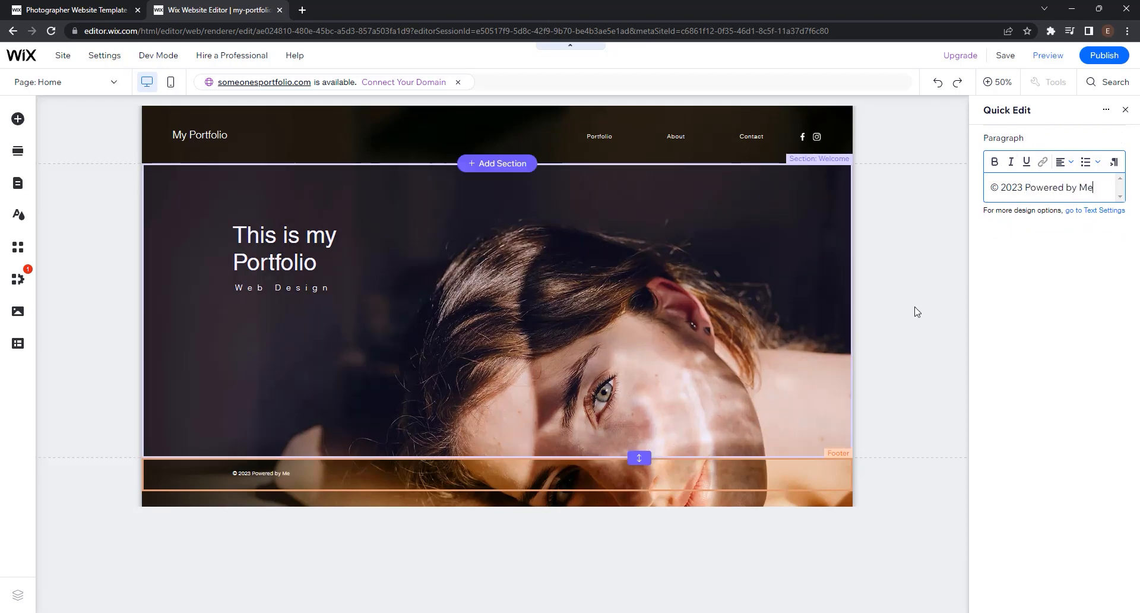
left_click(904, 316)
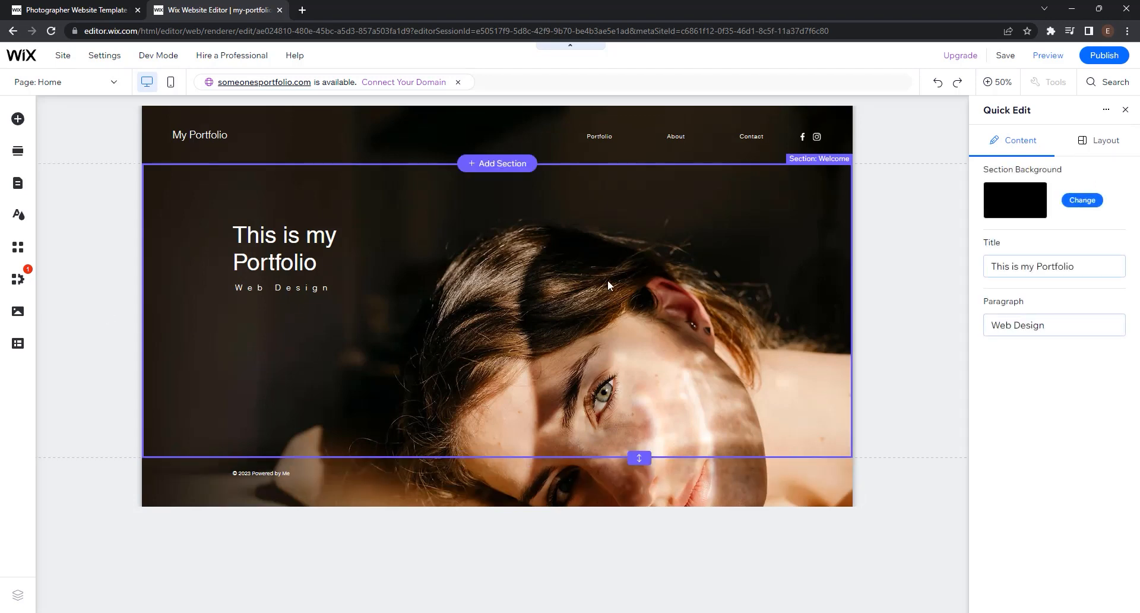
Publish the site and open the live version in the browser.
left_click(1095, 59)
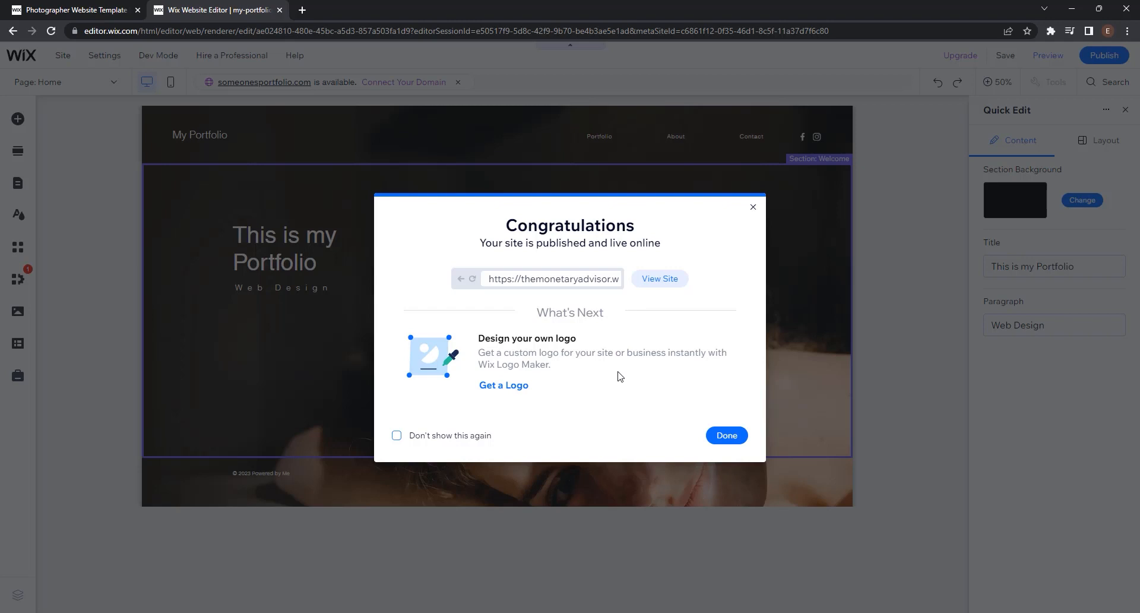
left_click(719, 436)
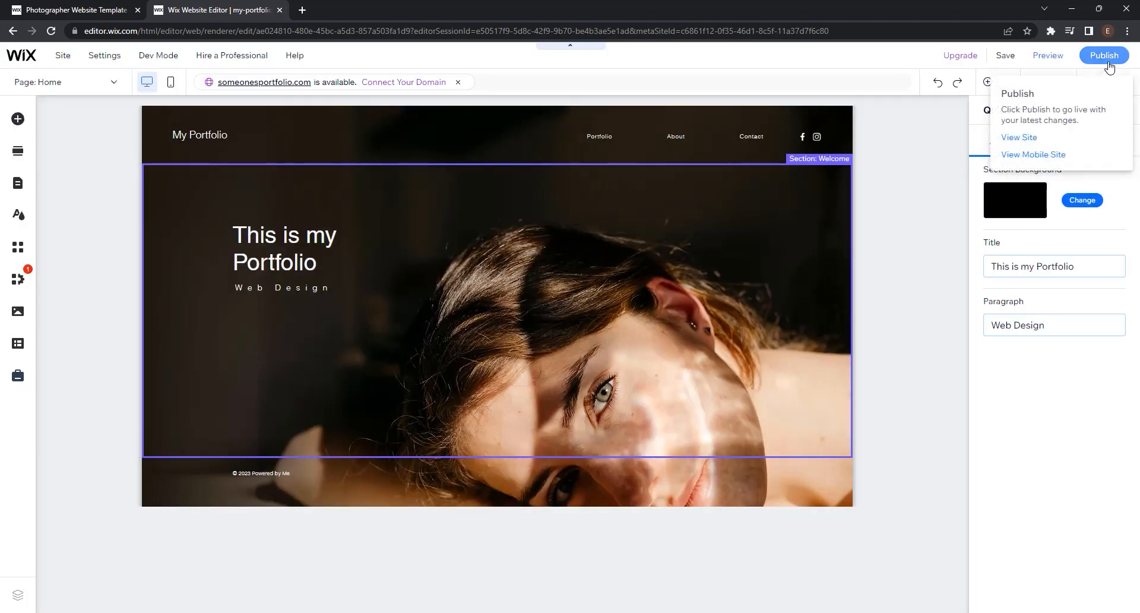
left_click(1019, 137)
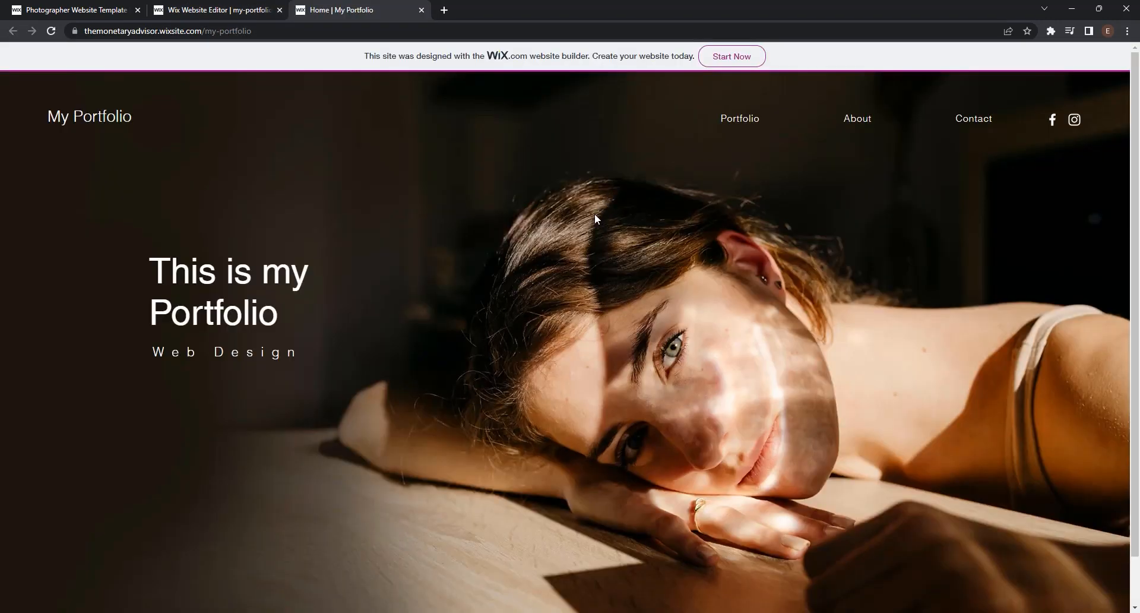
Check the heading and subtitle on the published home page.
scroll(594, 212, "down", 1)
left_click_drag(148, 219, 318, 267)
left_click(317, 267)
left_click_drag(149, 205, 326, 300)
left_click(333, 300)
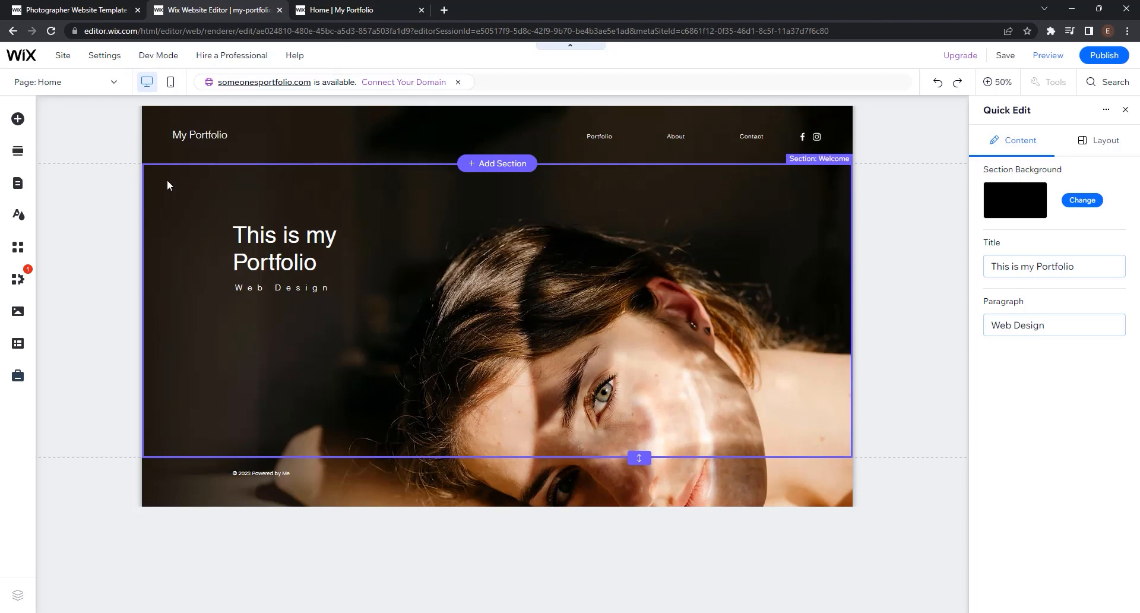
Return to the website editor and open the About page, viewing its Biography and Selected clients sections.
left_click(64, 84)
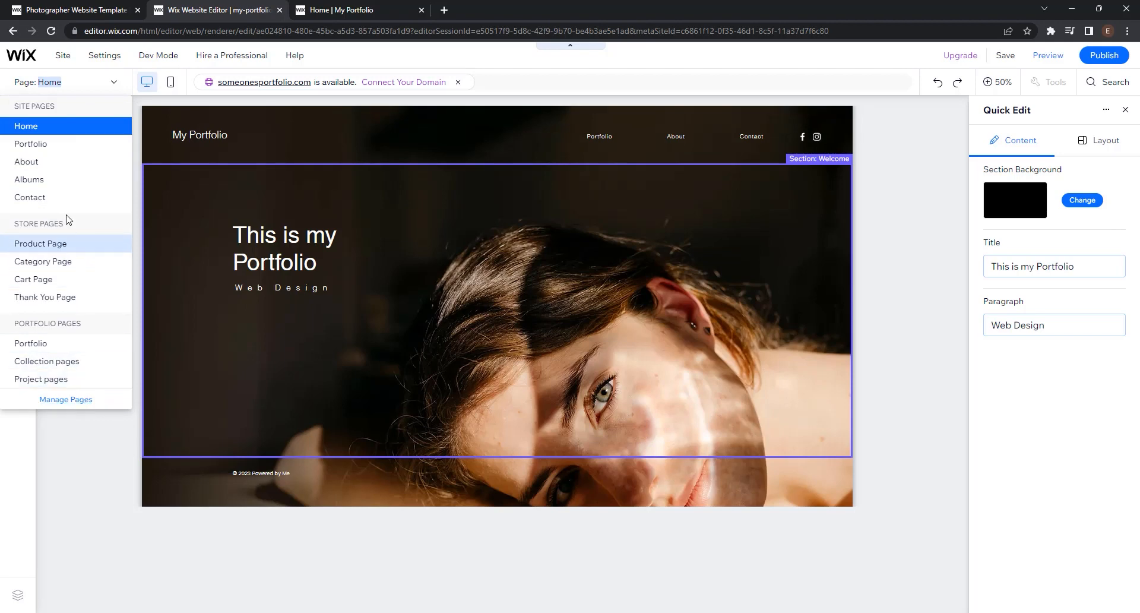
left_click(52, 169)
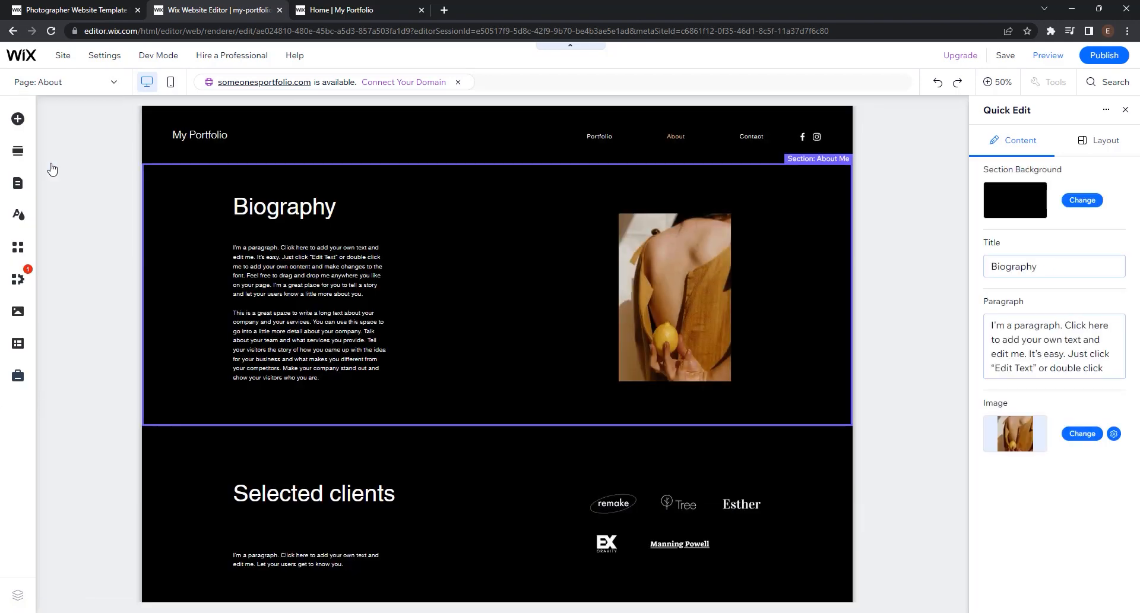
scroll(443, 341, "down", 1)
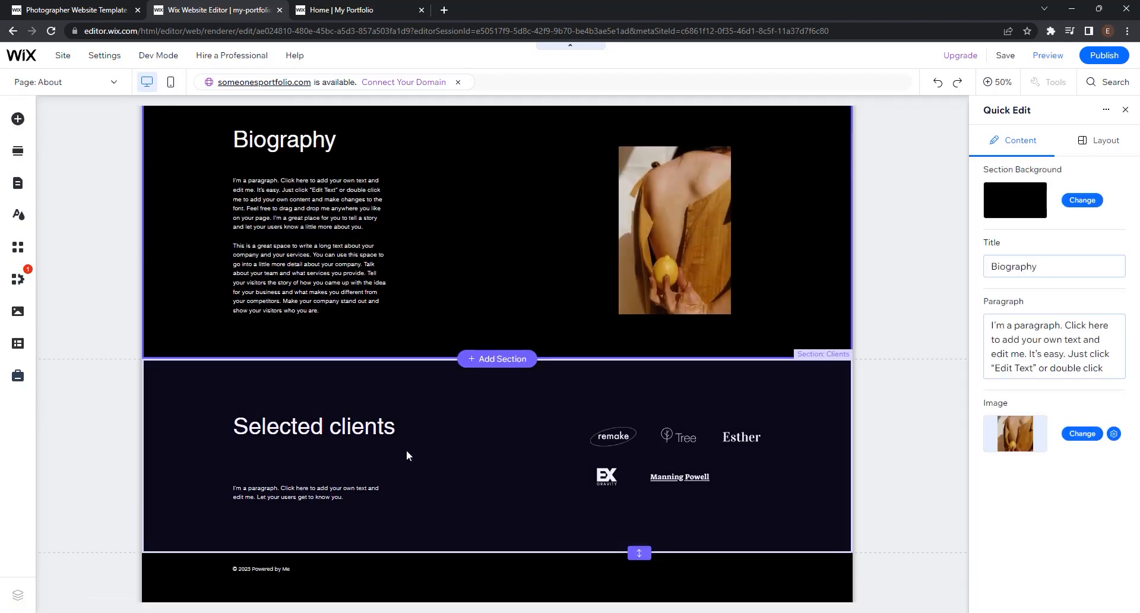
Change the Biography section's title on the About page to "Professional Web Designer".
scroll(504, 280, "up", 1)
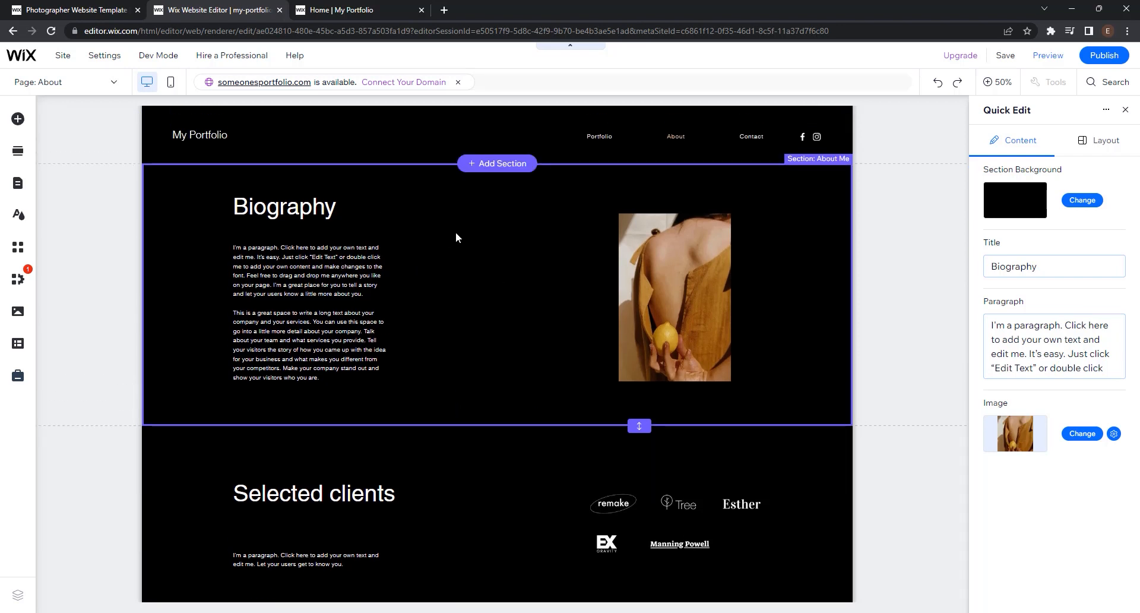
left_click(1066, 276)
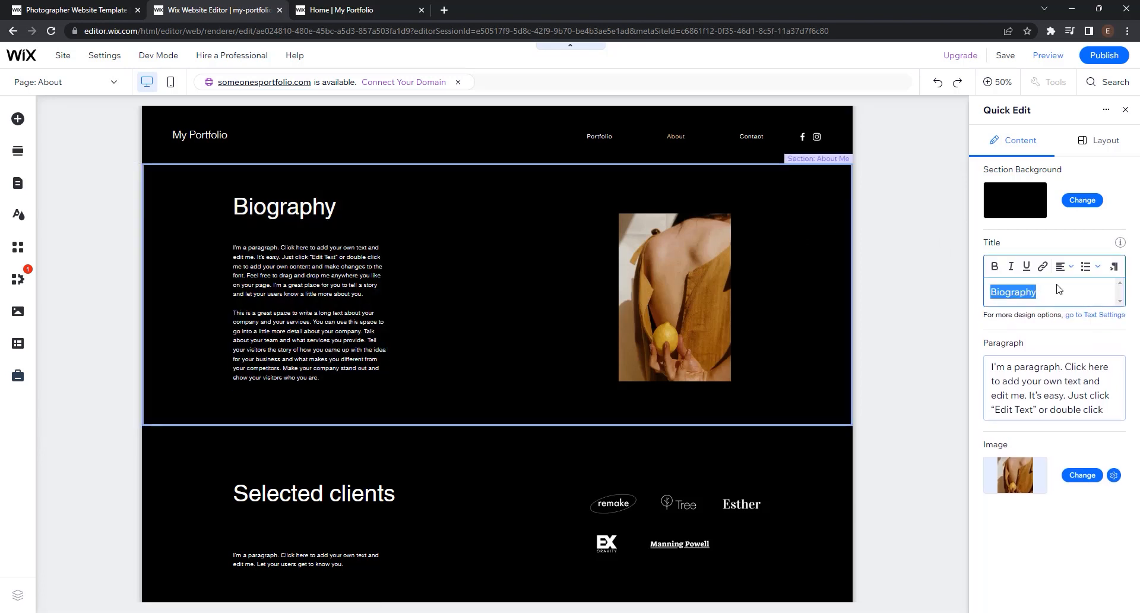
type("Profession")
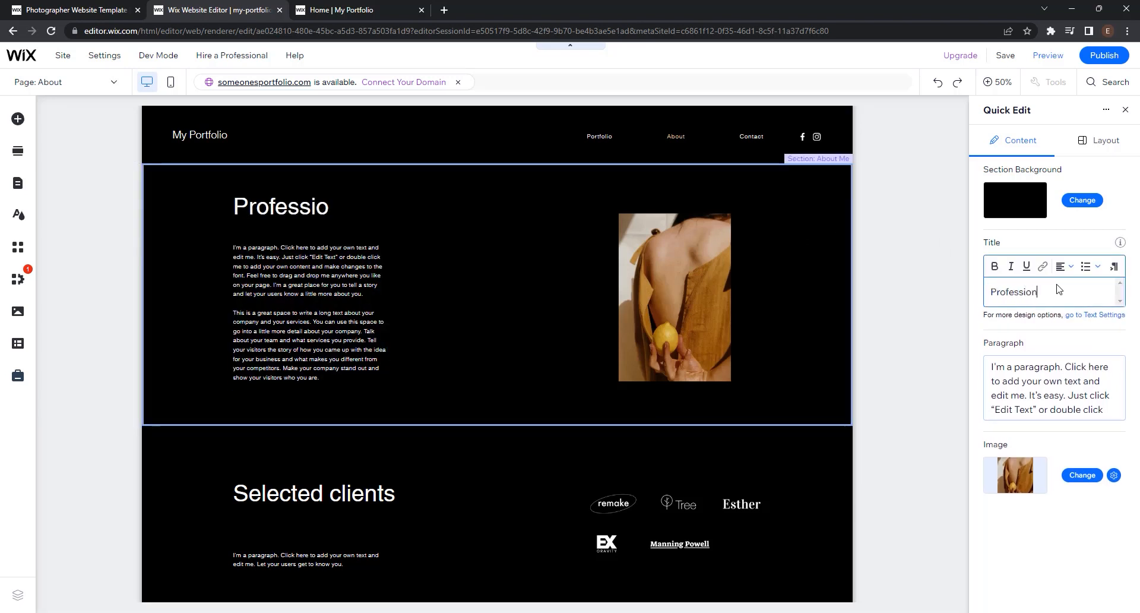
type("al Web De")
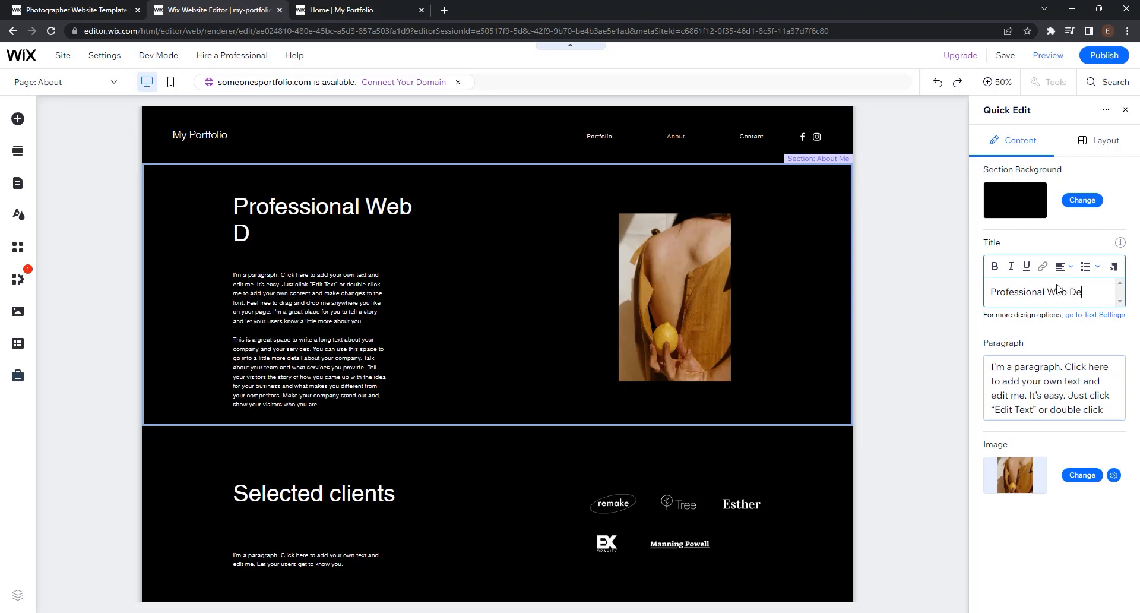
type("signes")
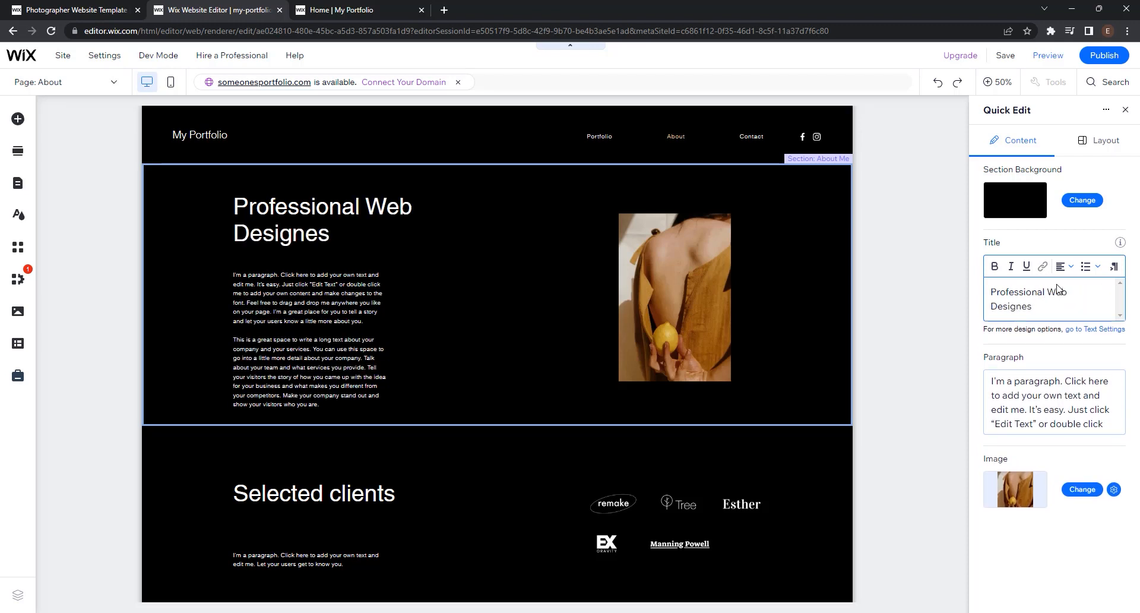
key("BackSpace")
type("r")
key("Tab")
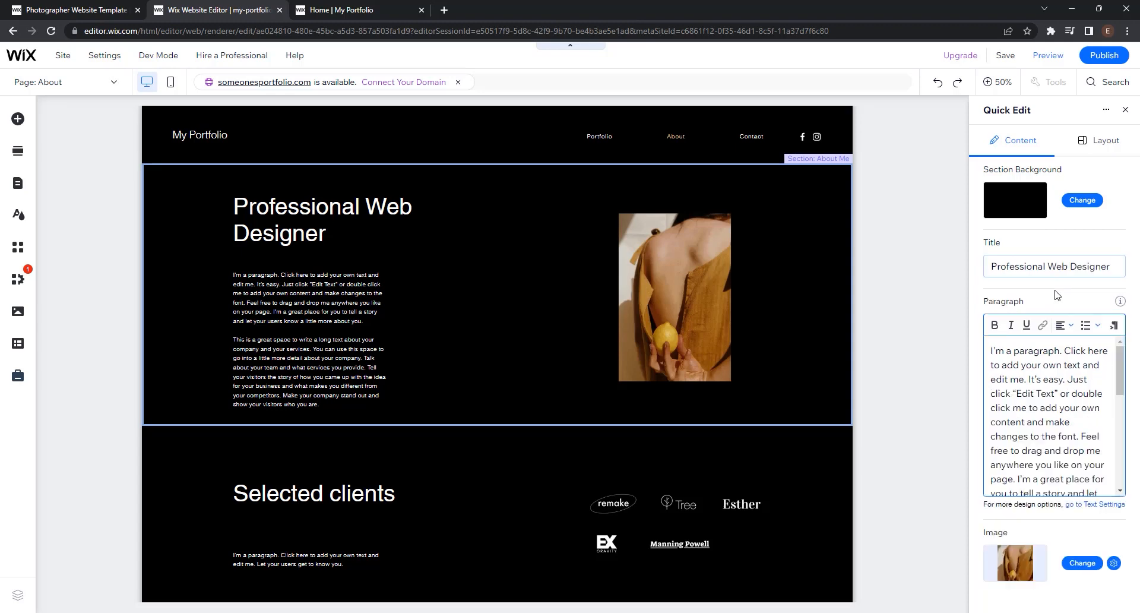
scroll(1119, 351, "down", 2)
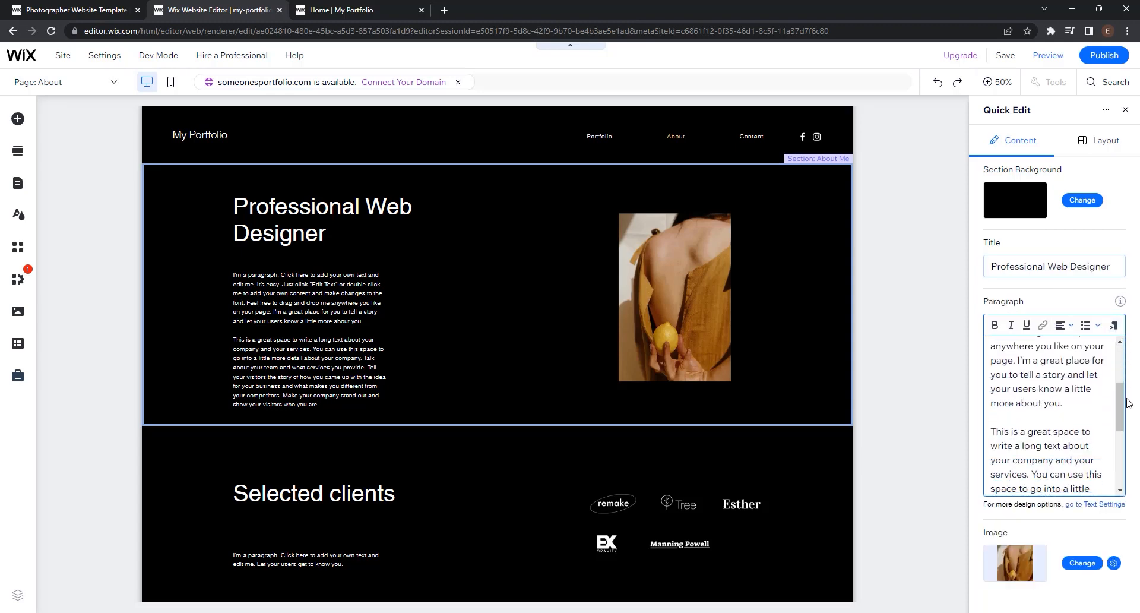
Upload g_30_VGUo2J6Cxt.webp from the computer and use it as the image of the Professional Web Designer section.
left_click(1082, 568)
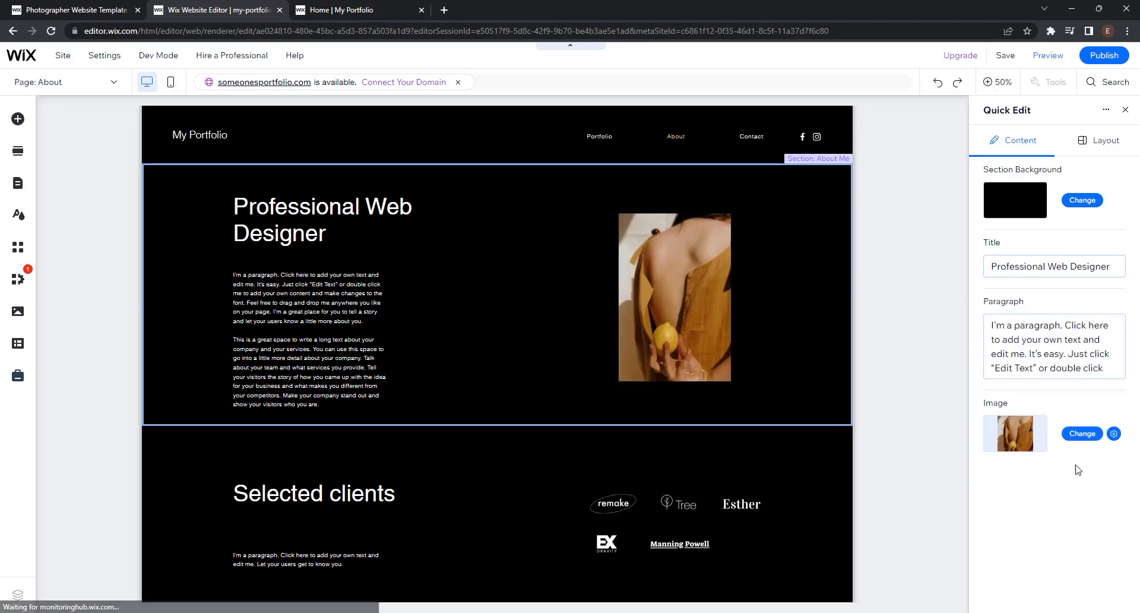
left_click(1087, 433)
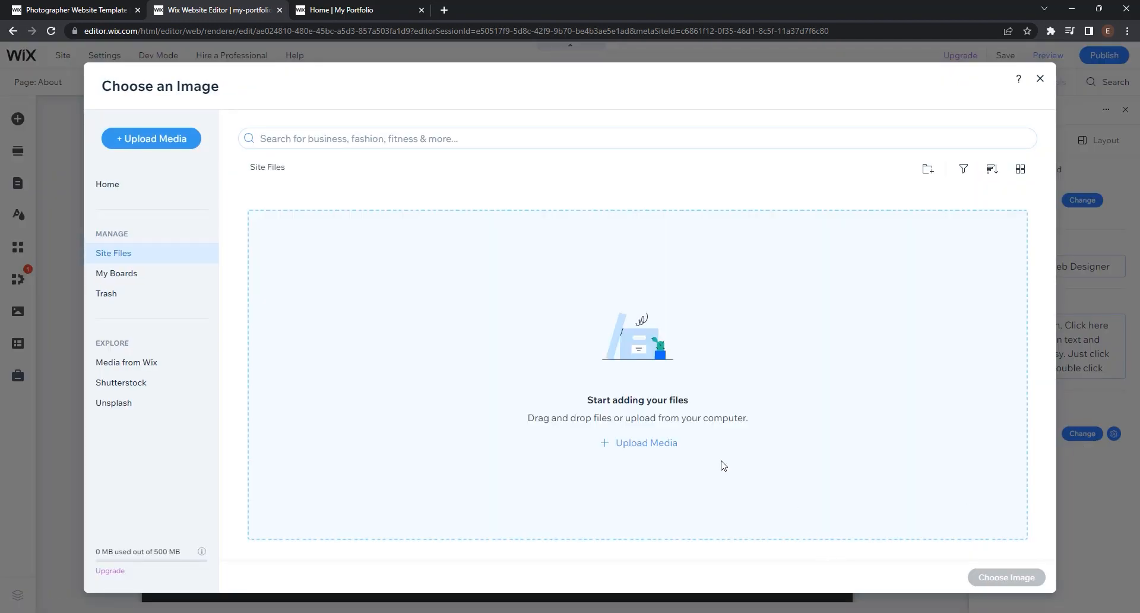
left_click(660, 448)
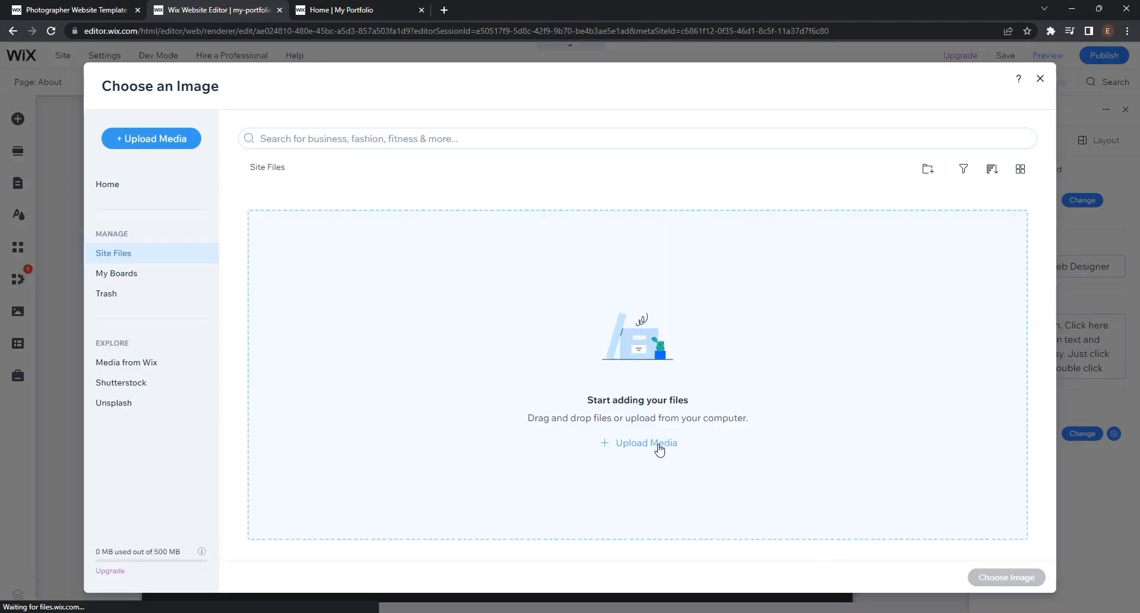
left_click(640, 449)
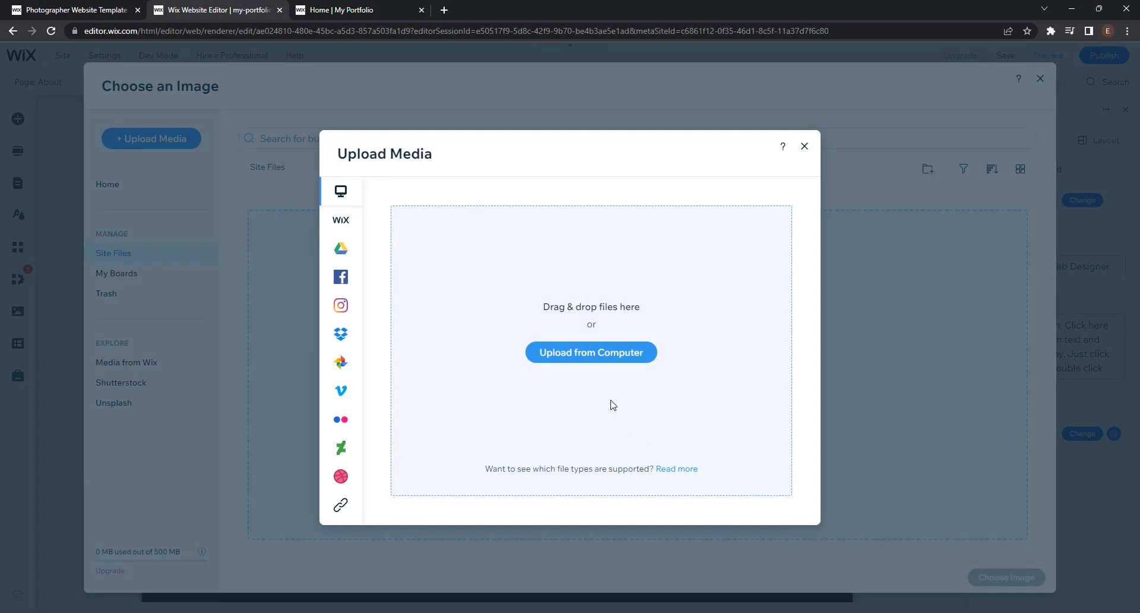
left_click(592, 356)
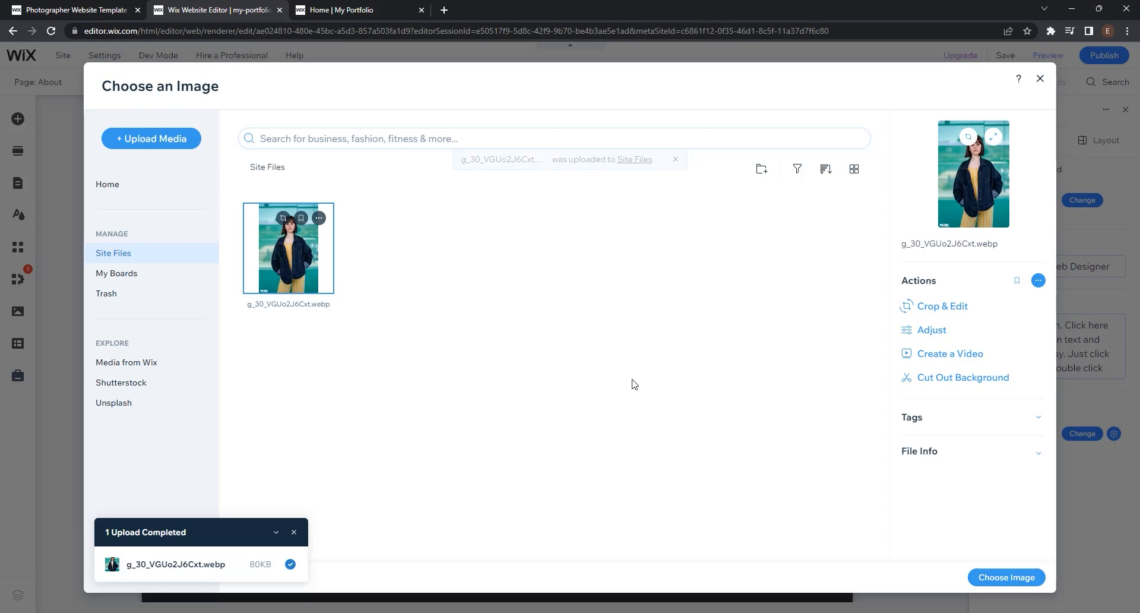
left_click(1007, 578)
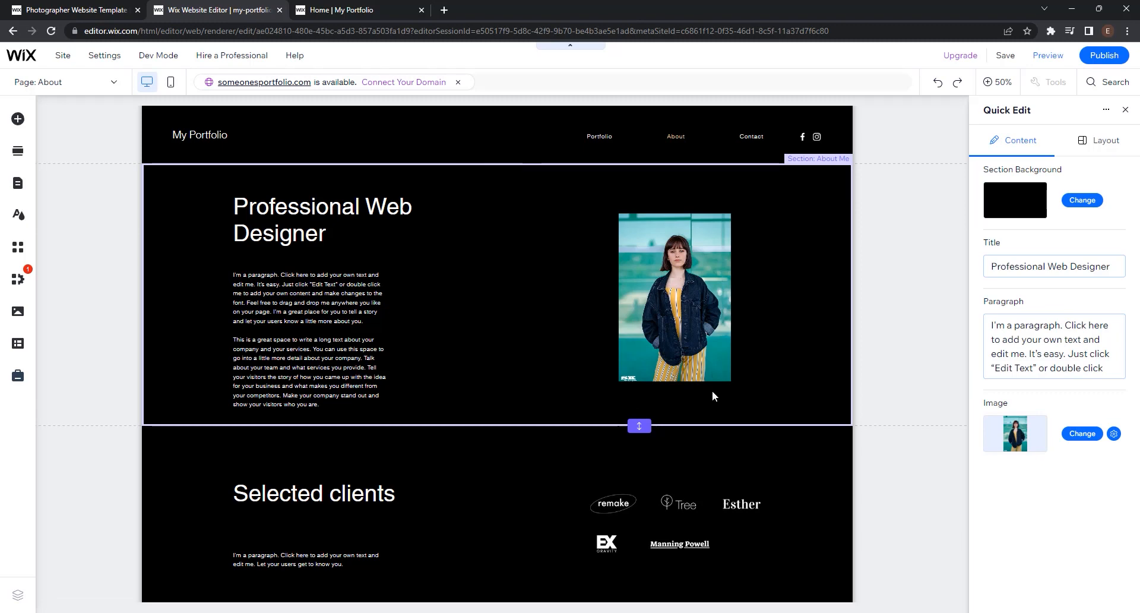
Examine the portrait image's settings, including its click behaviour options and link target choices, and return to the section's content.
left_click(1113, 435)
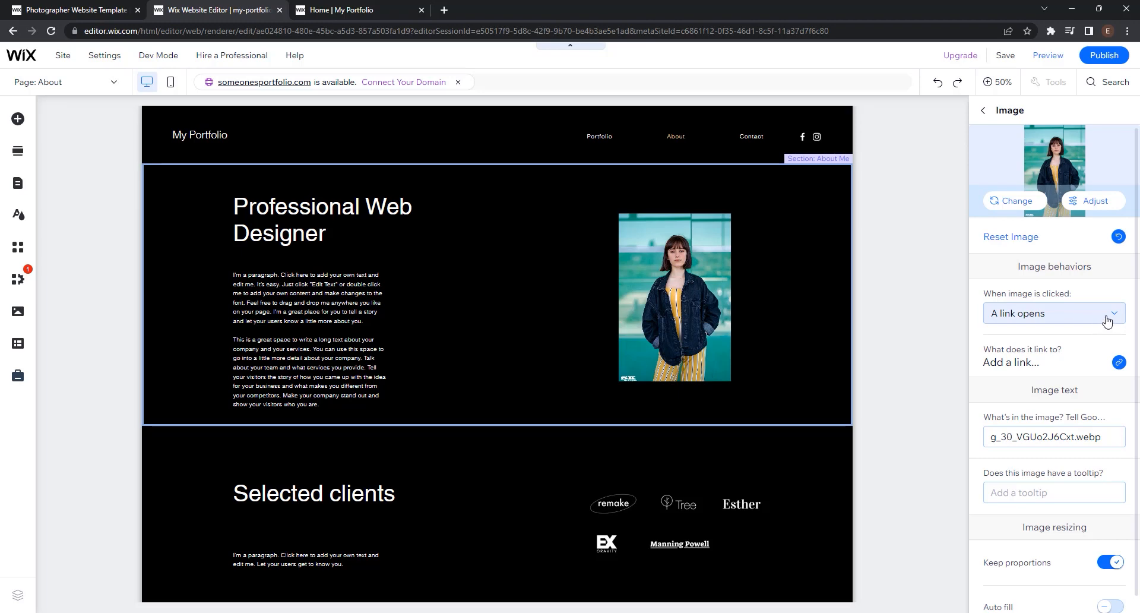
left_click(1107, 321)
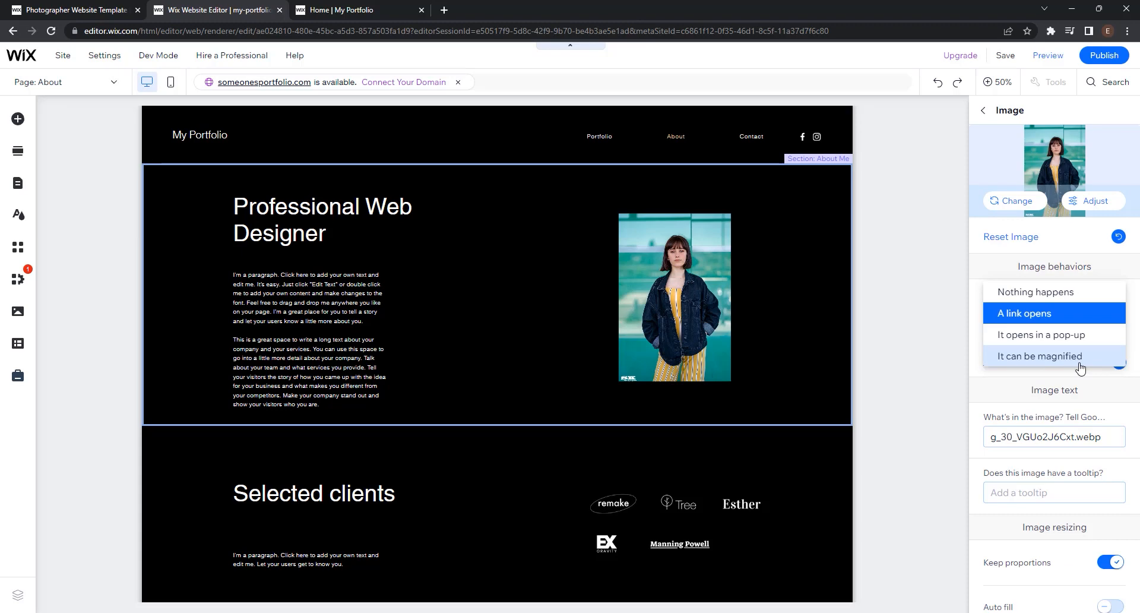
left_click(973, 341)
scroll(1119, 355, "down", 1)
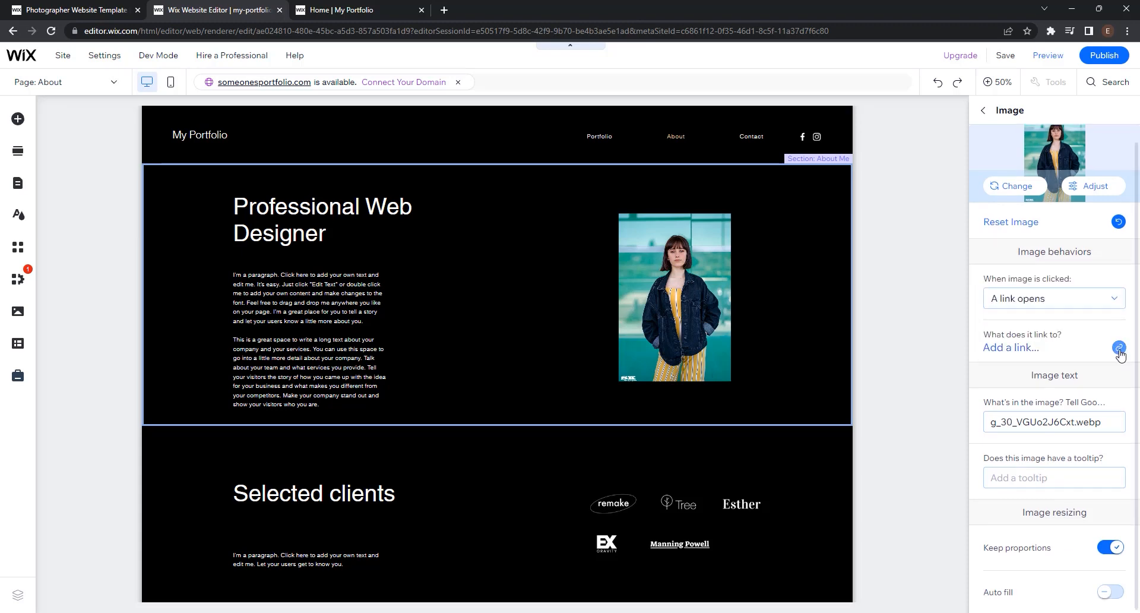
left_click(1119, 348)
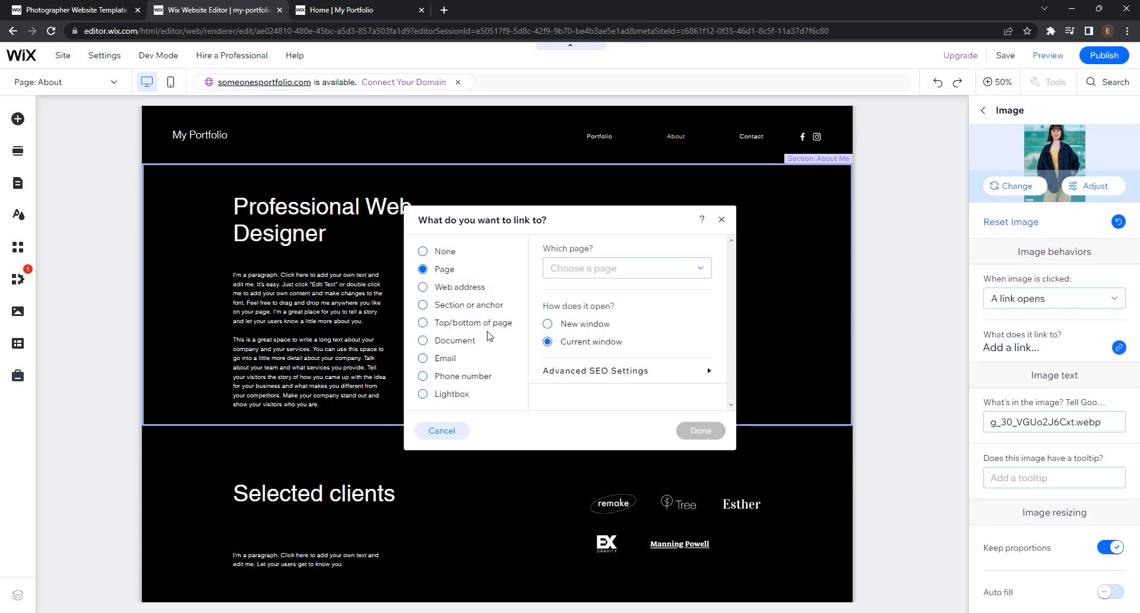
left_click(722, 220)
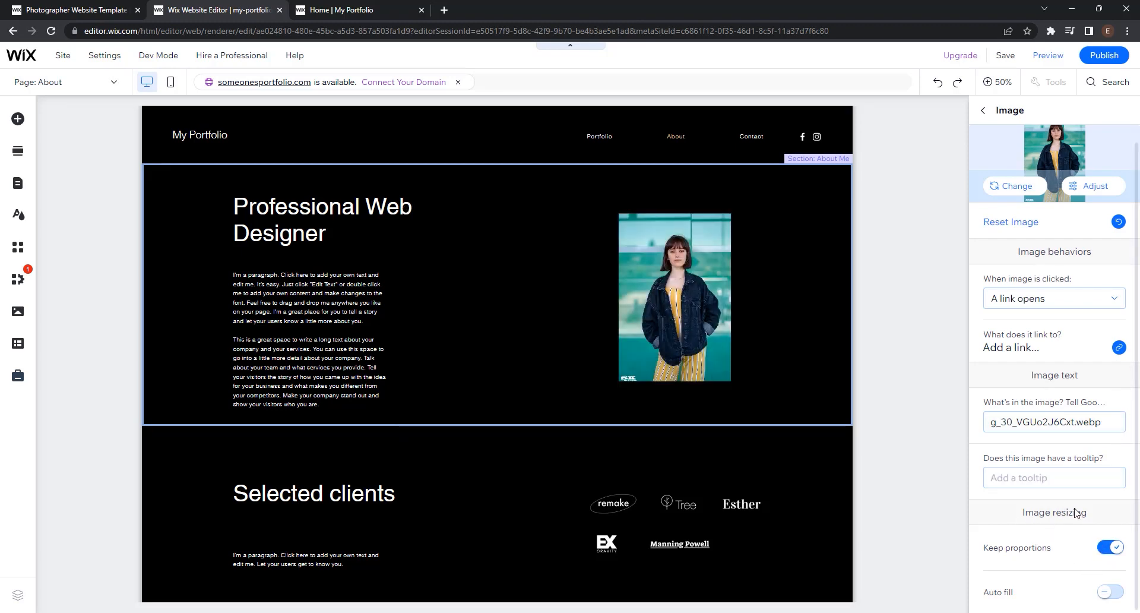
left_click(984, 112)
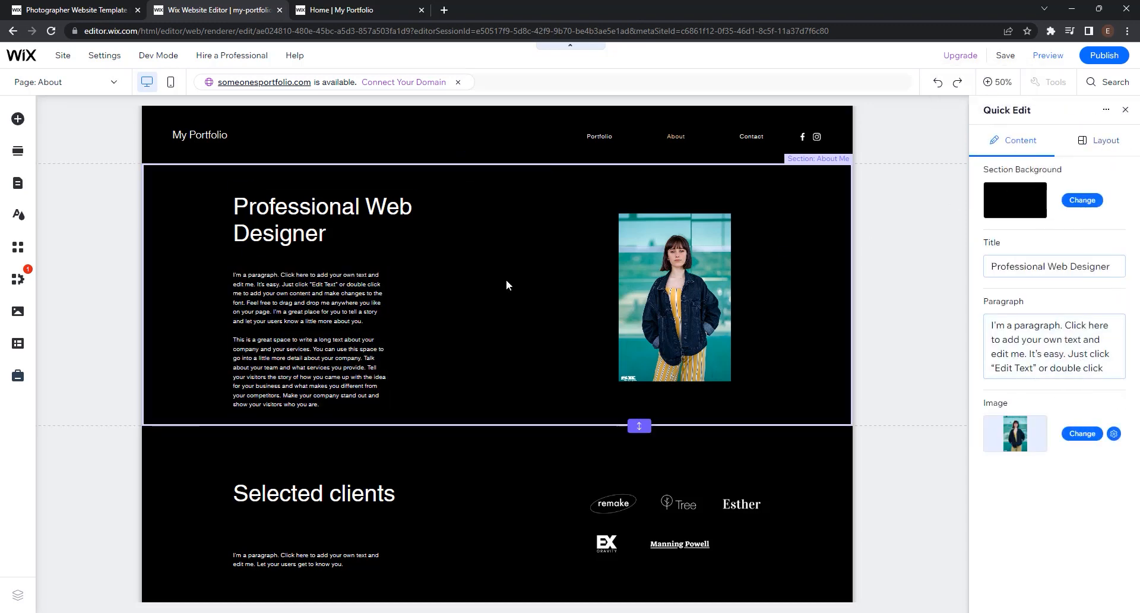
Change the Selected clients section's title to "Our Clients".
scroll(506, 279, "down", 1)
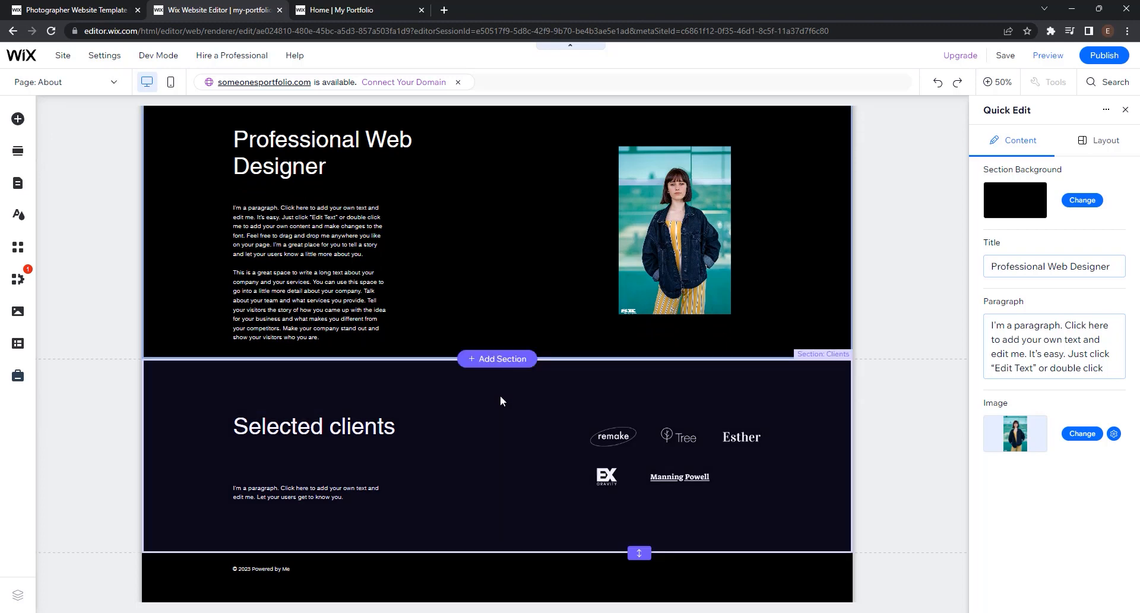
left_click(501, 394)
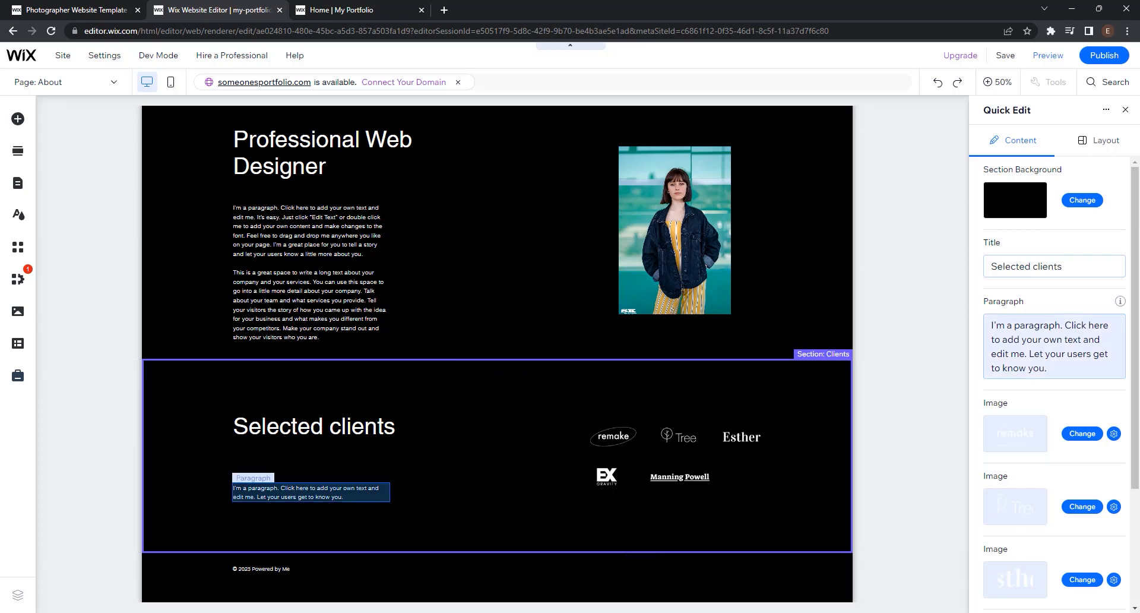
left_click(1084, 280)
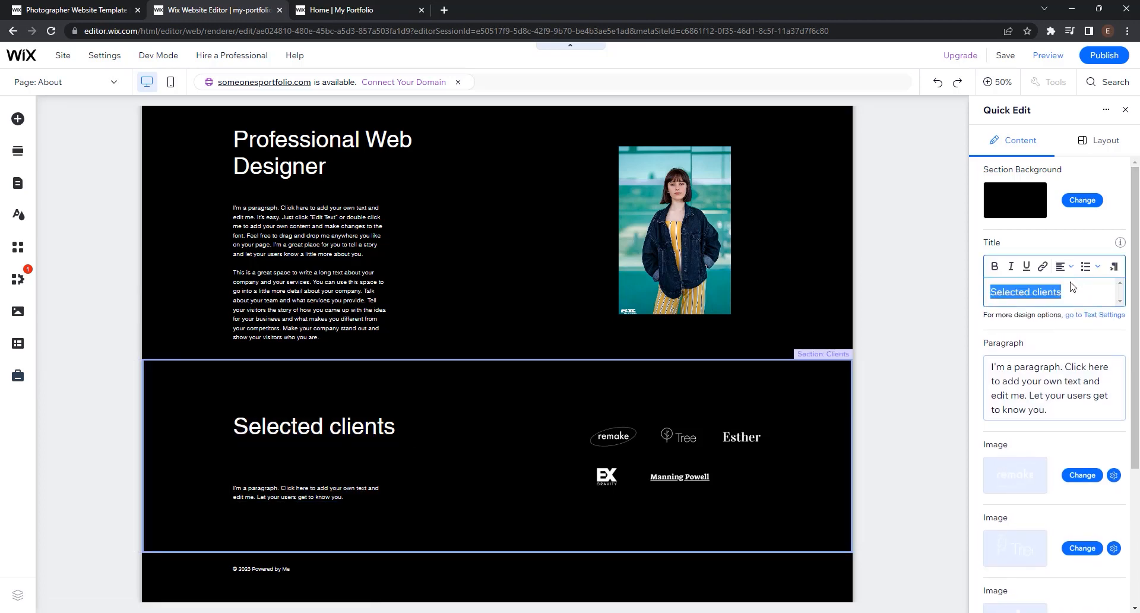
type("Our ")
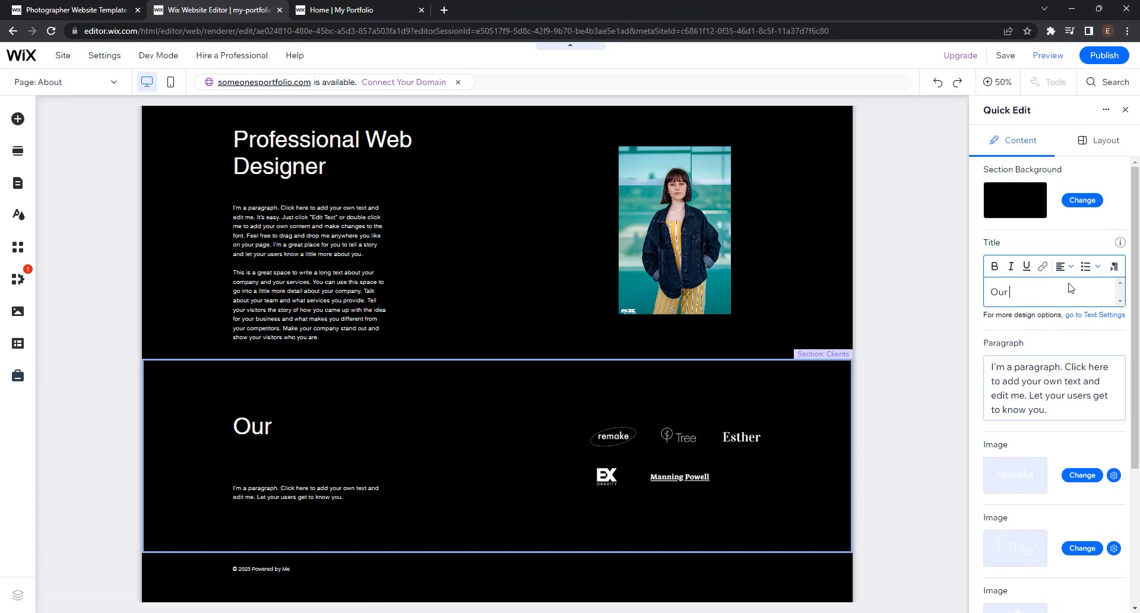
type("Clients")
Look through the client logo image entries and view the image chooser for a logo, closing it without choosing.
scroll(1054, 274, "down", 3)
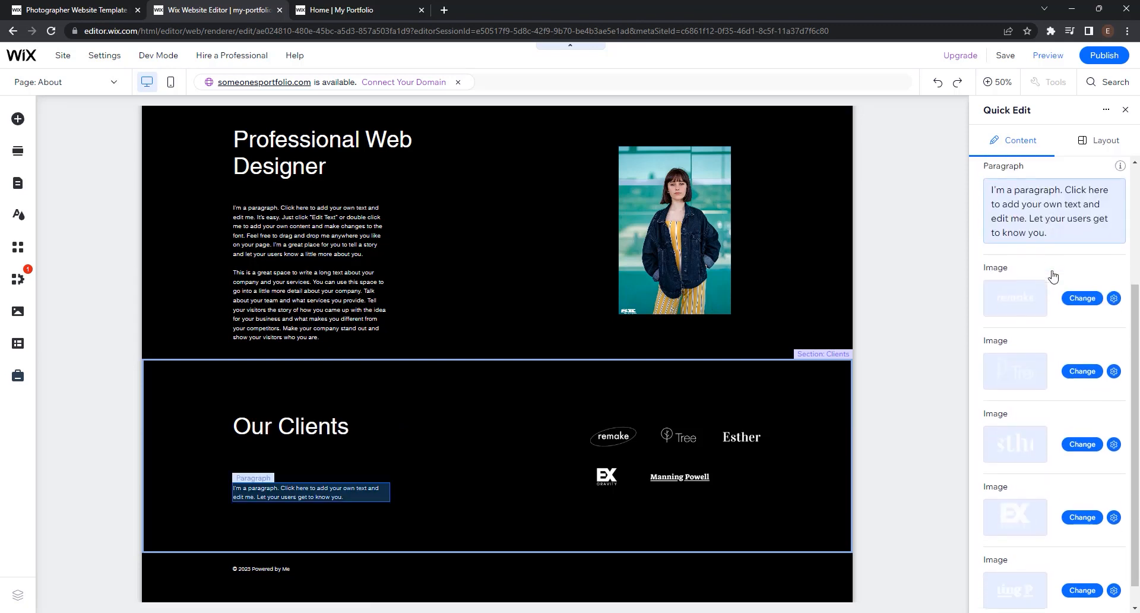
scroll(1052, 273, "down", 1)
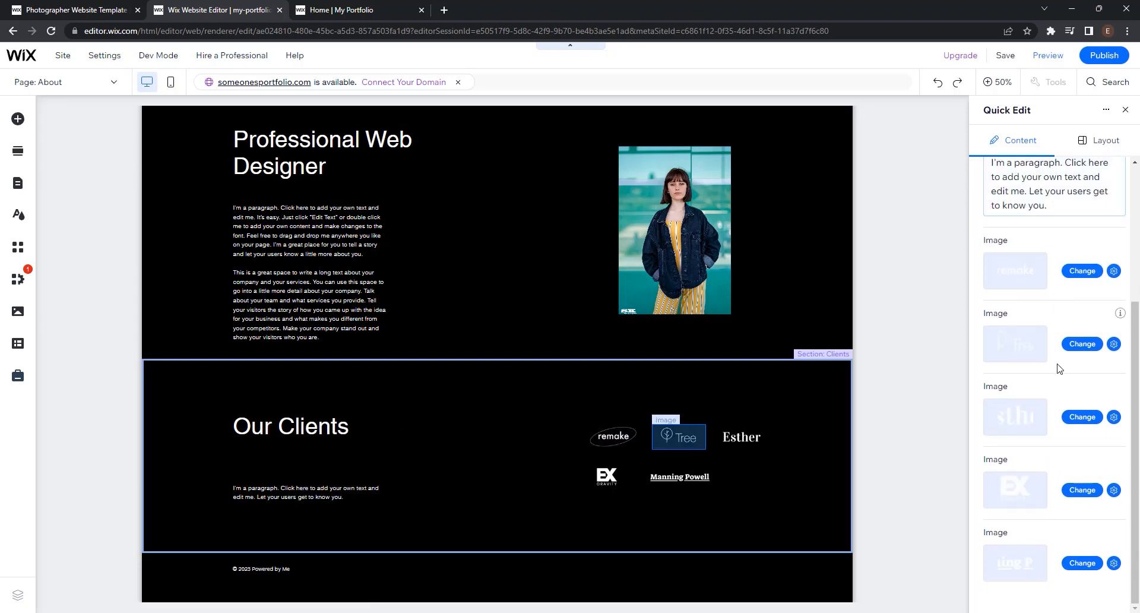
left_click(1079, 348)
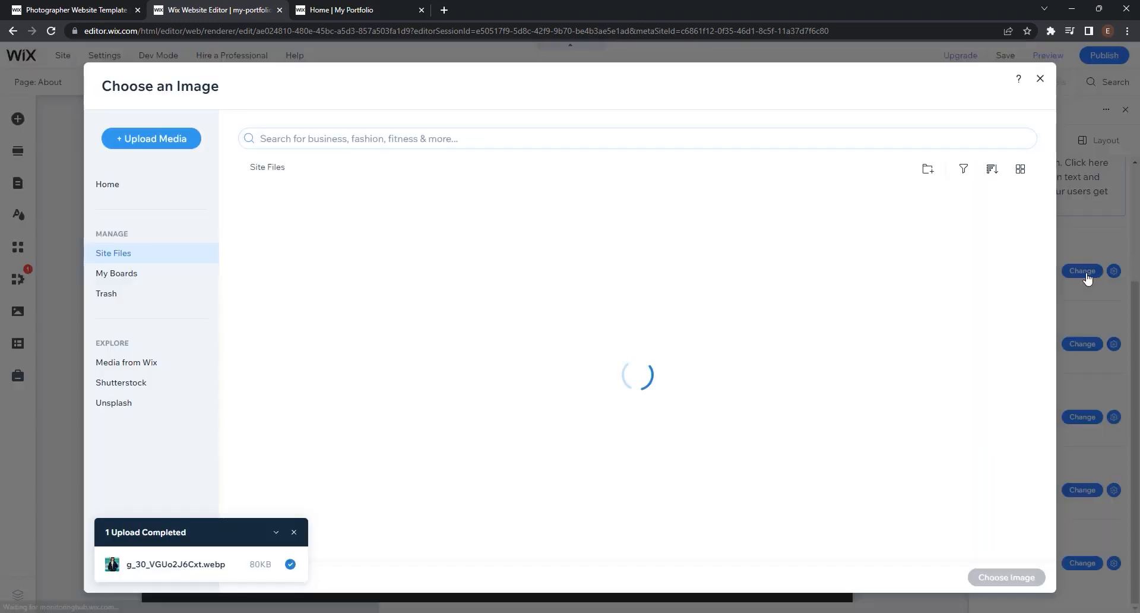
left_click(1037, 84)
scroll(726, 313, "up", 1)
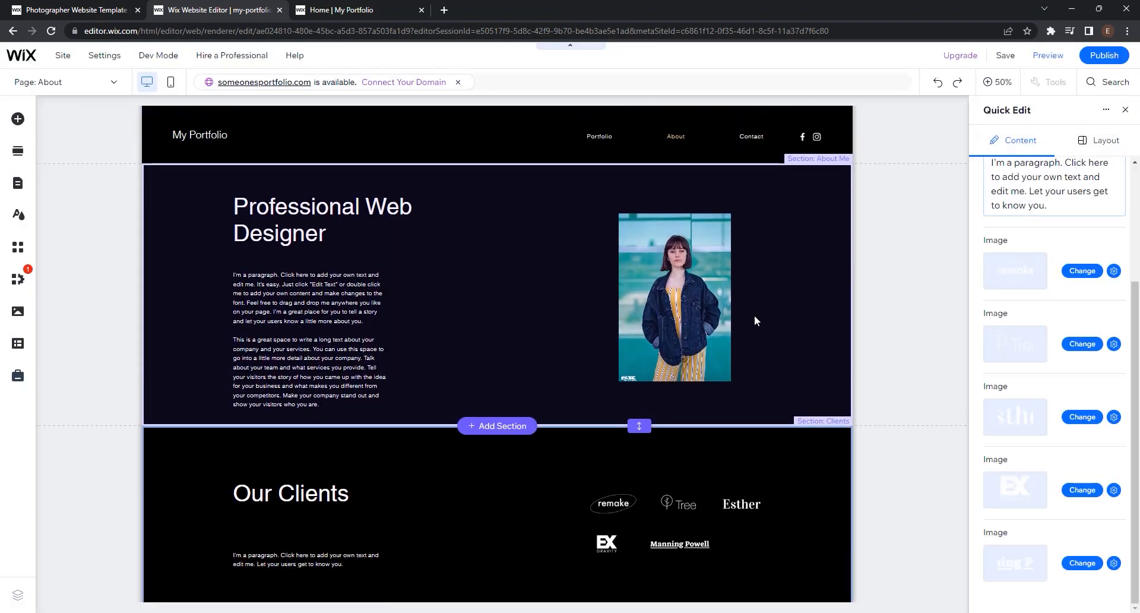
left_click(1123, 57)
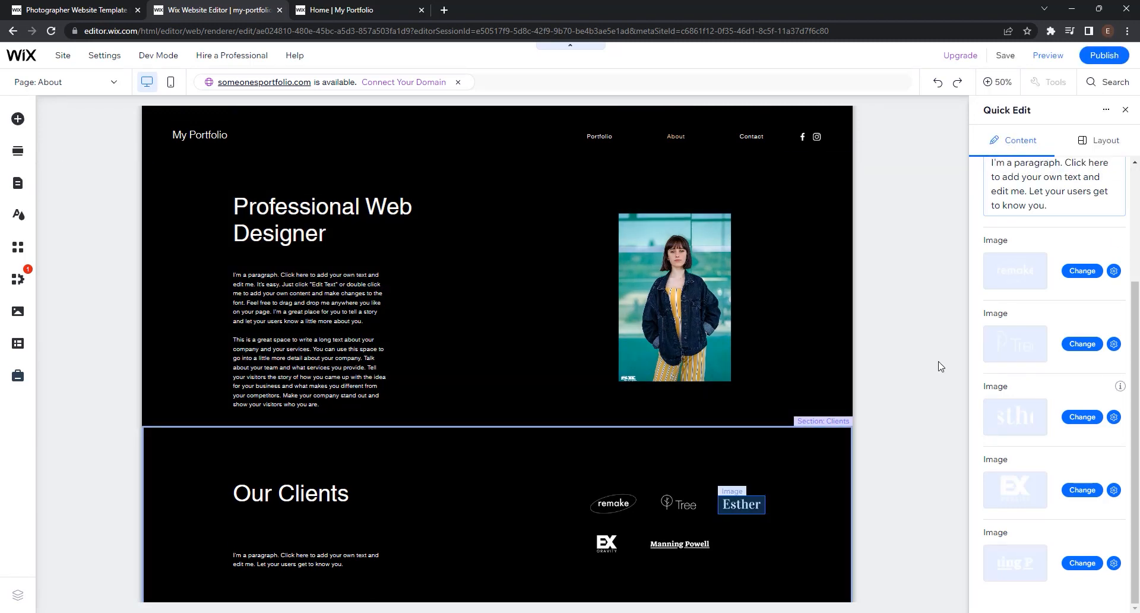
Insert the four-column Contact section with address, phone, email and connect between the About and Clients sections, and open its content for editing.
left_click(16, 153)
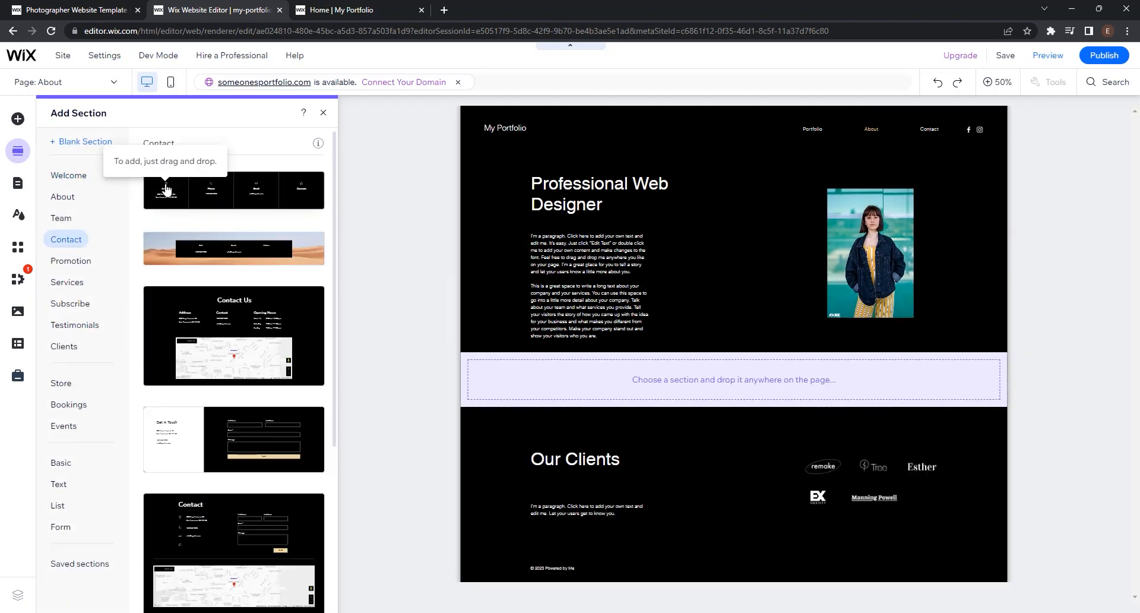
left_click_drag(166, 189, 549, 392)
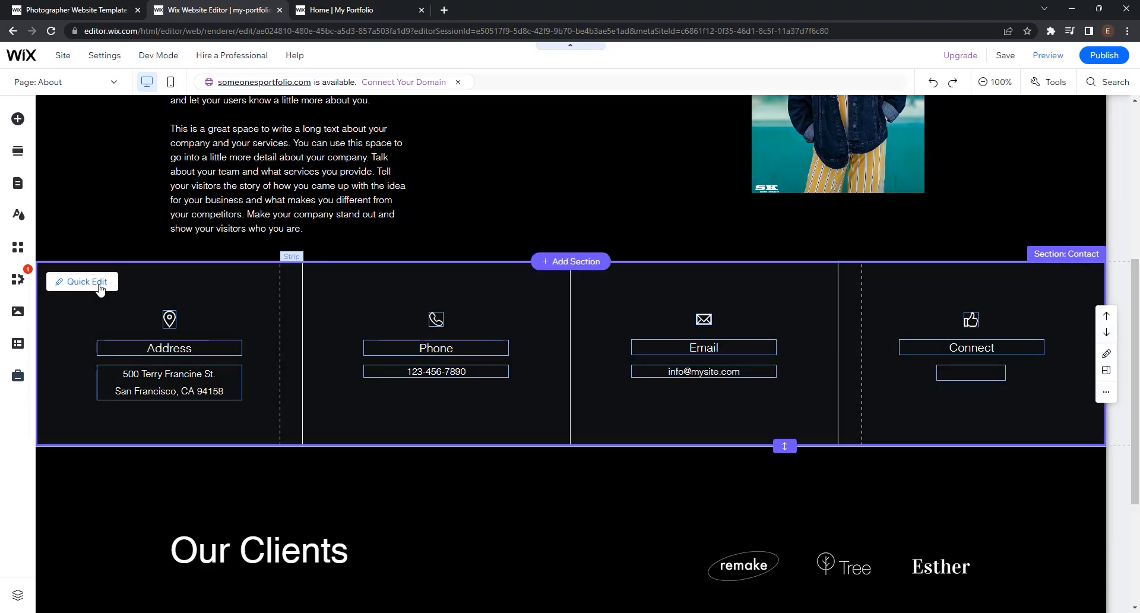
left_click(99, 288)
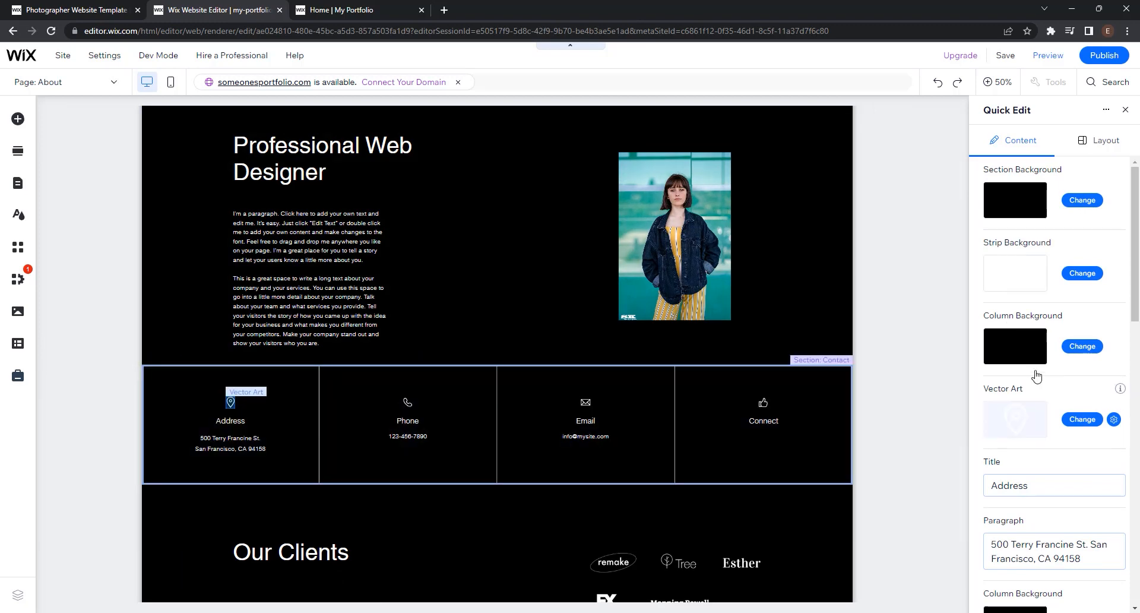
Change the Address column's title in the Contact section to "Our Location".
scroll(1037, 376, "down", 3)
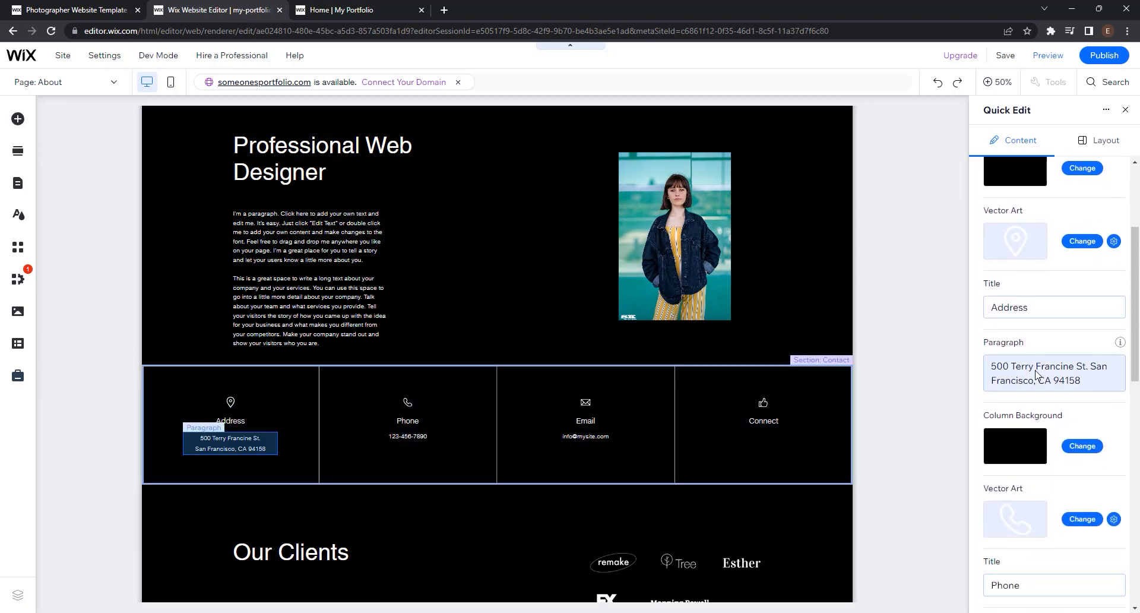
left_click(1053, 309)
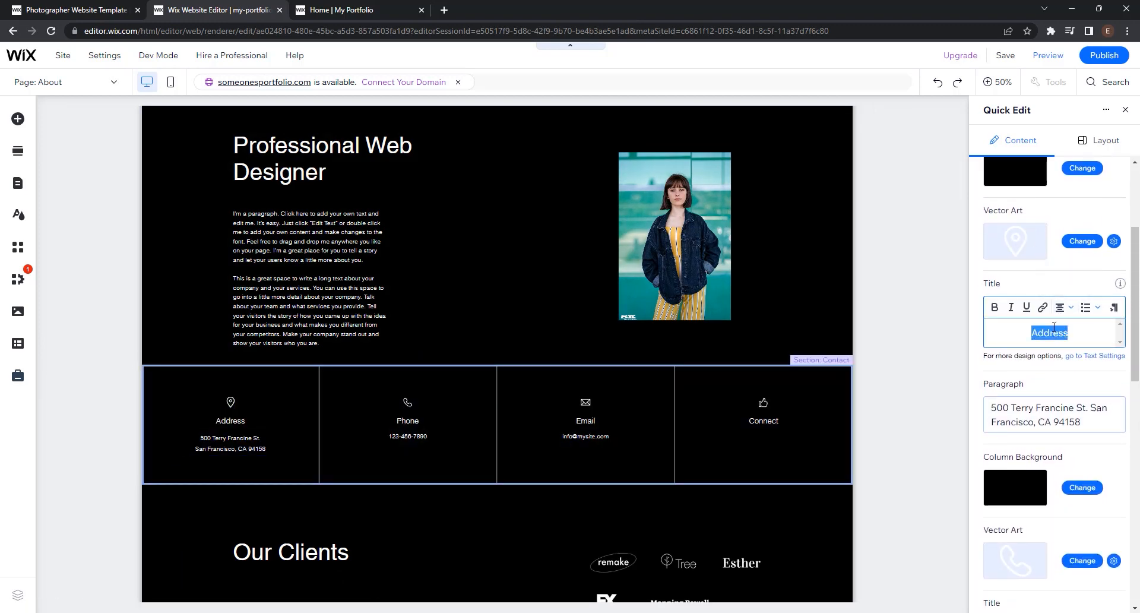
type("Our Location")
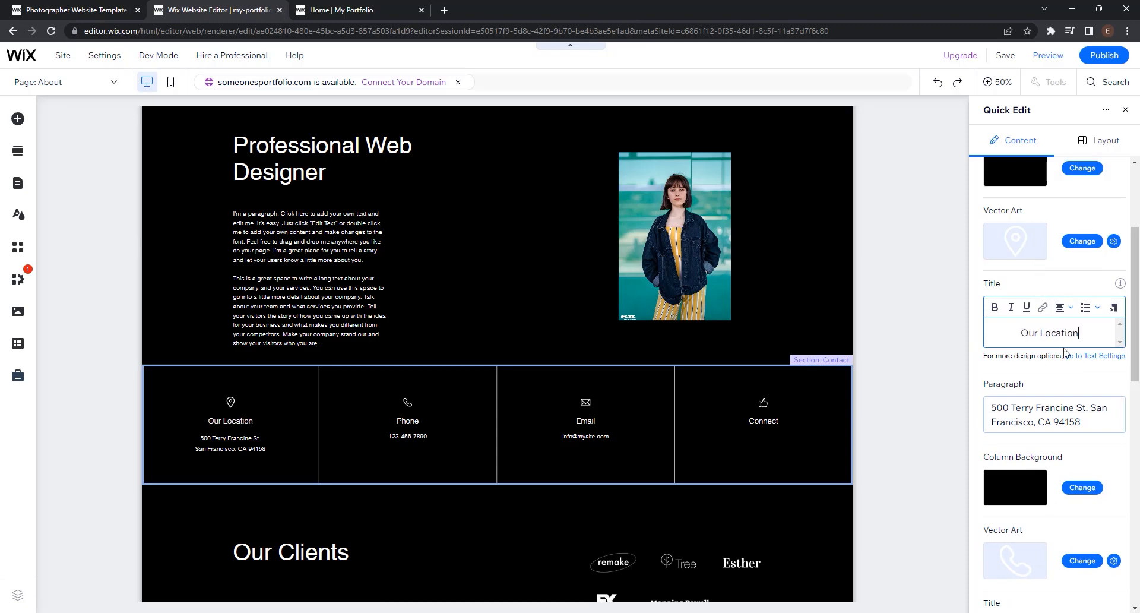
Change the Phone column's title in the Contact section to "Call Us".
scroll(1064, 353, "down", 5)
left_click(1052, 356)
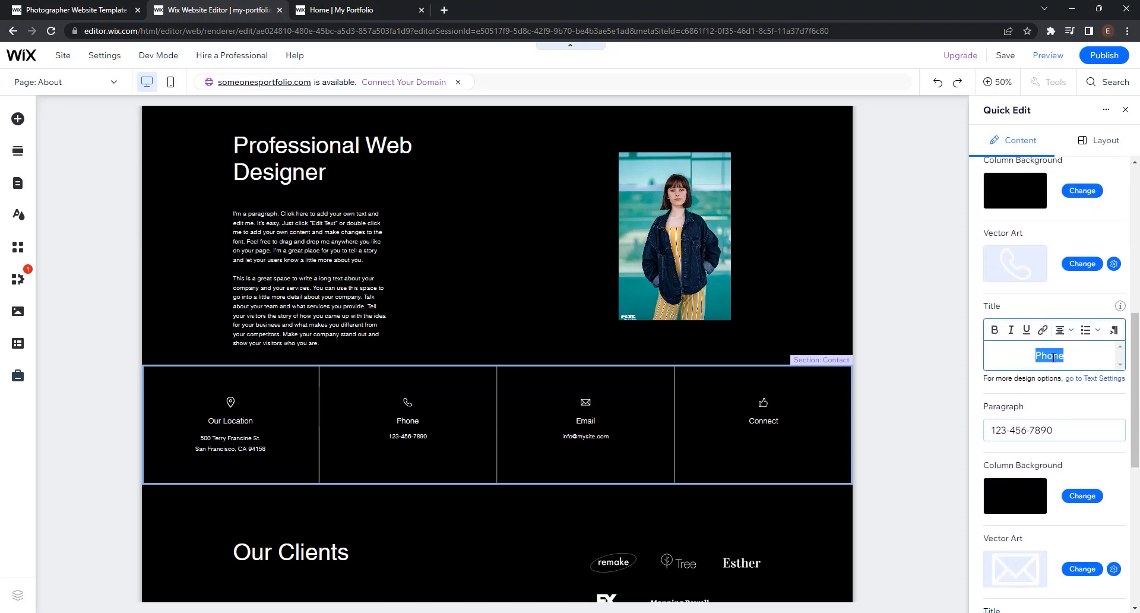
type("Call Us")
Extend the Email column's title in the Contact section to "Email whenever you want".
scroll(1057, 345, "down", 5)
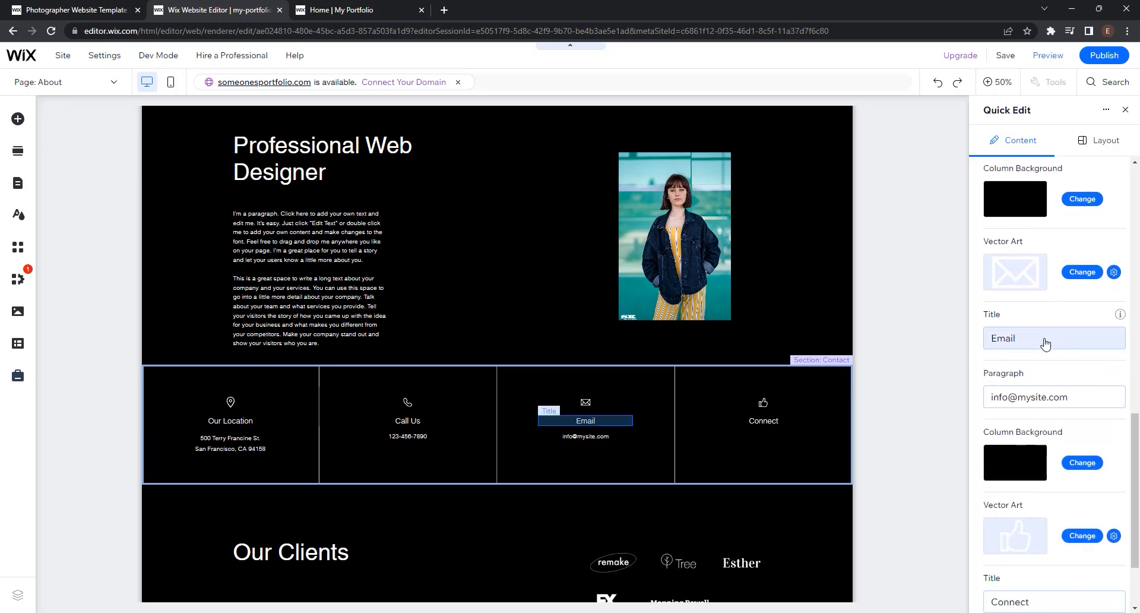
left_click(1062, 340)
left_click(1094, 367)
type("whene")
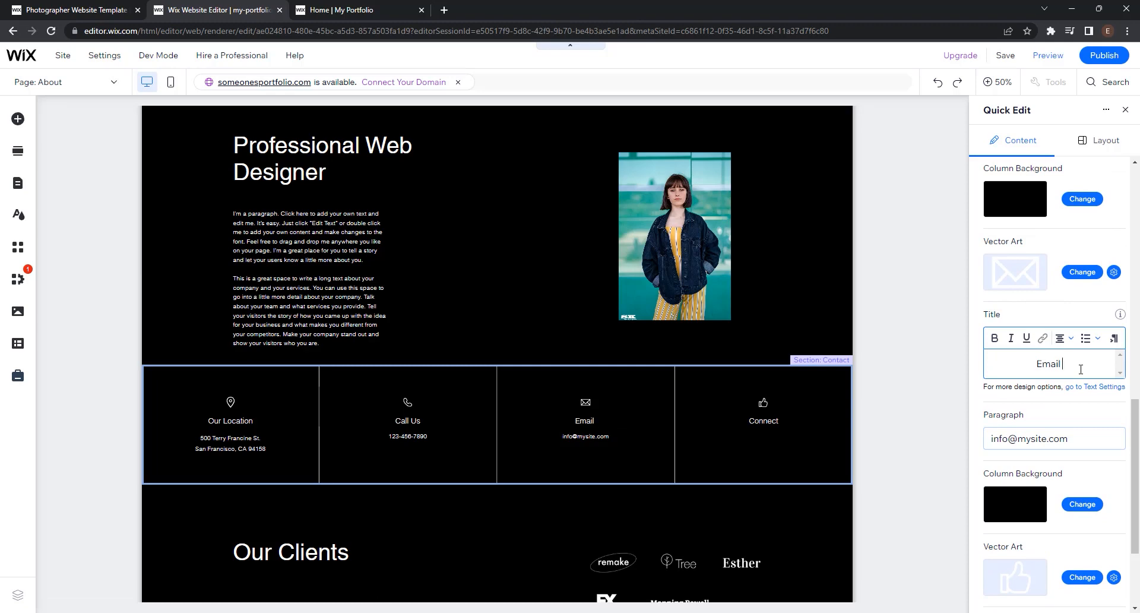
type("ver you want")
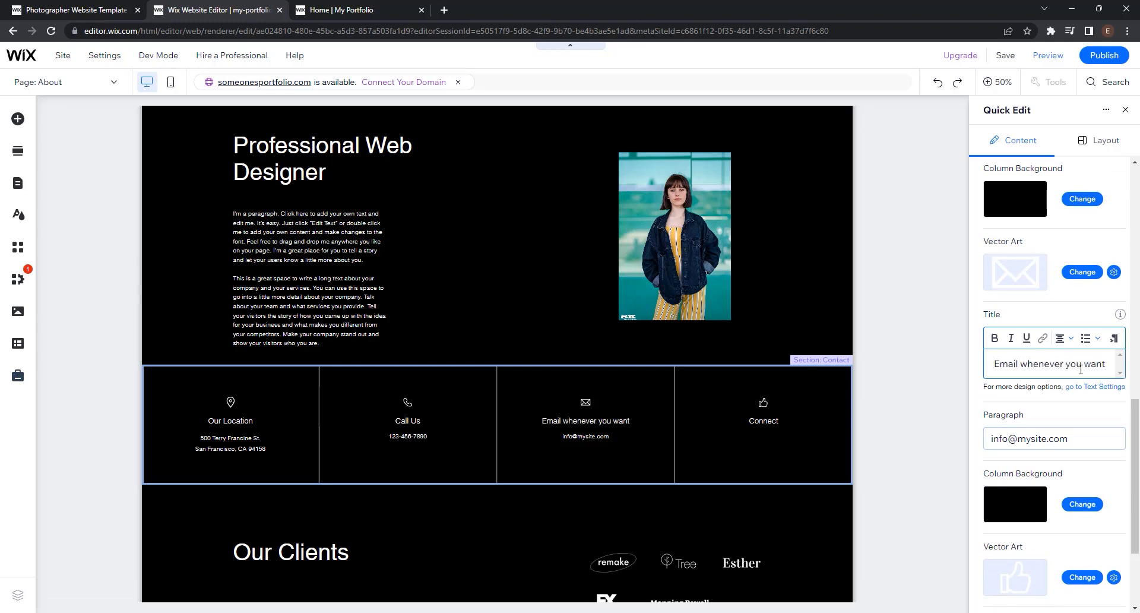
Extend the Connect column's title to "Connect to our social medias" and leave the Contact section's content editing.
scroll(1079, 329, "down", 3)
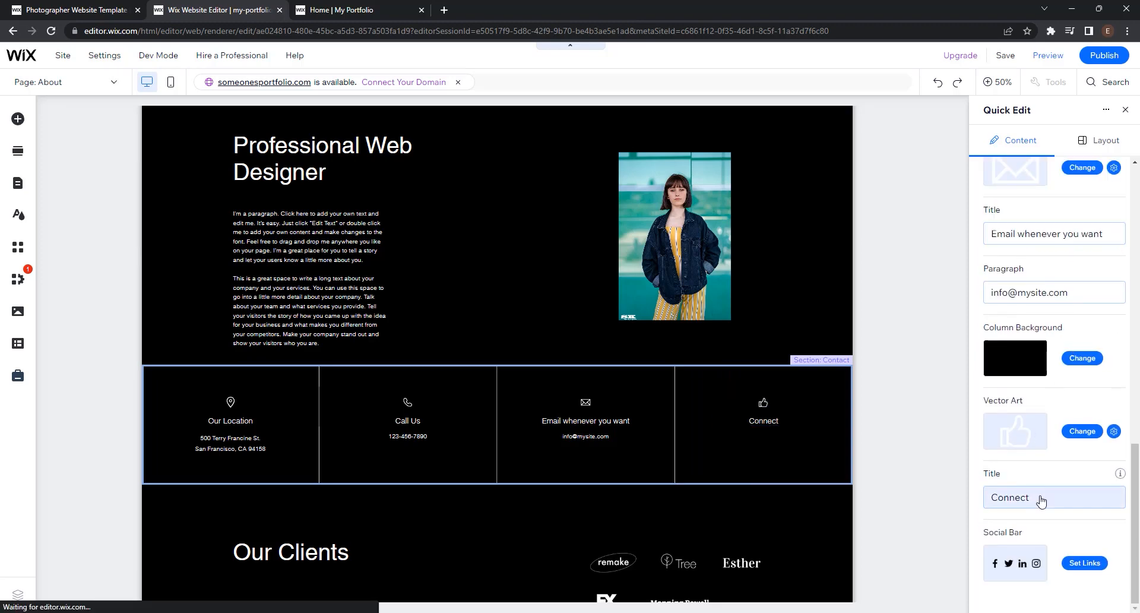
left_click(1042, 498)
left_click(1071, 484)
type("to")
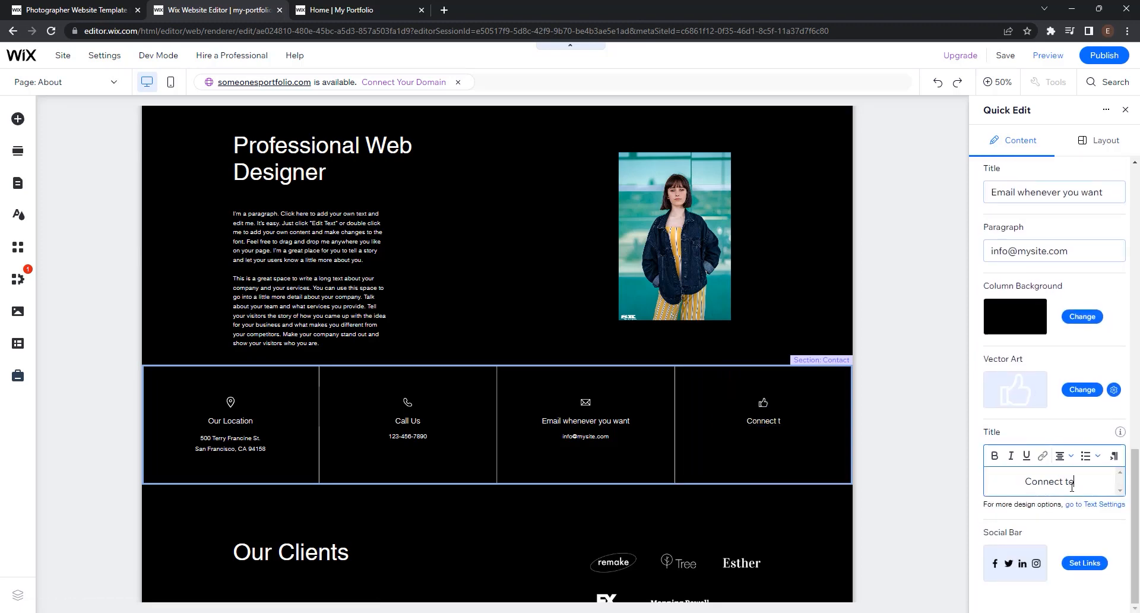
type(" our social medias")
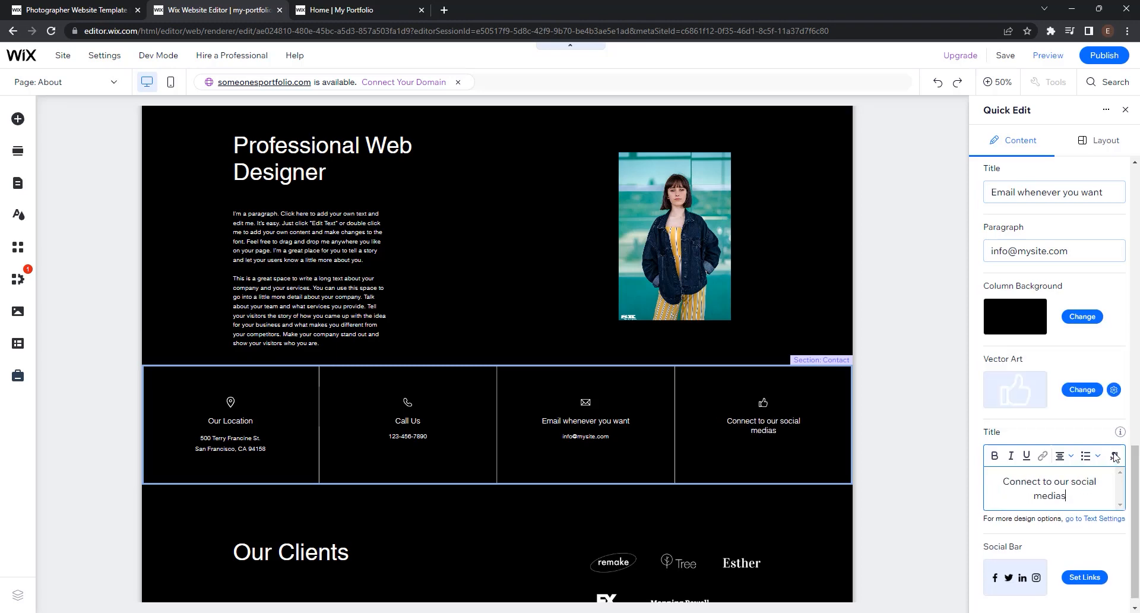
left_click(1104, 56)
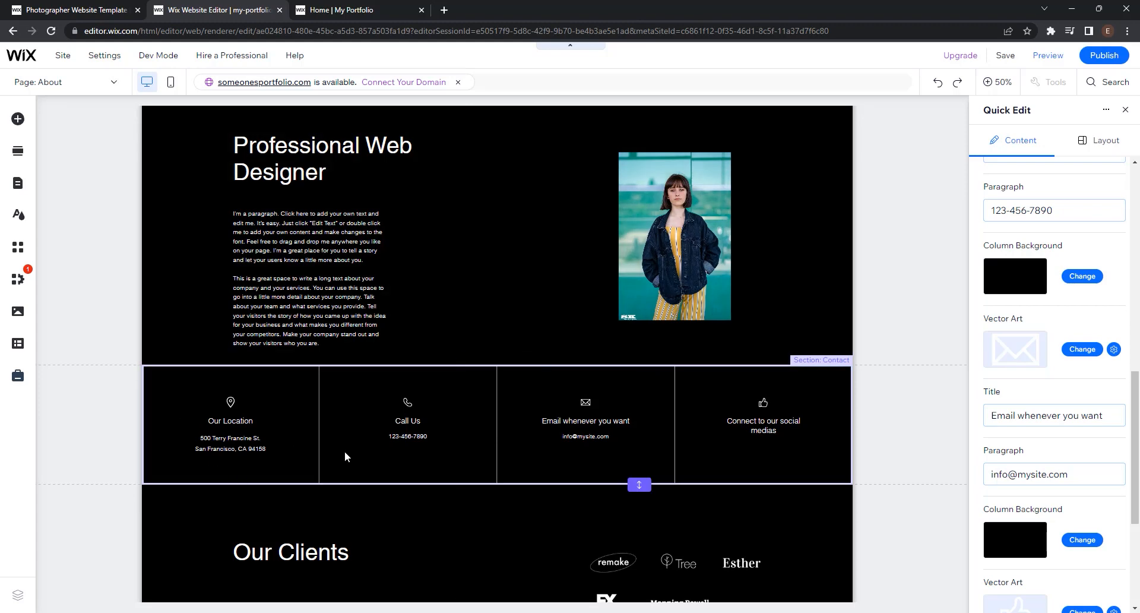
scroll(404, 444, "down", 1)
scroll(404, 441, "down", 1)
left_click(403, 441)
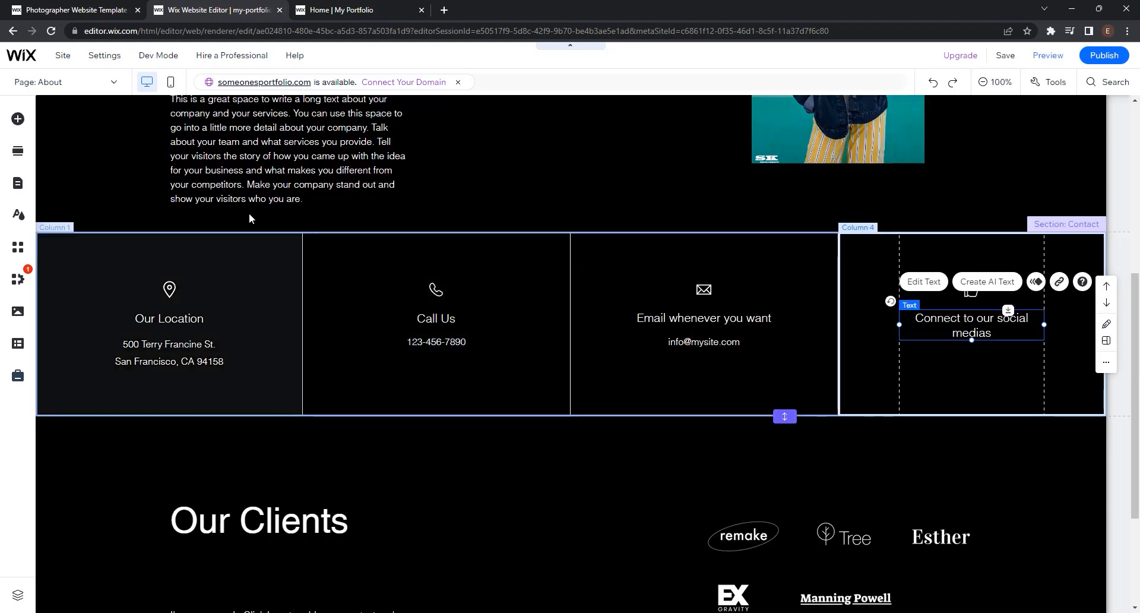
Switch to the Contact page and search the editor for "map" to open the Google Maps designs.
left_click(106, 89)
left_click(75, 202)
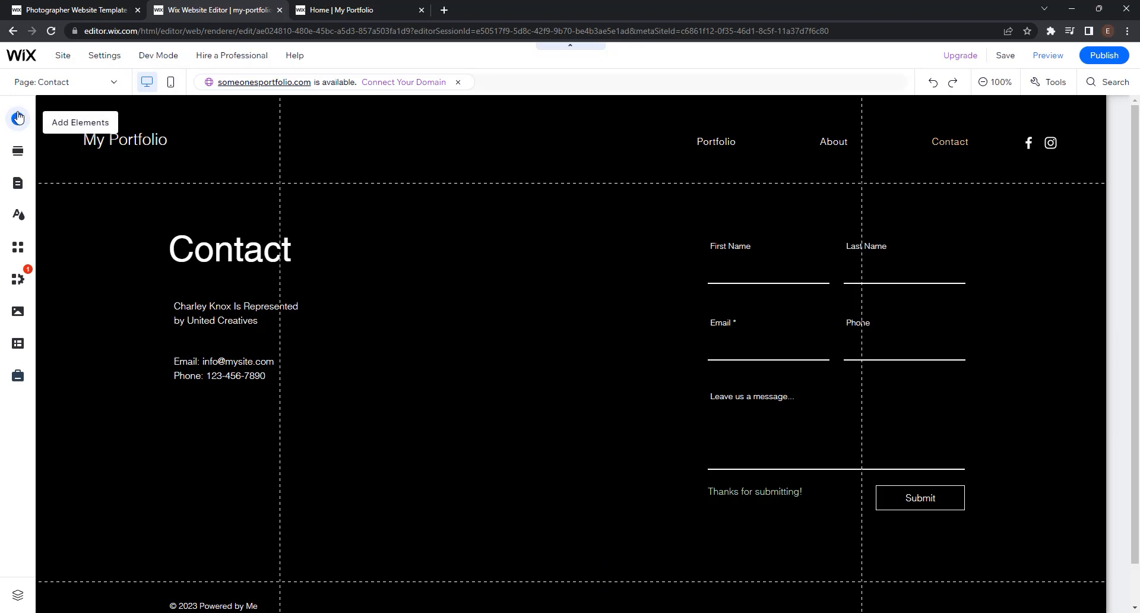
left_click(19, 118)
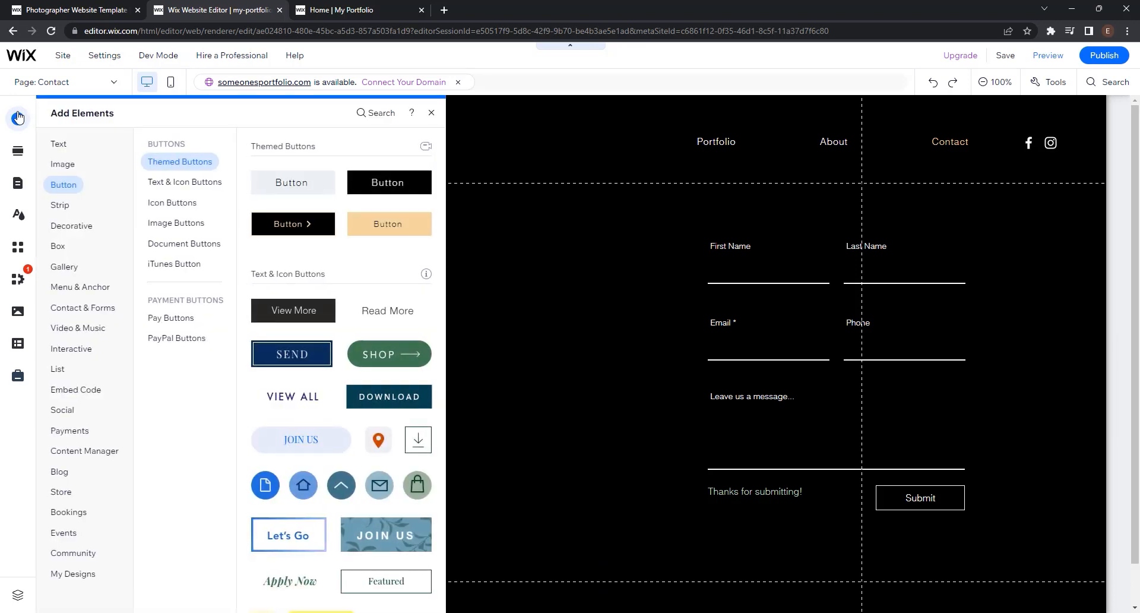
left_click(368, 119)
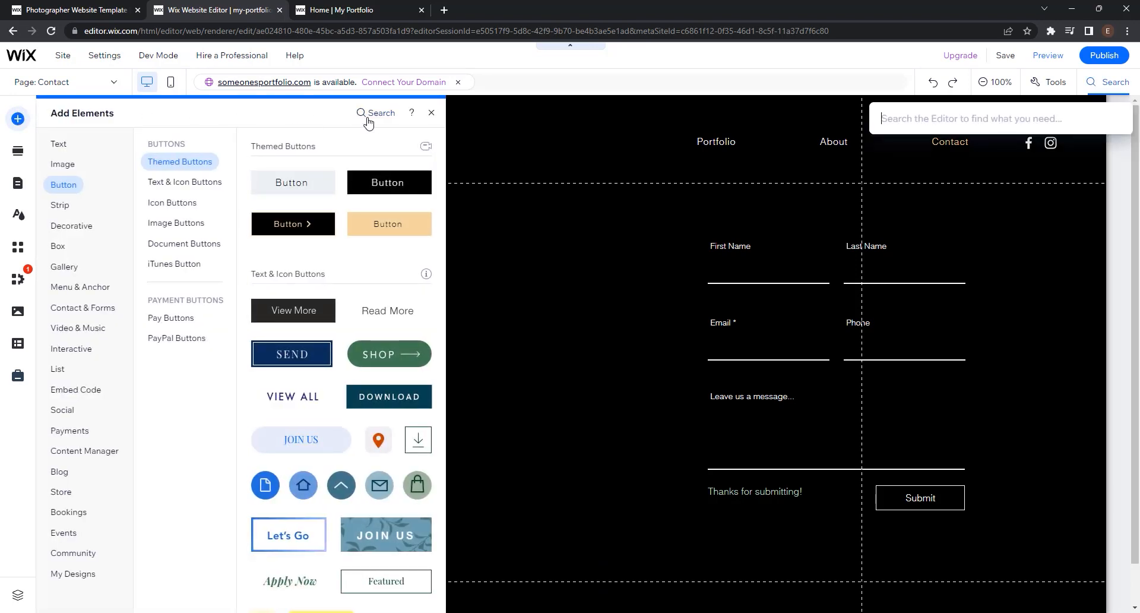
type("map")
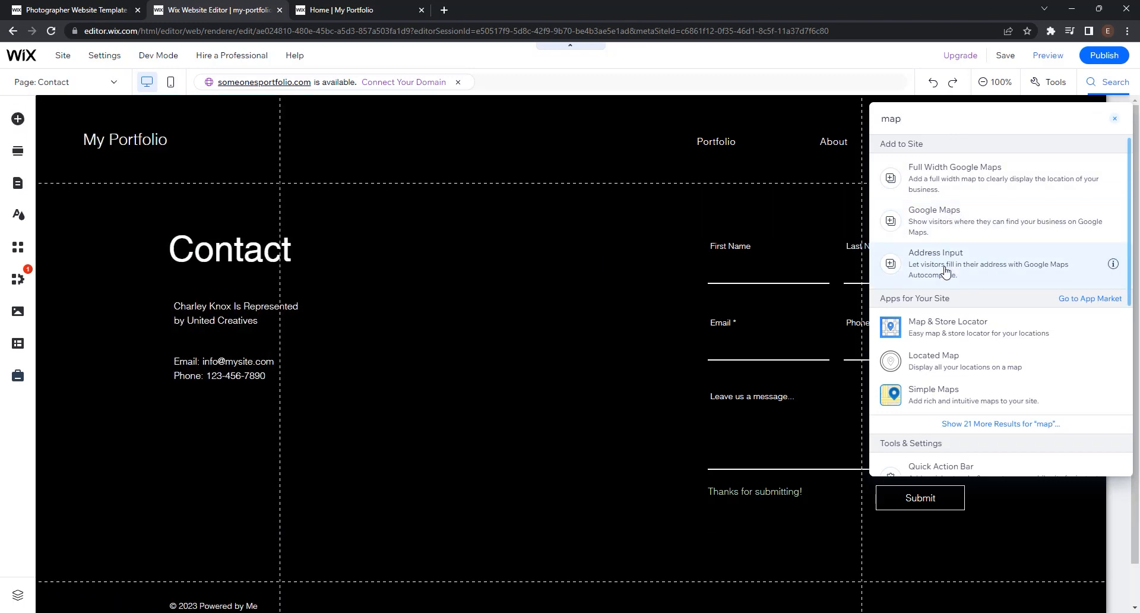
left_click(952, 221)
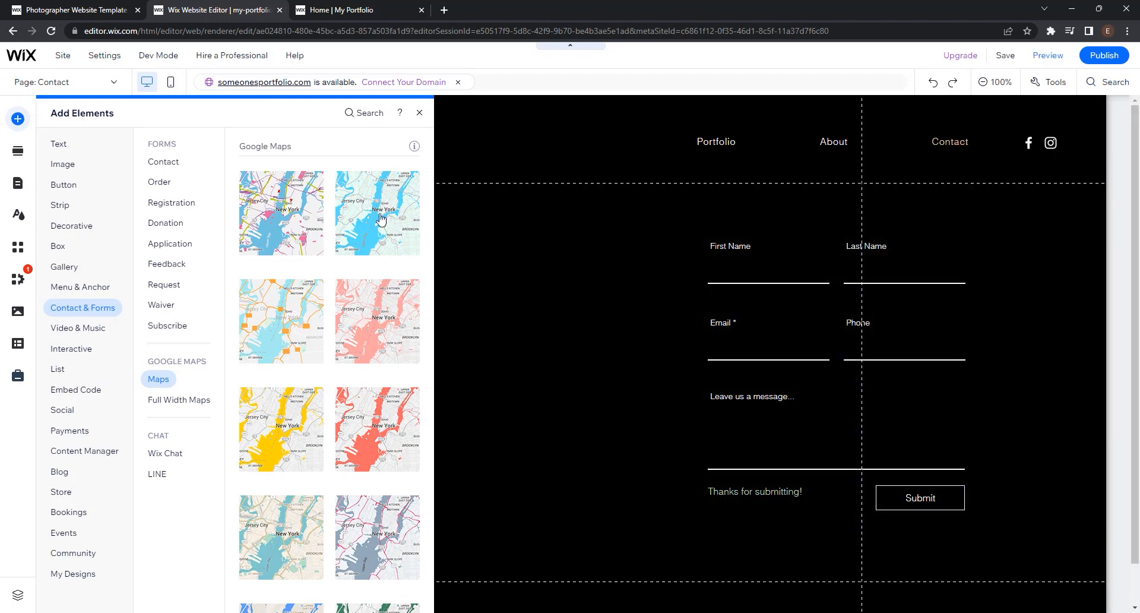
Add the Sea Green Google map below the email and phone details on the Contact page.
scroll(304, 234, "down", 1)
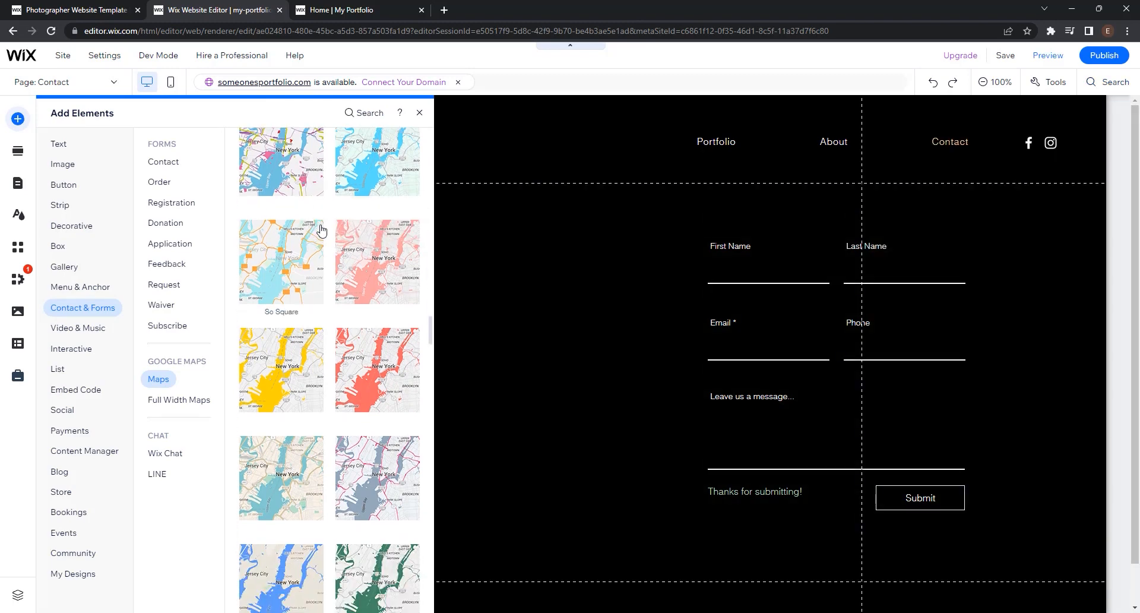
scroll(314, 261, "down", 6)
scroll(378, 285, "up", 1)
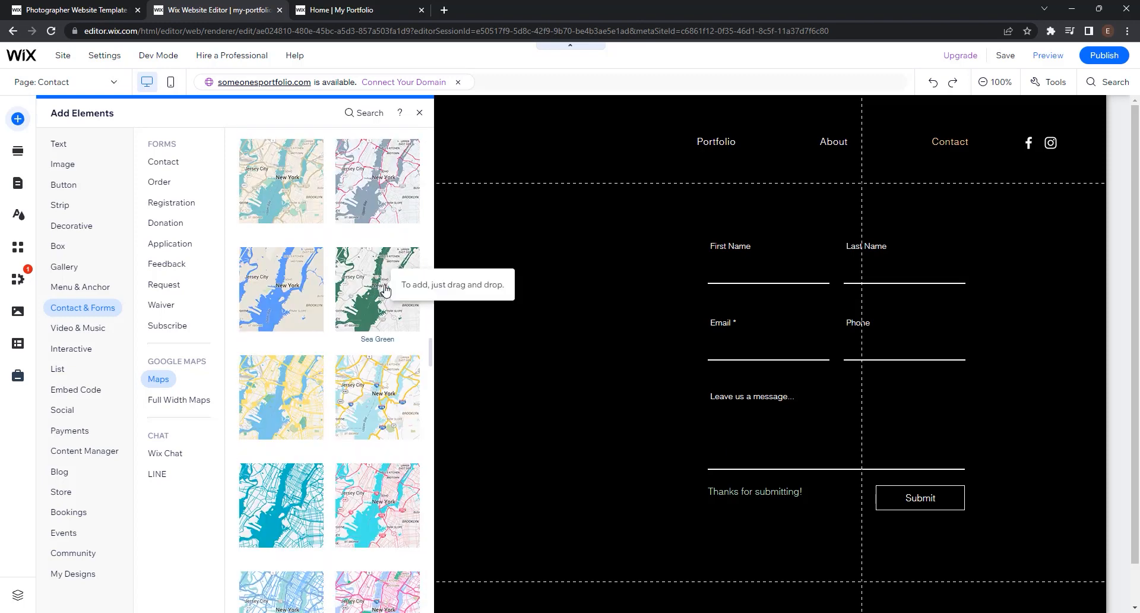
left_click_drag(385, 289, 345, 463)
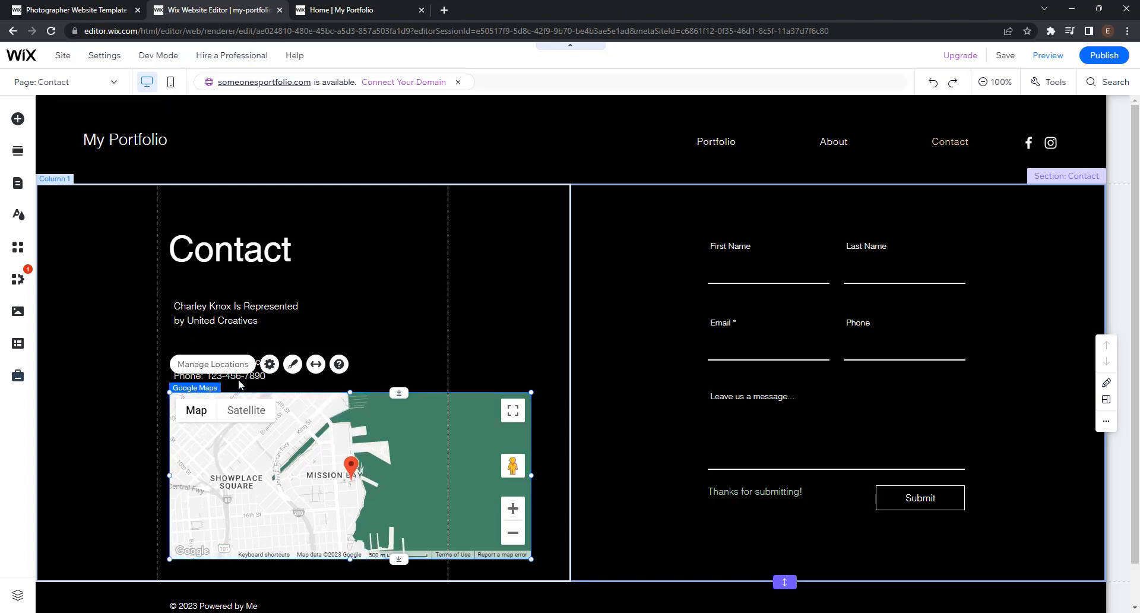
Open the map's location settings and set the single location's address to New York, NY, USA.
left_click(209, 366)
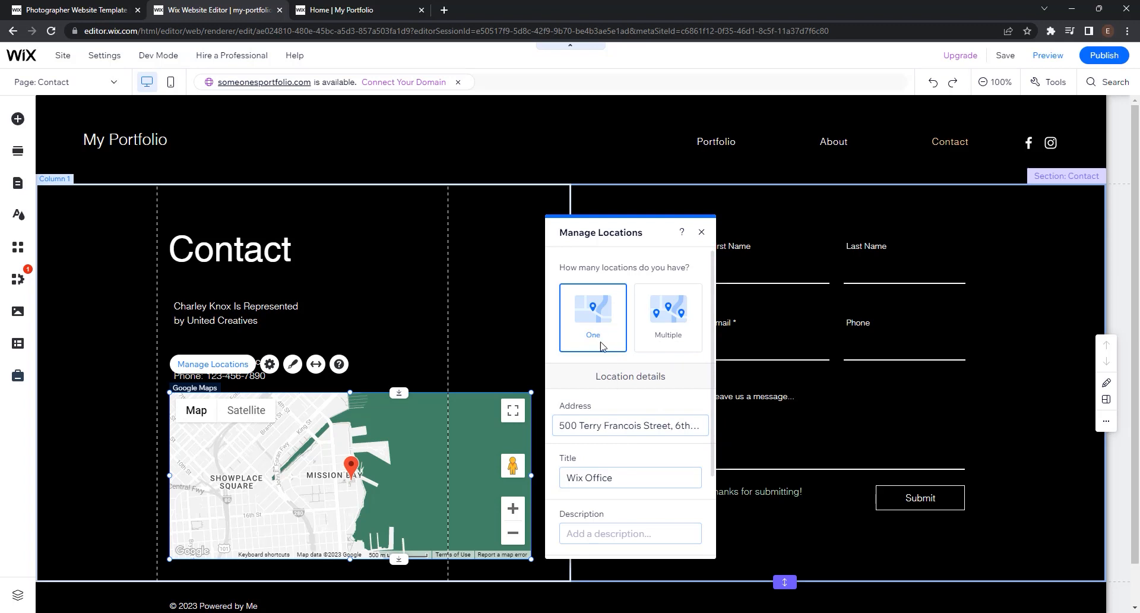
left_click(618, 425)
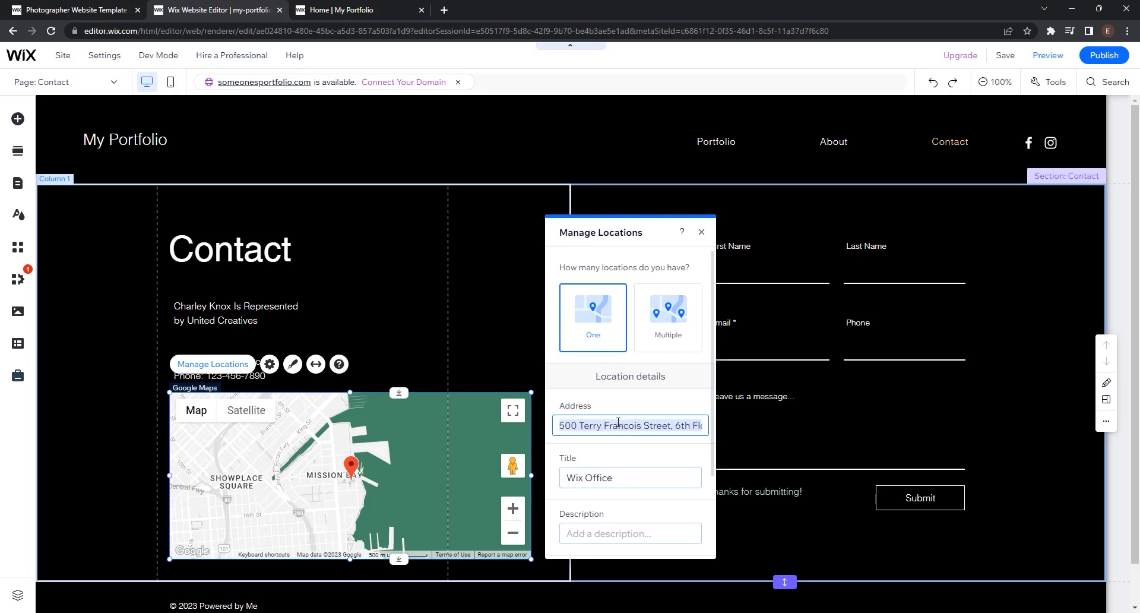
type("New York")
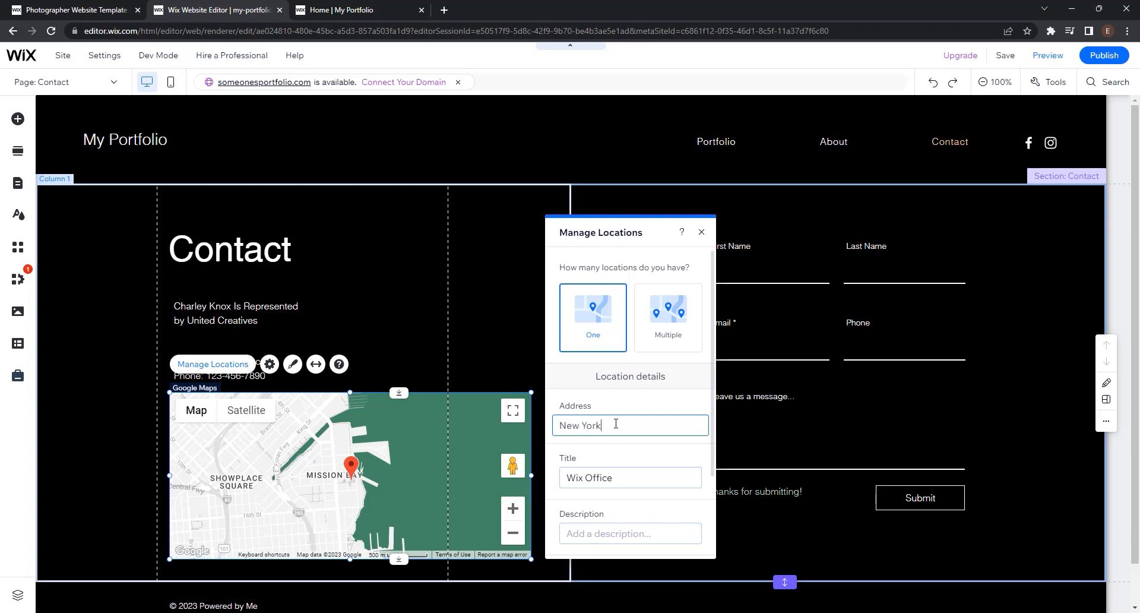
key("Return")
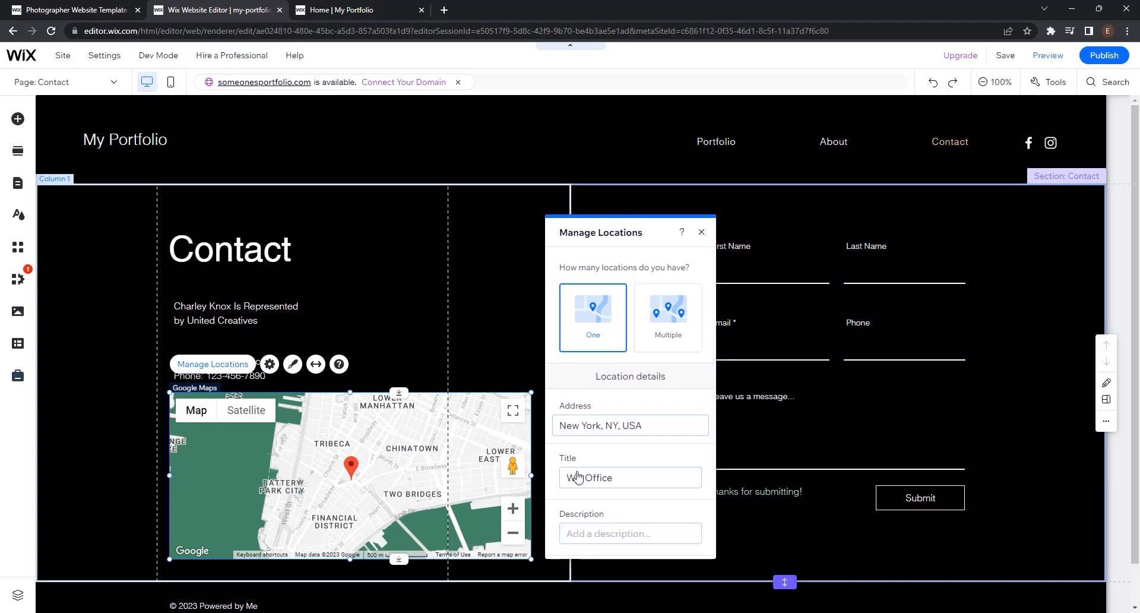
Title the map location "My Portfolio Office", close its settings and publish the site.
left_click(626, 472)
type("My Portfolio")
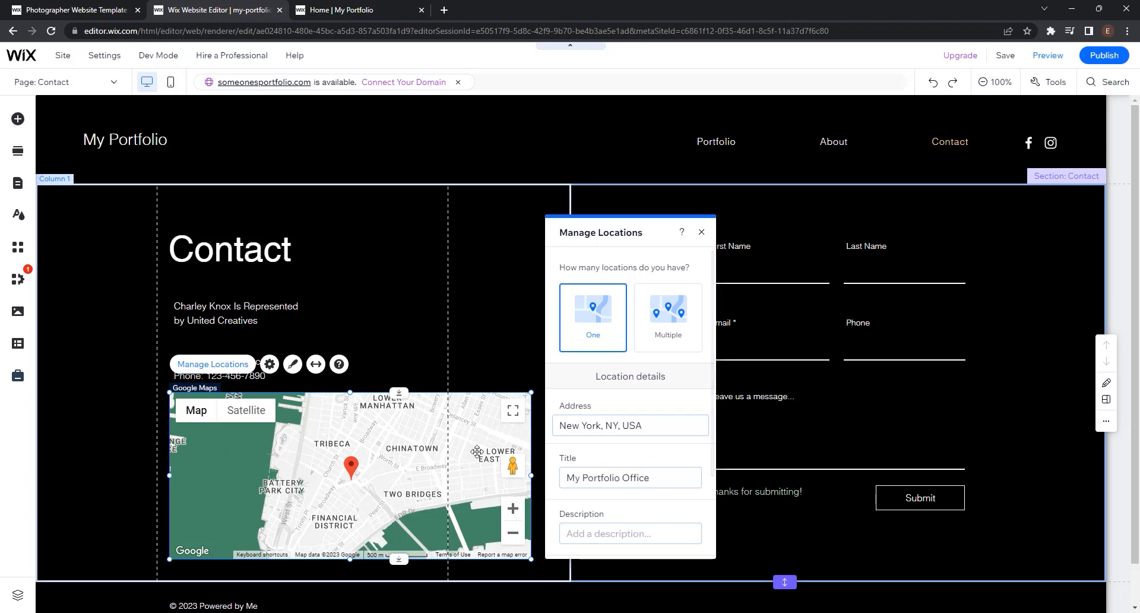
scroll(442, 454, "down", 1)
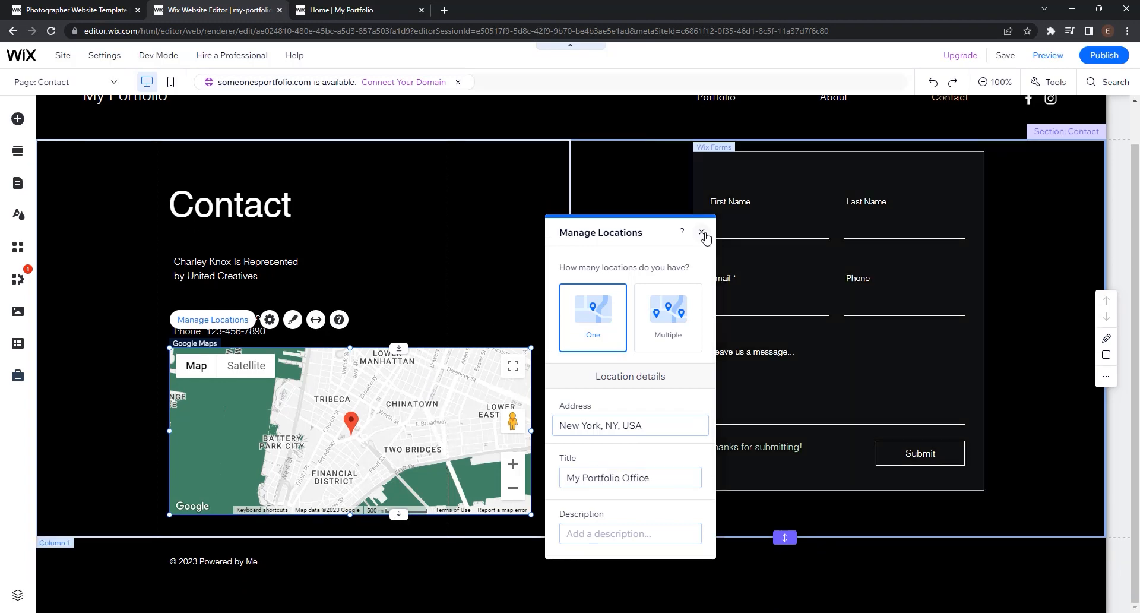
left_click(704, 234)
left_click(507, 290)
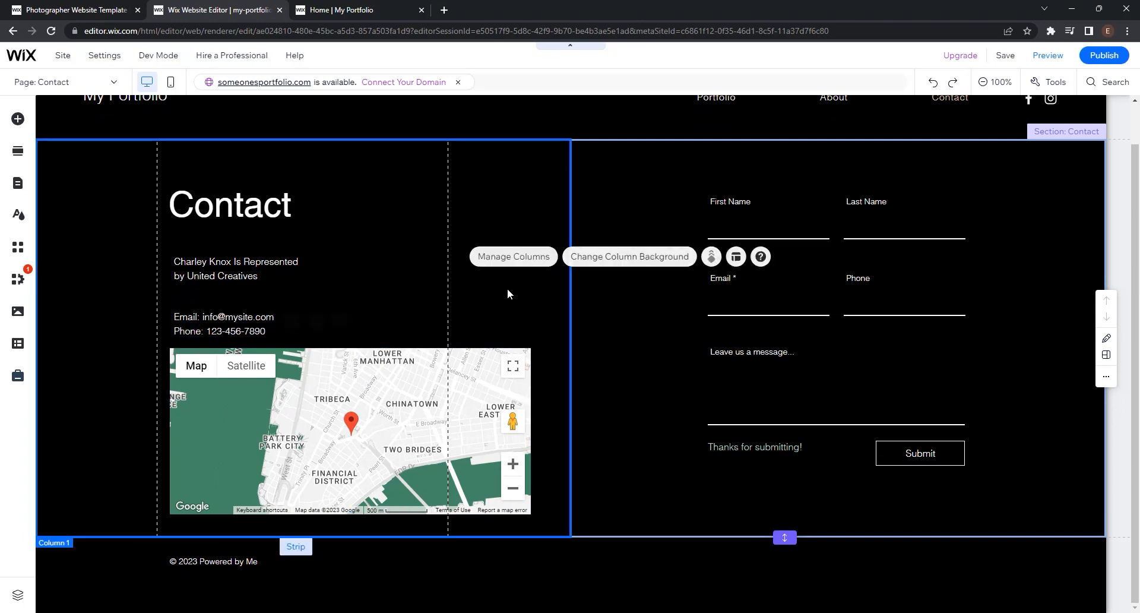
left_click(1109, 55)
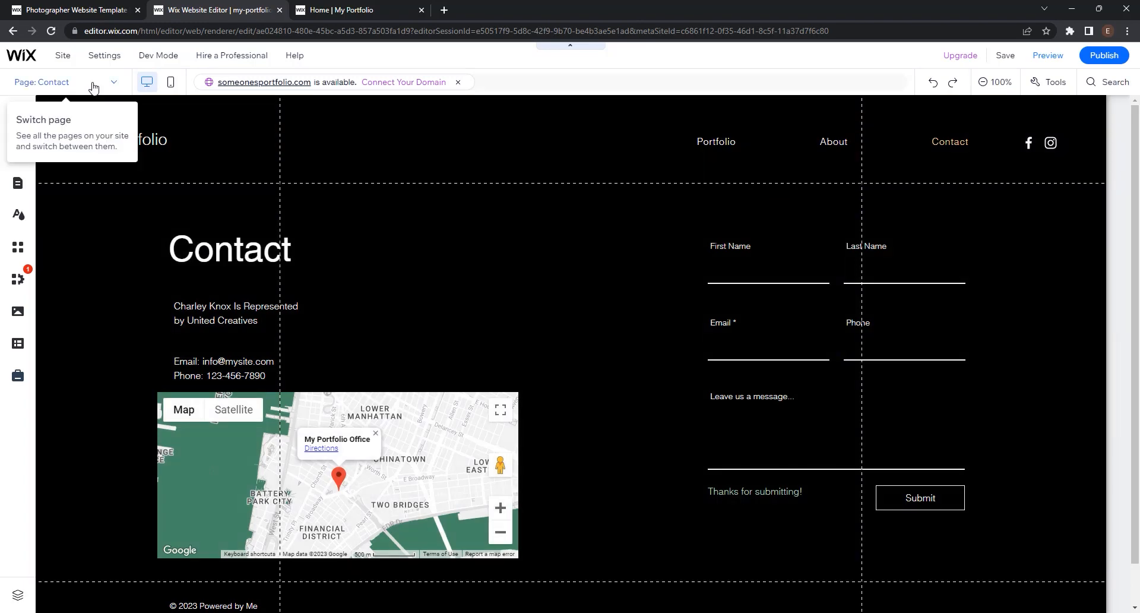
Switch to the Portfolio page and look over its project gallery.
left_click(94, 86)
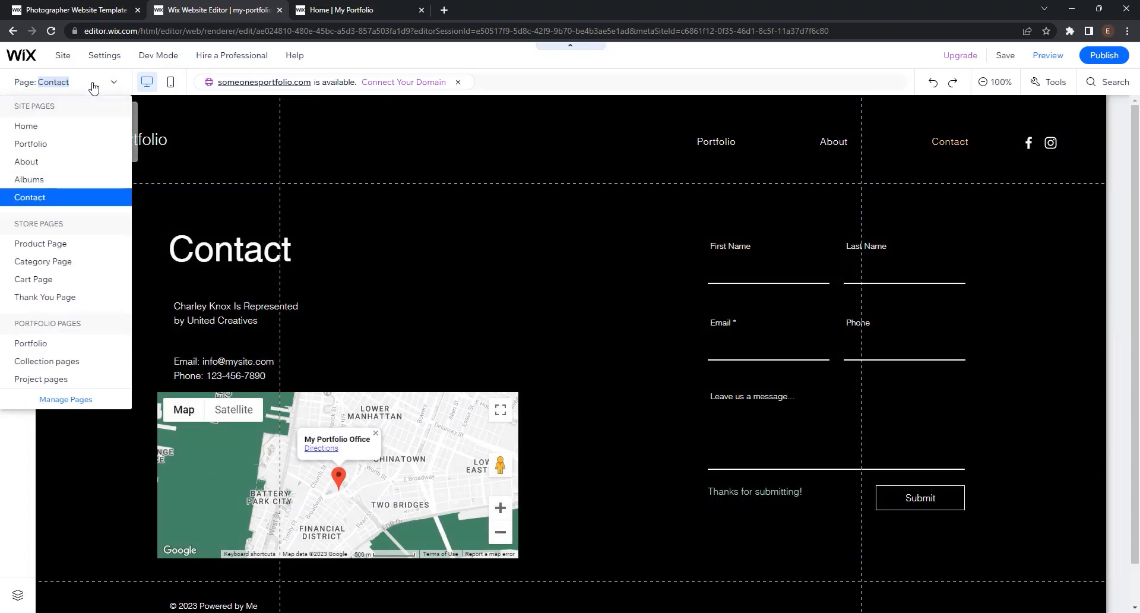
left_click(55, 146)
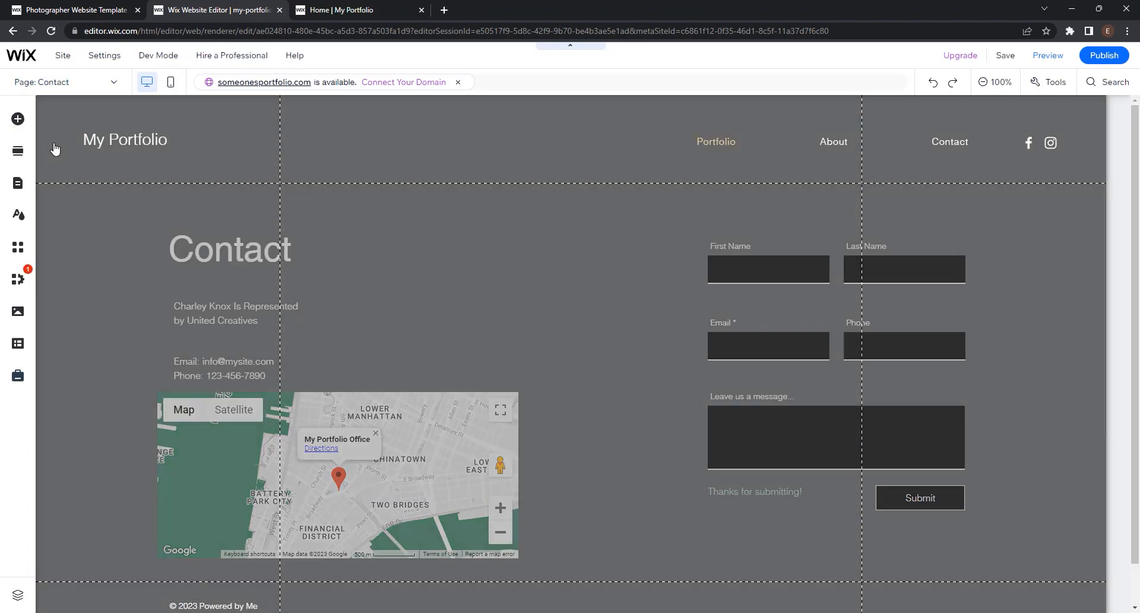
scroll(651, 372, "down", 10)
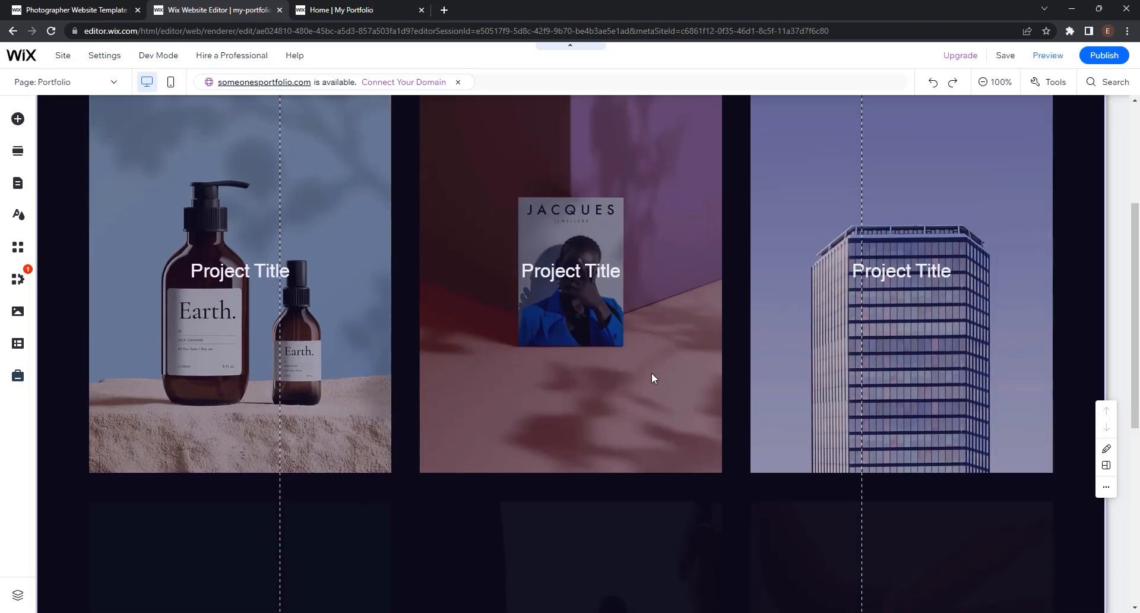
scroll(651, 372, "up", 12)
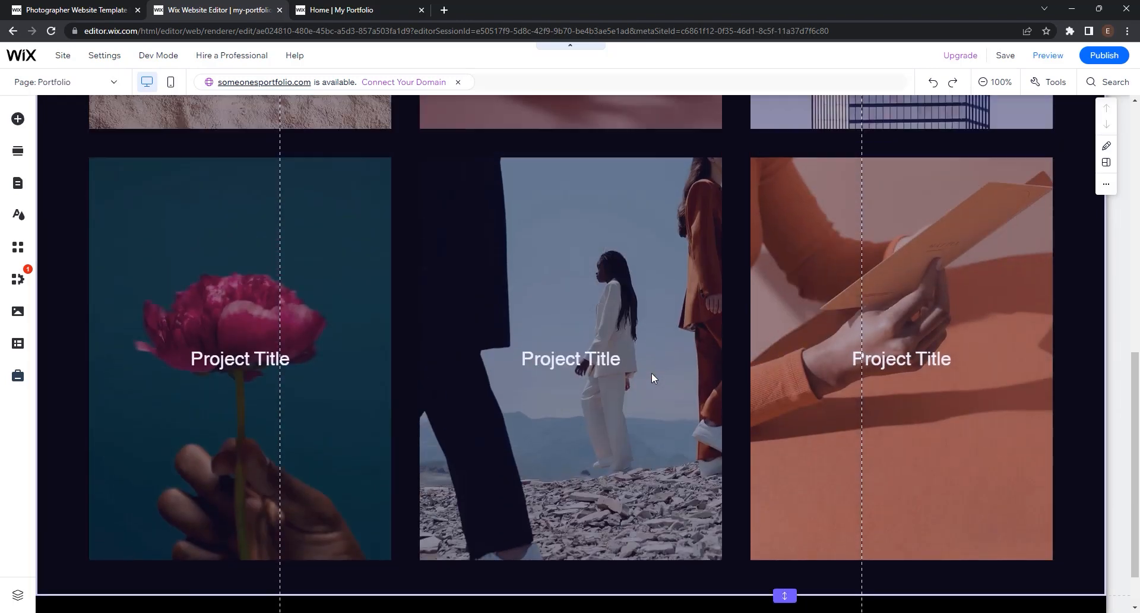
scroll(625, 369, "down", 3)
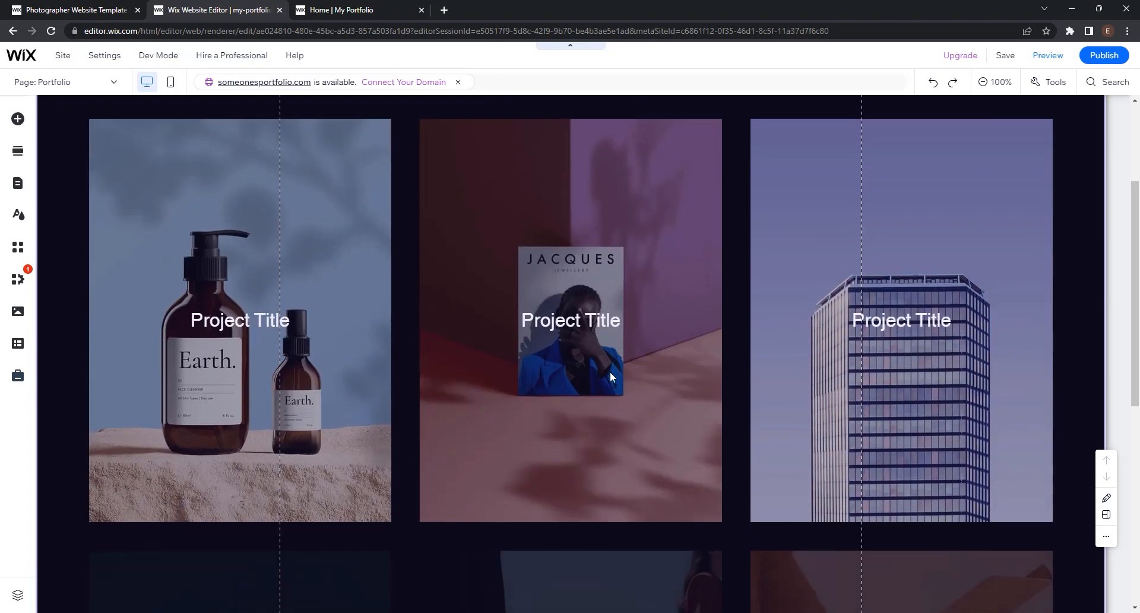
scroll(133, 309, "up", 3)
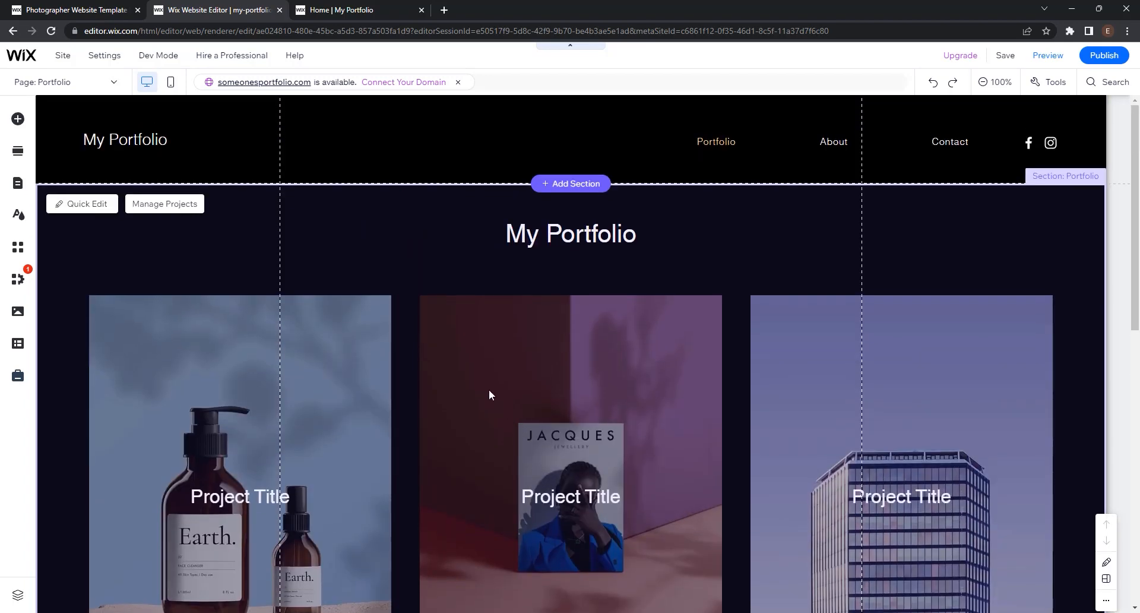
Open the portfolio project manager and bring up the first project, with the bottles cover, to review its info and media.
left_click(489, 390)
left_click(151, 205)
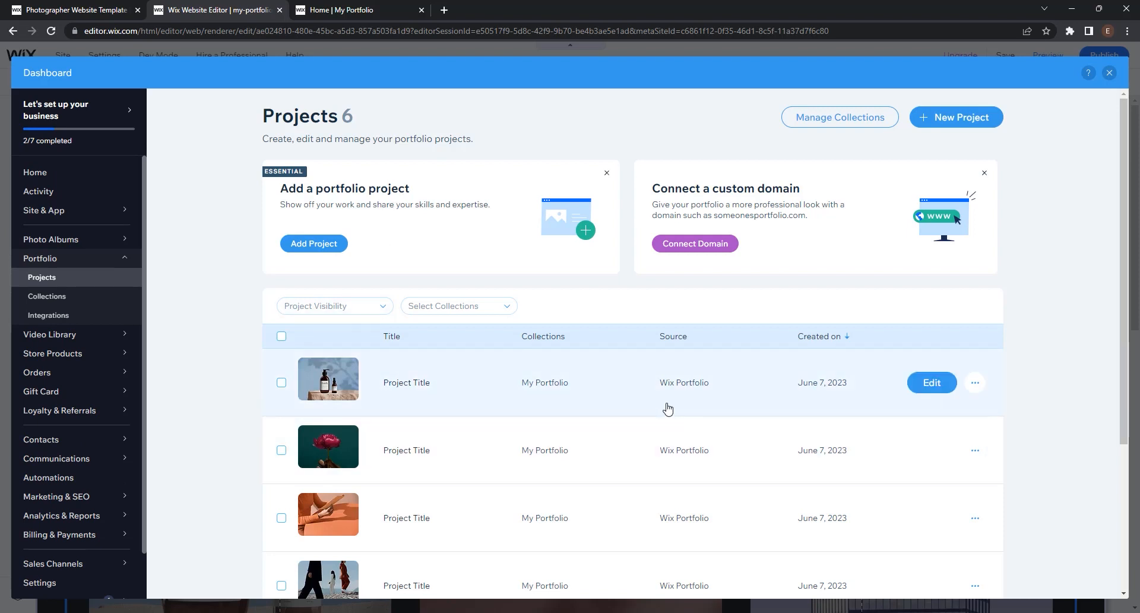
scroll(667, 409, "down", 4)
scroll(964, 408, "up", 5)
left_click(933, 383)
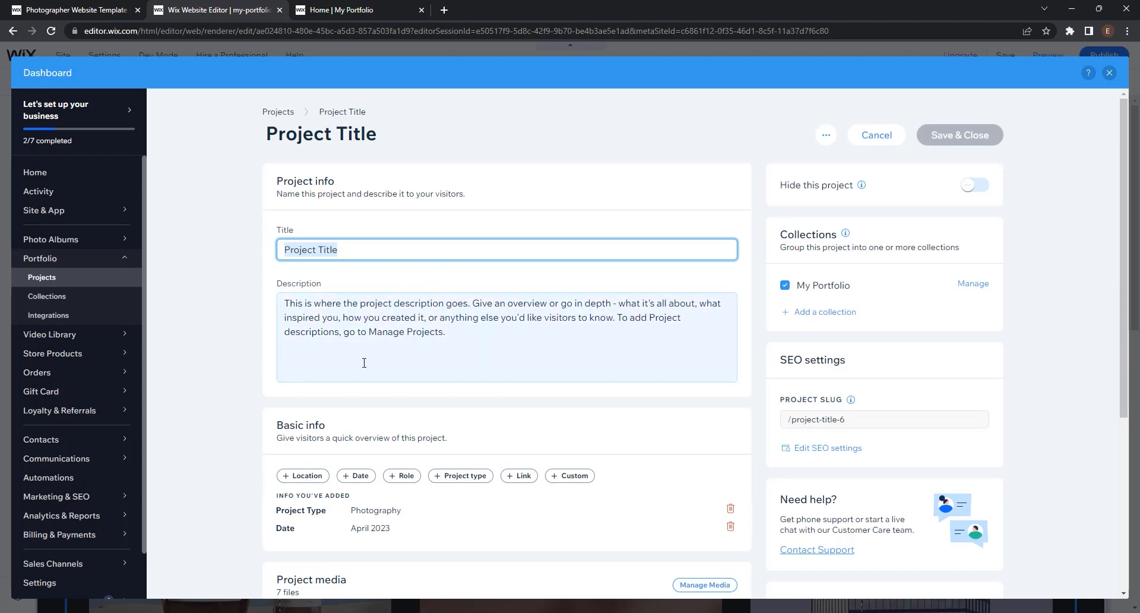
scroll(364, 364, "down", 2)
scroll(544, 389, "down", 2)
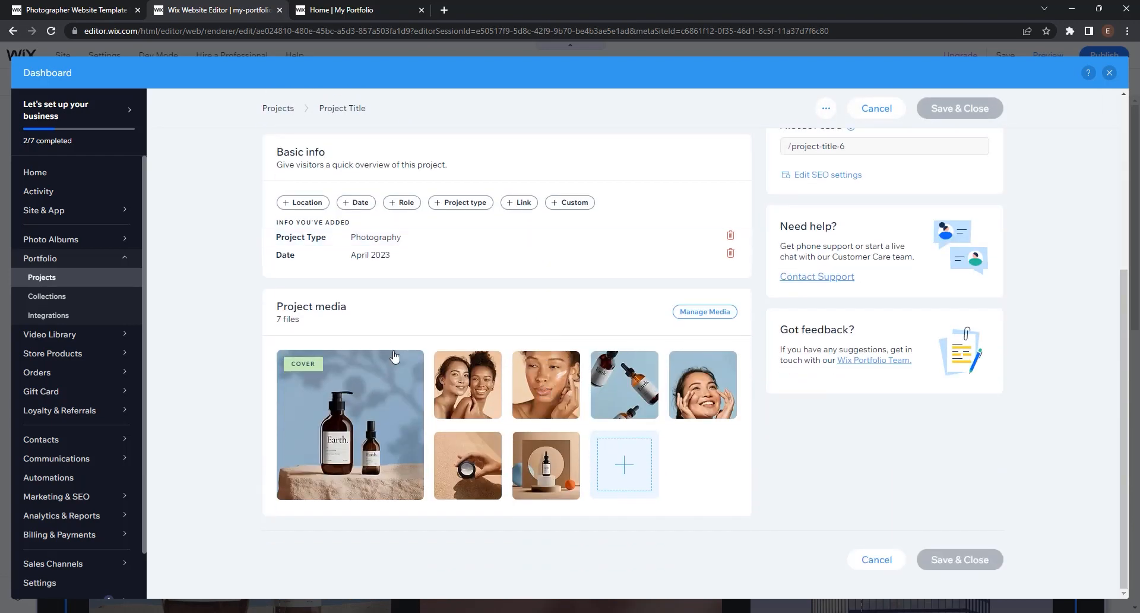
scroll(710, 363, "up", 4)
scroll(710, 362, "up", 1)
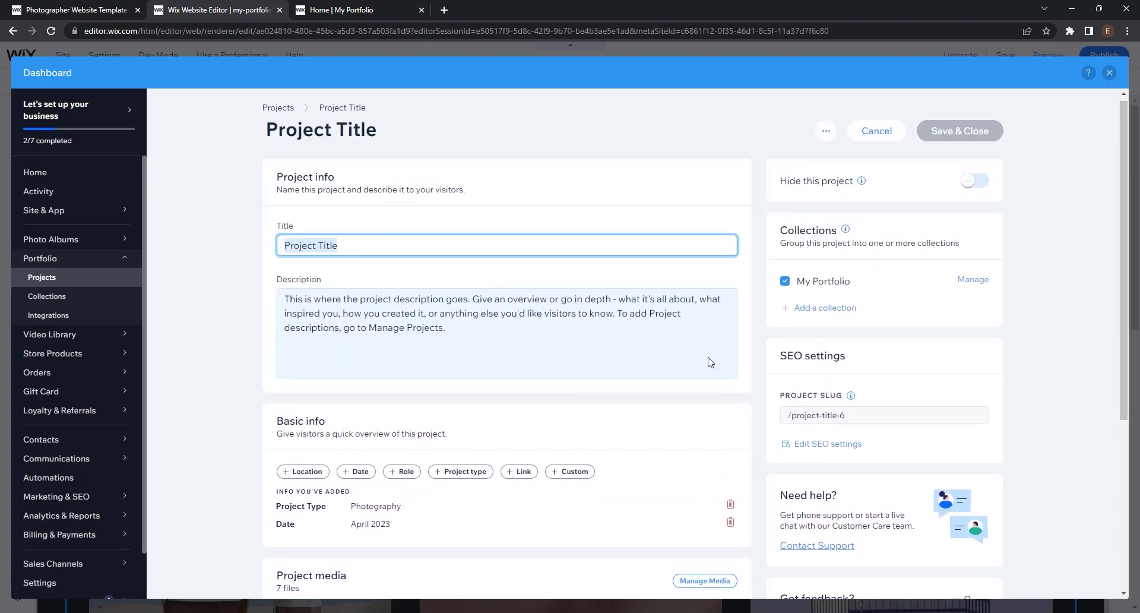
Title the bottles project "My Portfolio Website".
left_click(695, 418)
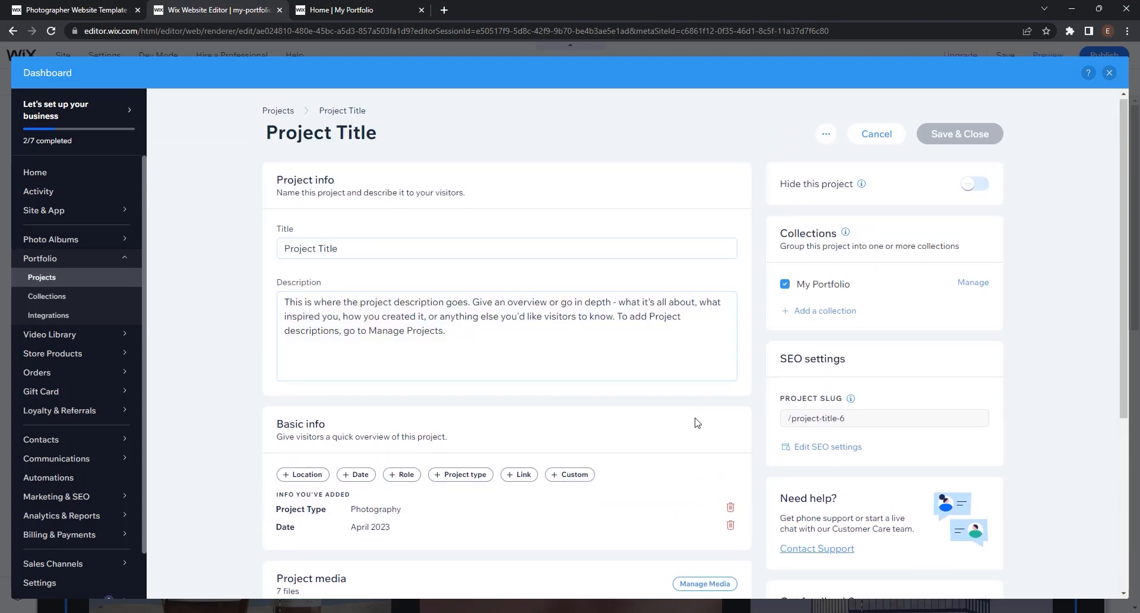
scroll(695, 418, "down", 3)
scroll(695, 418, "up", 3)
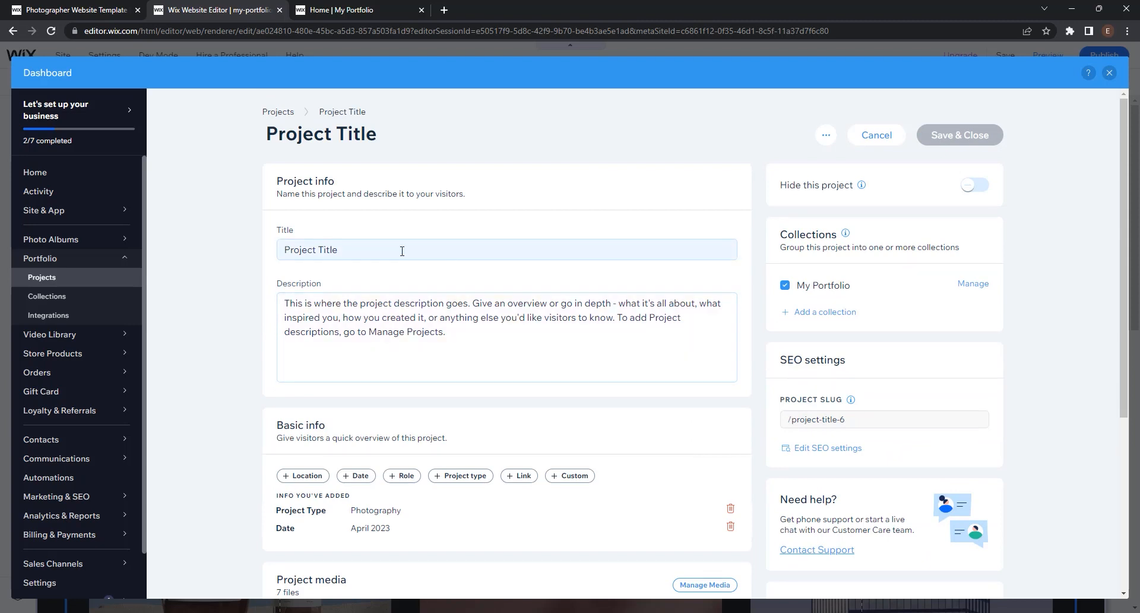
left_click(355, 250)
left_click_drag(350, 250, 277, 256)
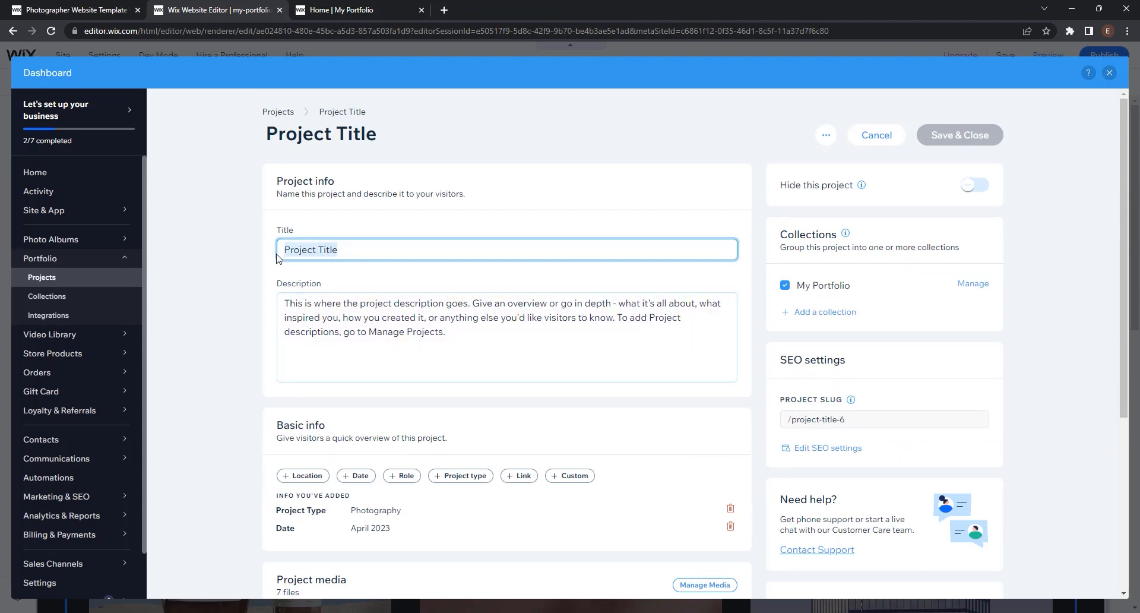
type("My Port")
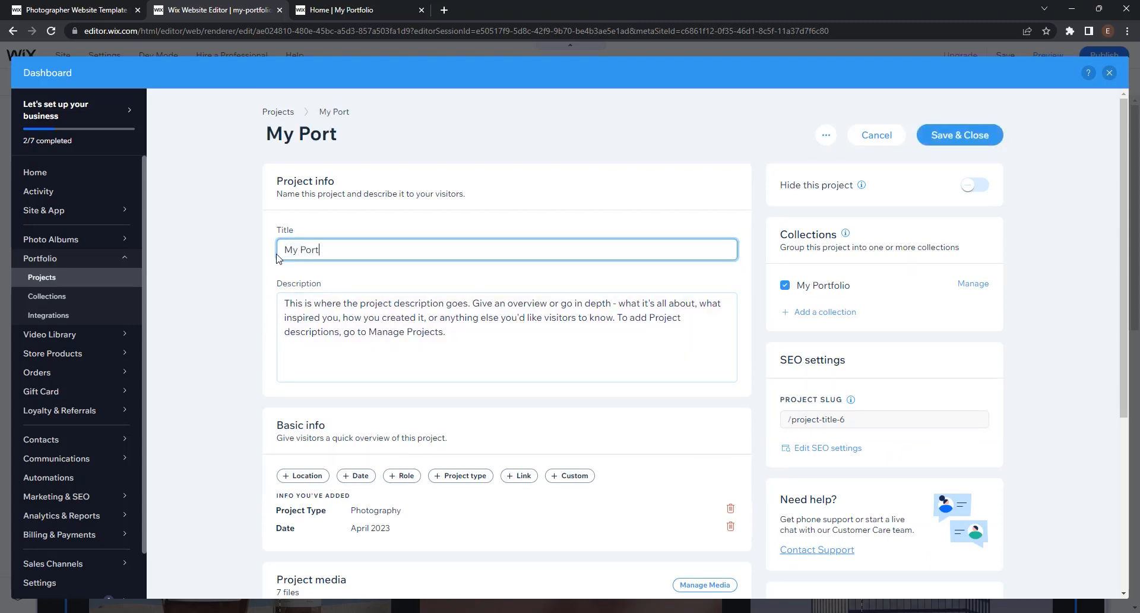
type("folio Website")
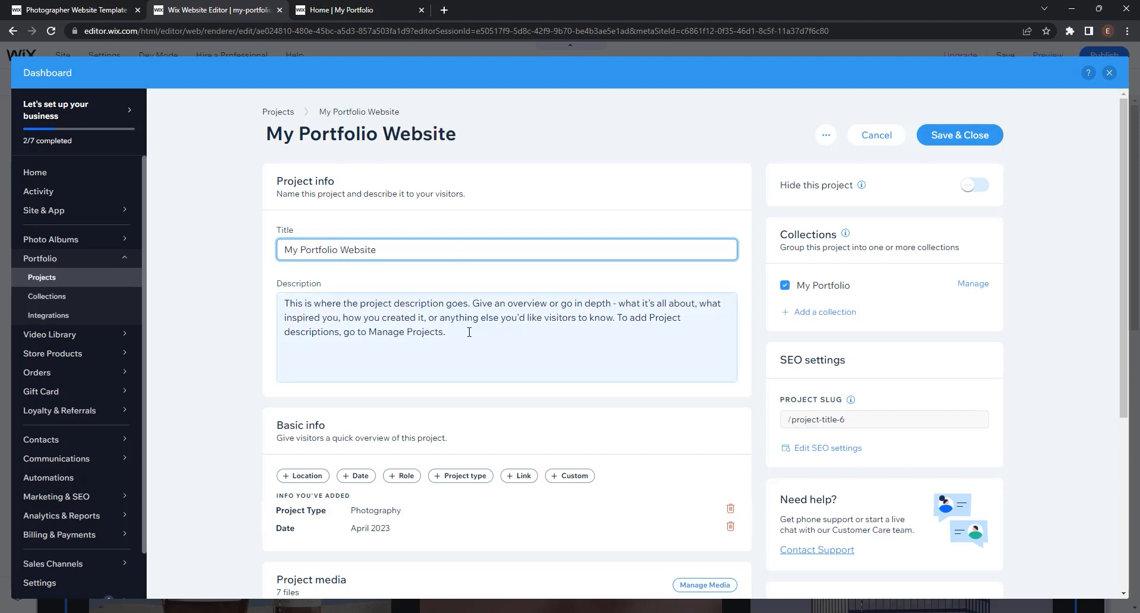
Change the Project Type text in the project's basic info to "Web Design".
scroll(462, 335, "down", 3)
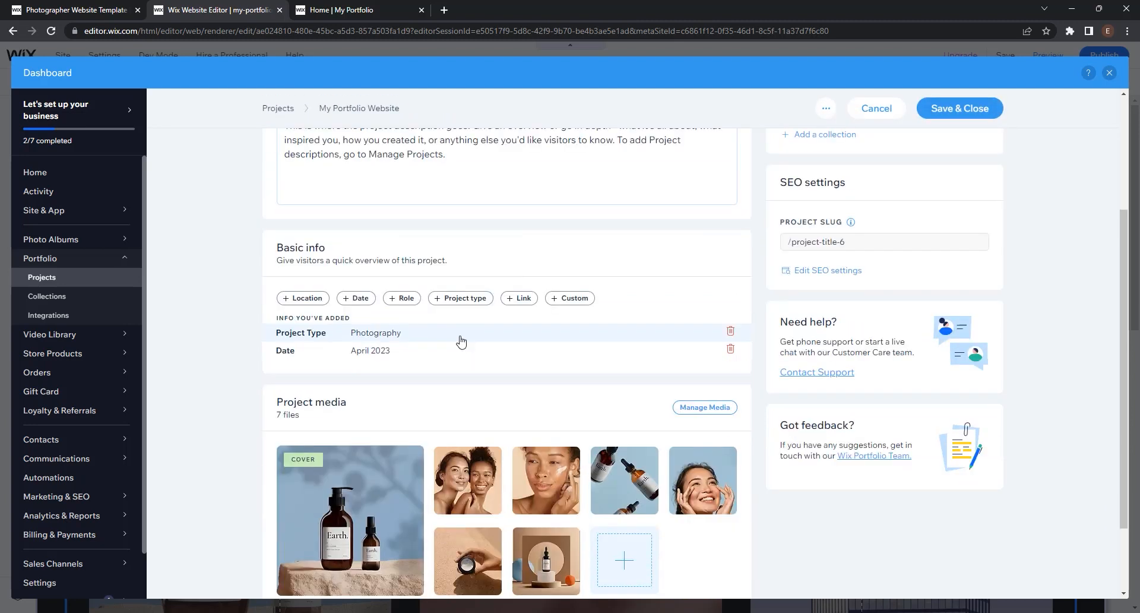
left_click(393, 337)
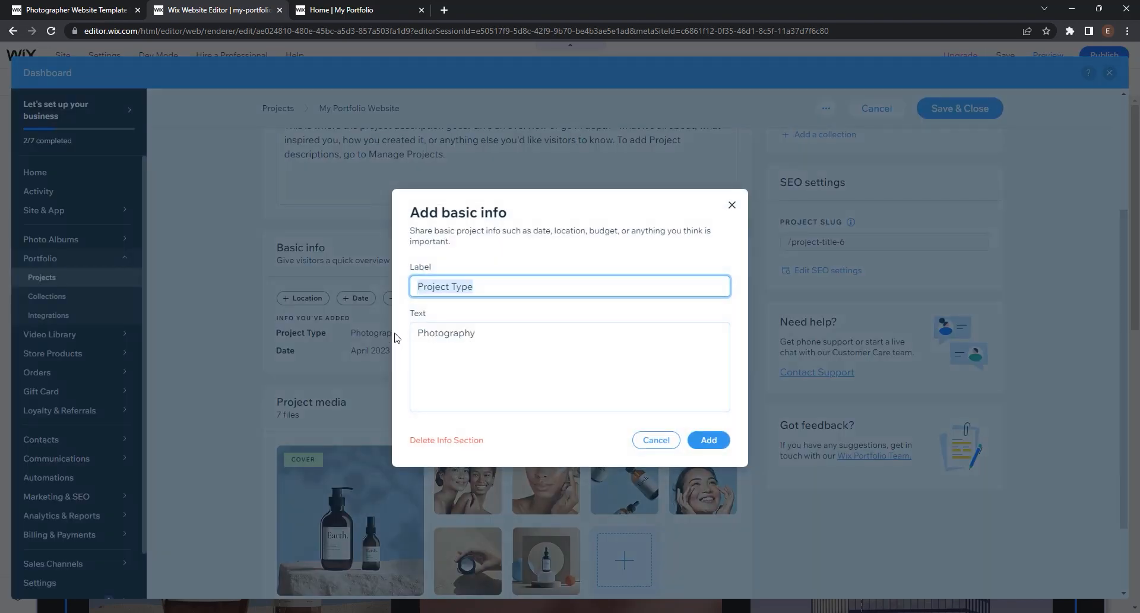
left_click_drag(497, 333, 403, 349)
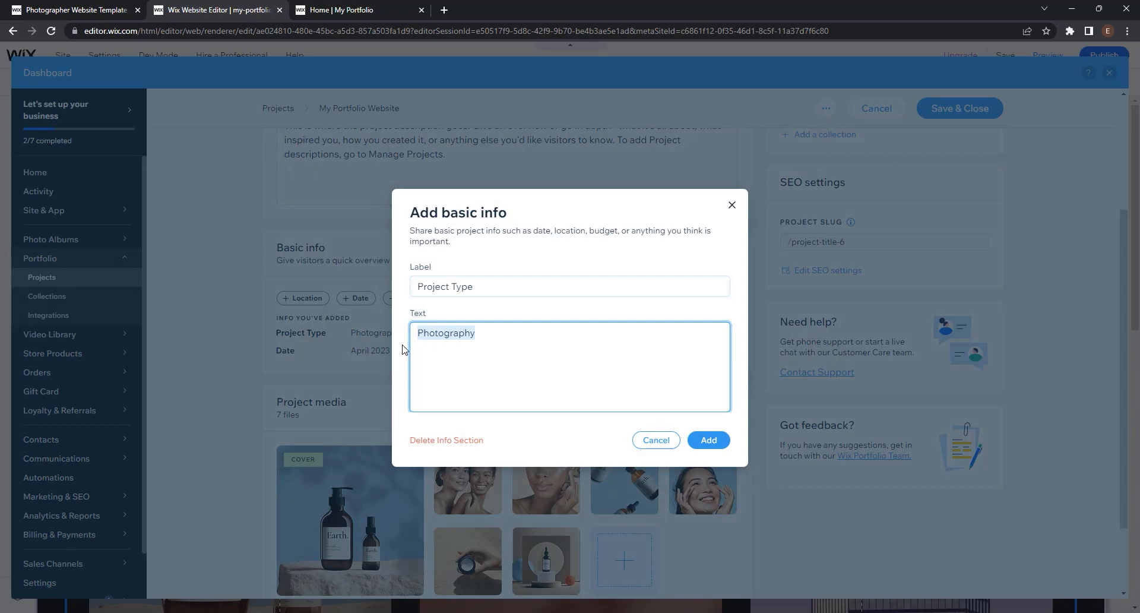
type("Web Design")
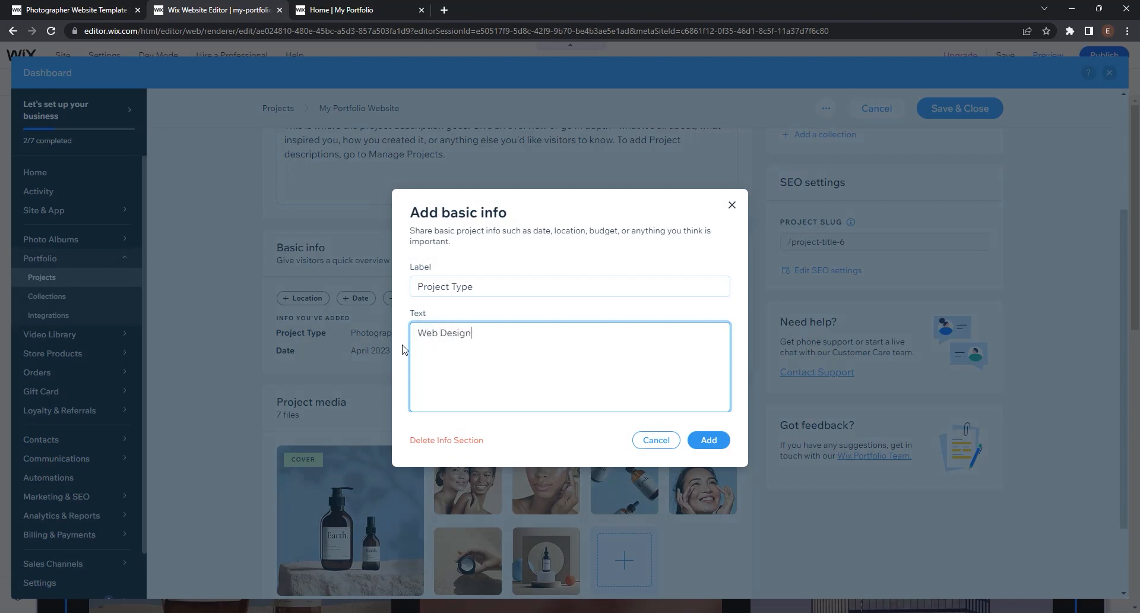
left_click(708, 440)
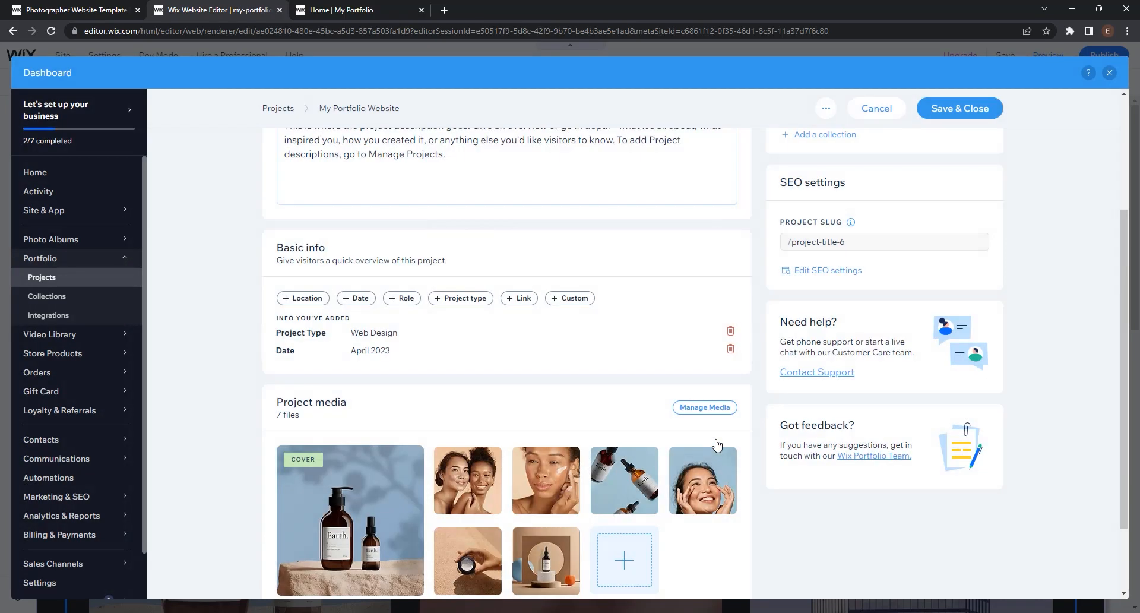
Change the Date text in the project's basic info to "May 2023".
left_click(380, 350)
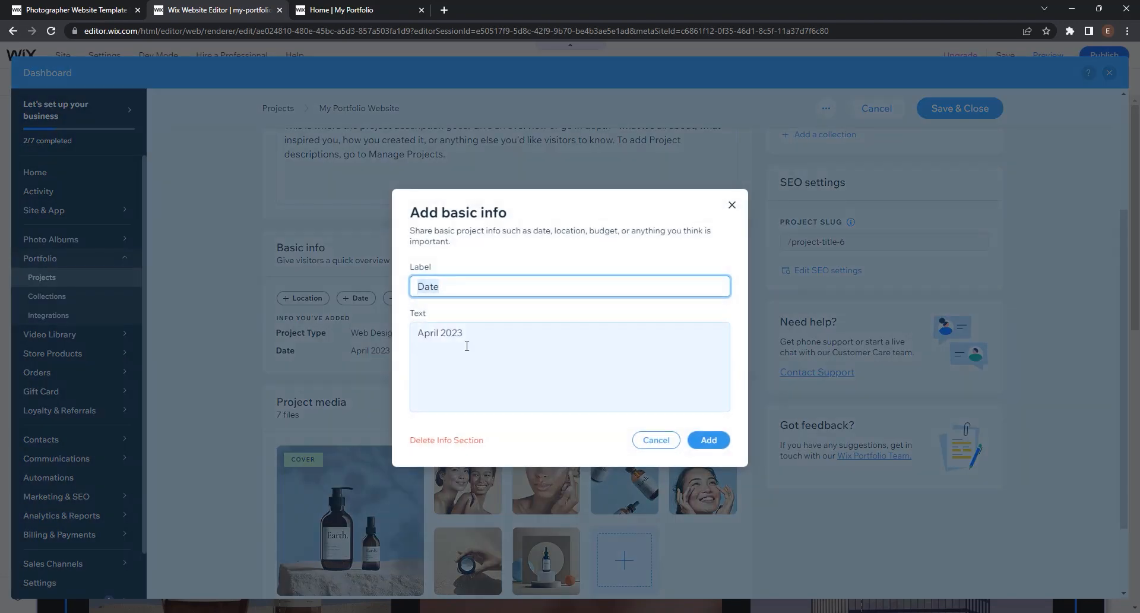
double_click(423, 332)
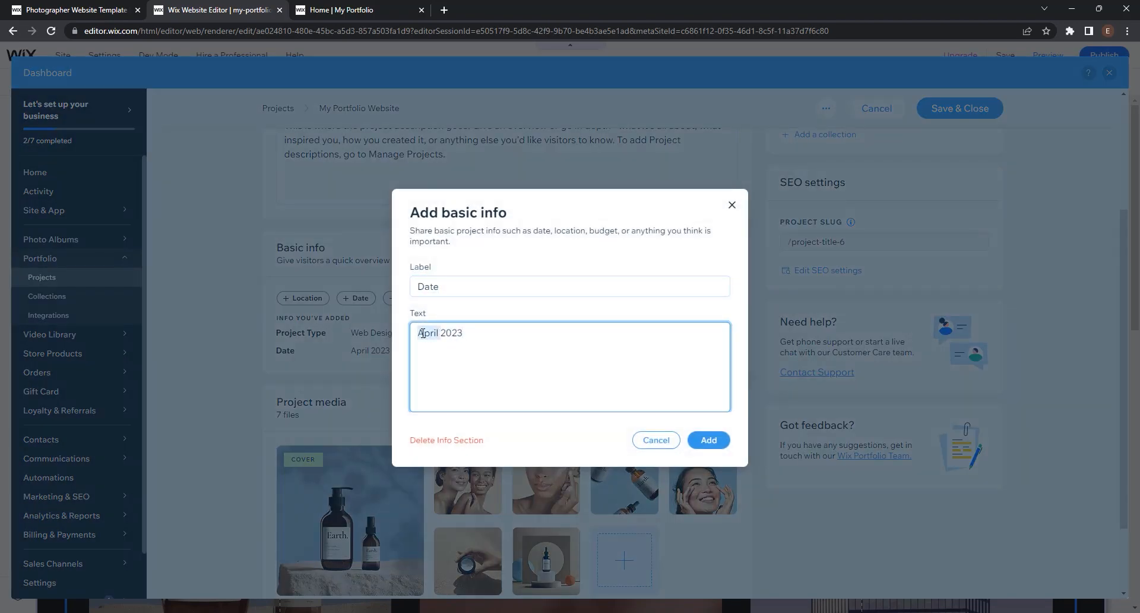
type("May")
left_click(719, 444)
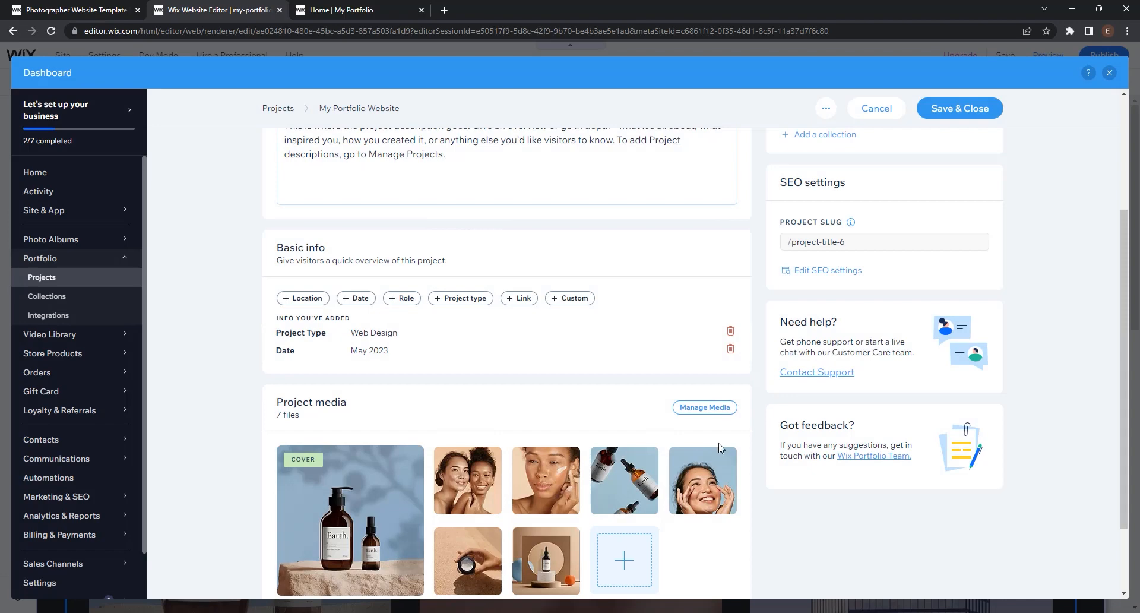
Review the project's basic info and media, and save and close the project.
scroll(683, 440, "down", 1)
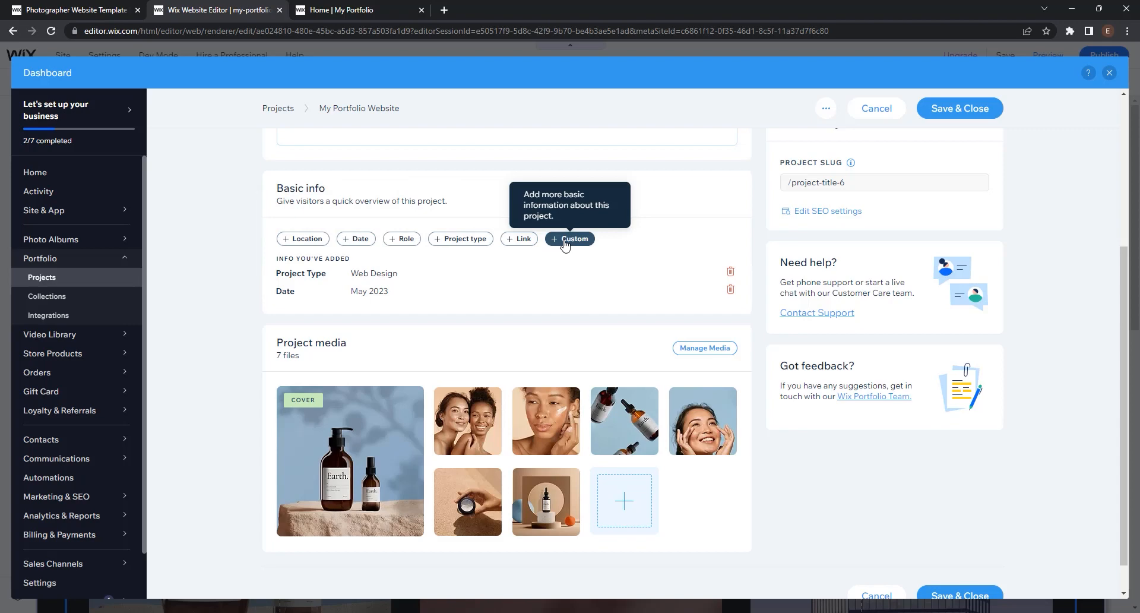
scroll(502, 261, "down", 1)
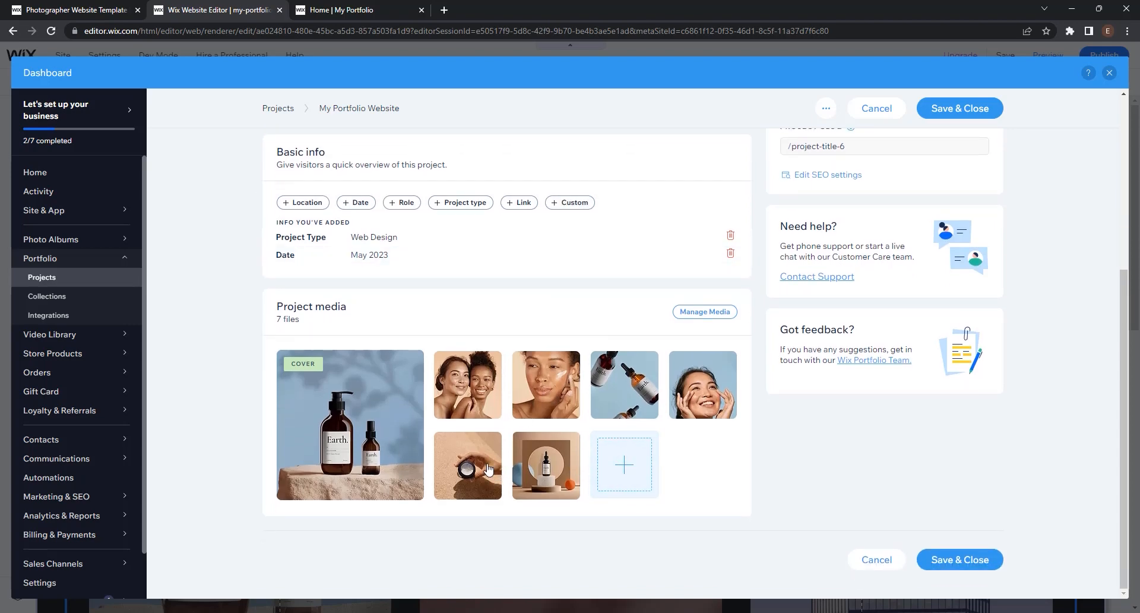
scroll(591, 424, "up", 3)
scroll(591, 424, "up", 1)
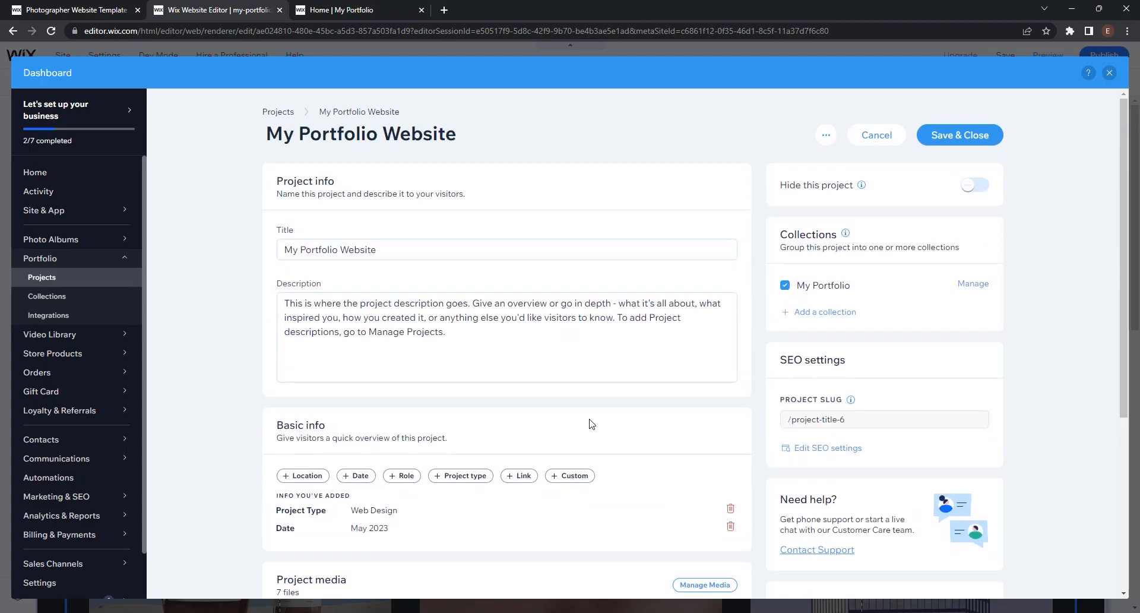
left_click(958, 141)
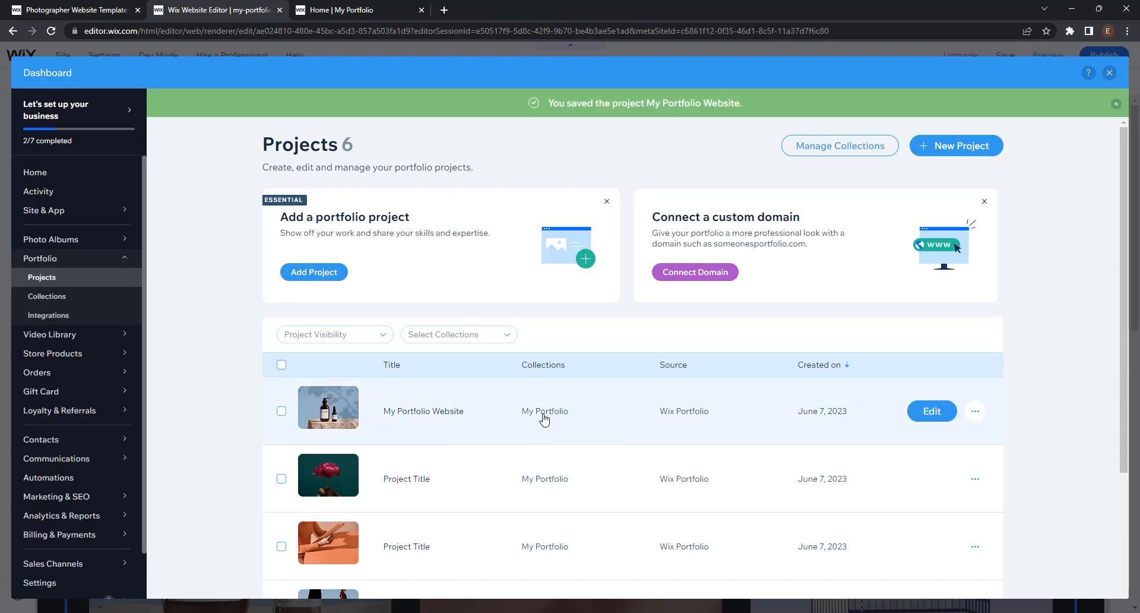
Delete the project with the skyscraper cover from the portfolio's project list.
scroll(620, 415, "down", 5)
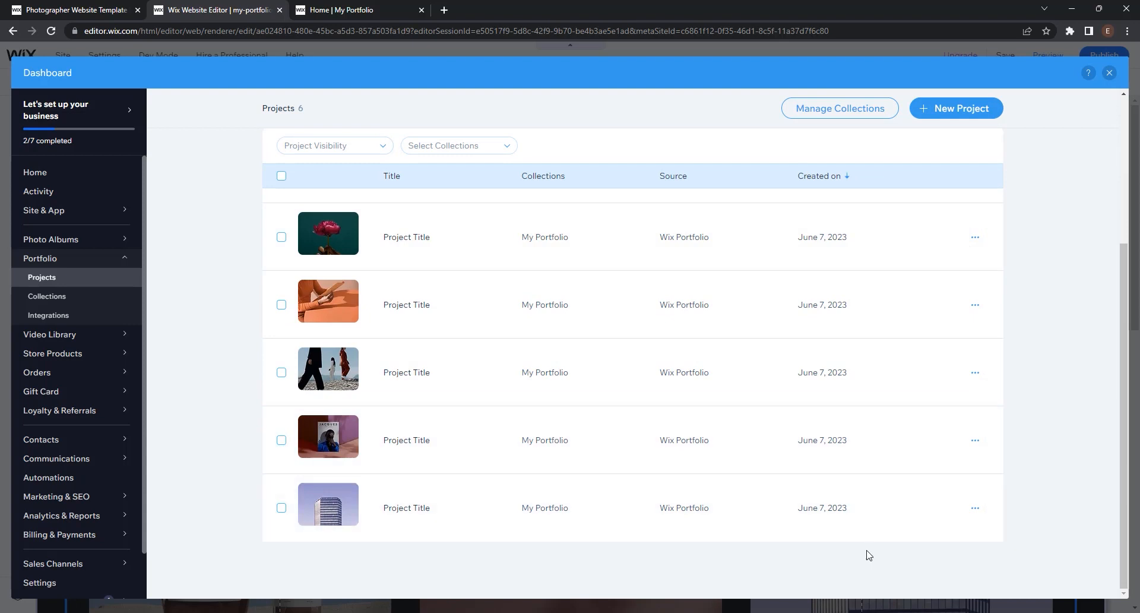
left_click(974, 508)
left_click(935, 534)
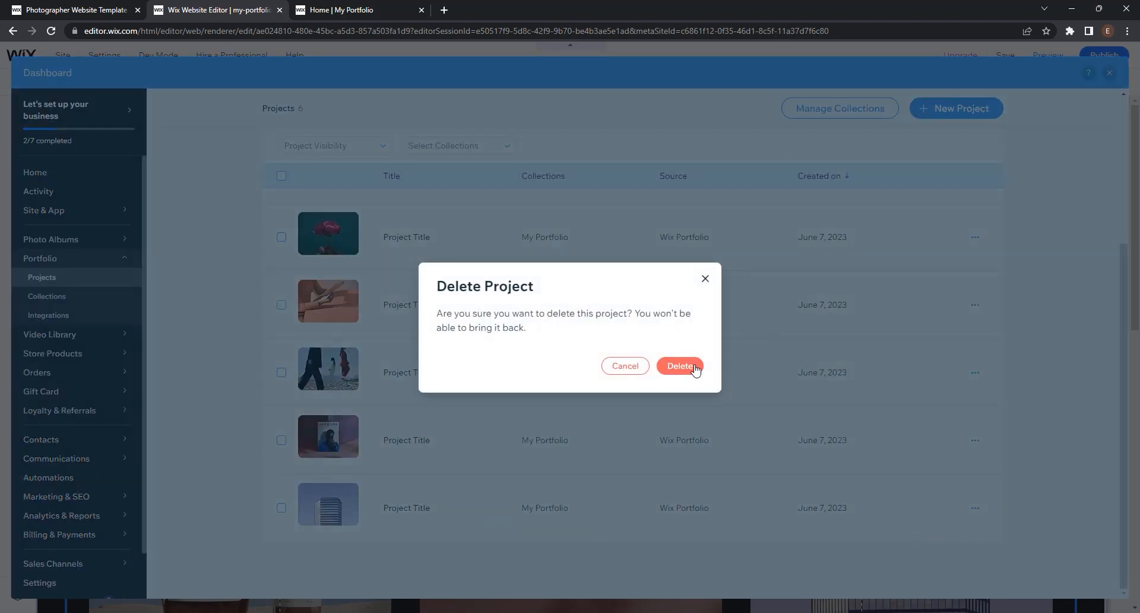
left_click(695, 368)
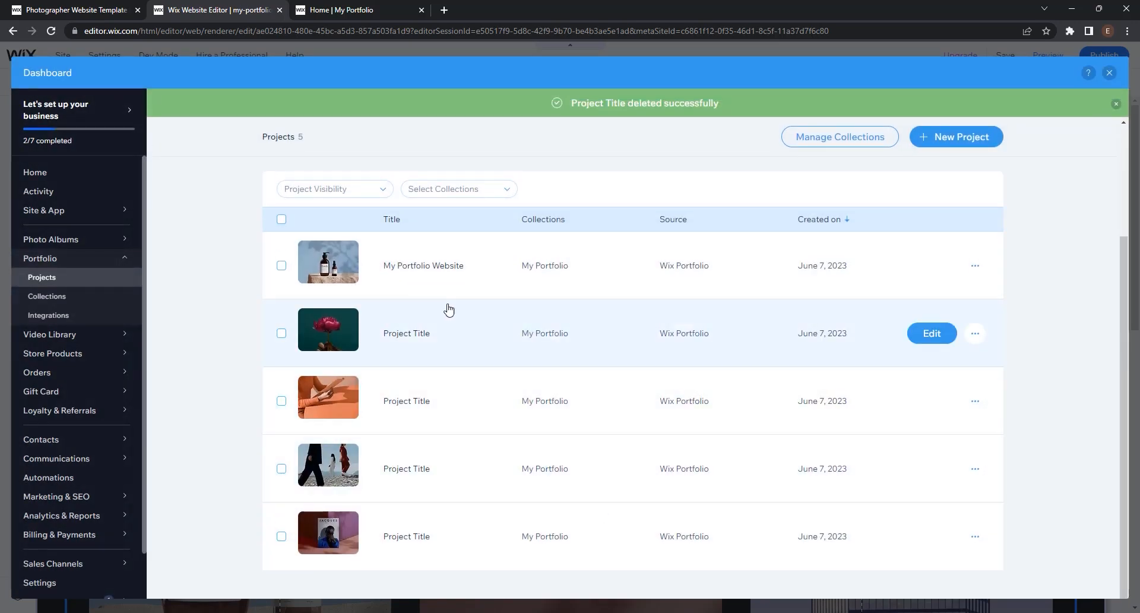
Close the project manager and check the updated project gallery on the Portfolio page.
scroll(478, 524, "up", 3)
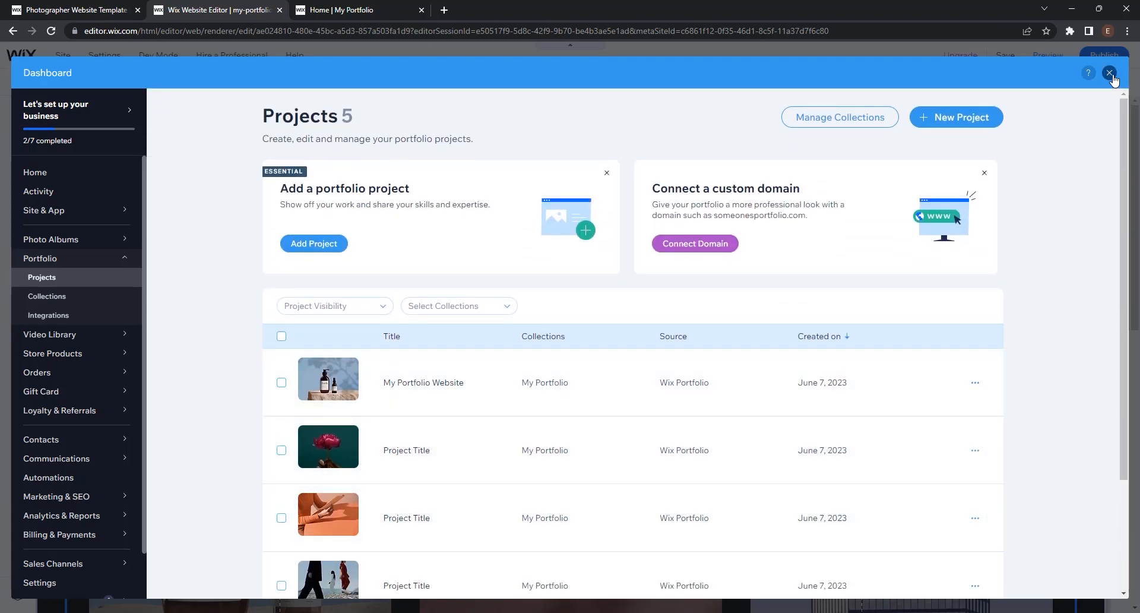
left_click(1109, 73)
scroll(512, 361, "down", 5)
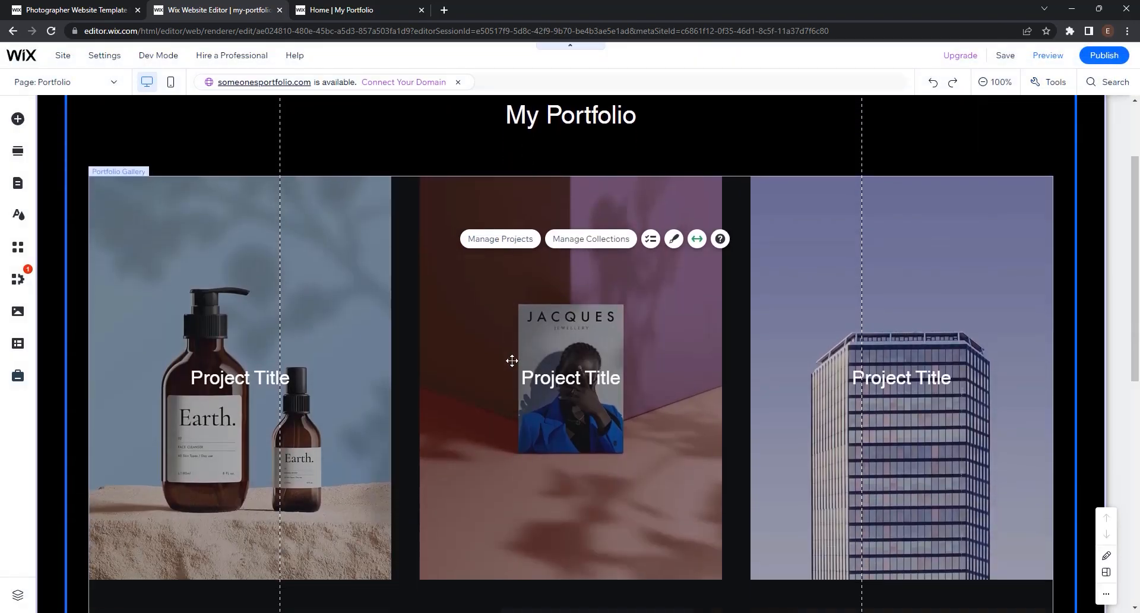
scroll(512, 360, "down", 5)
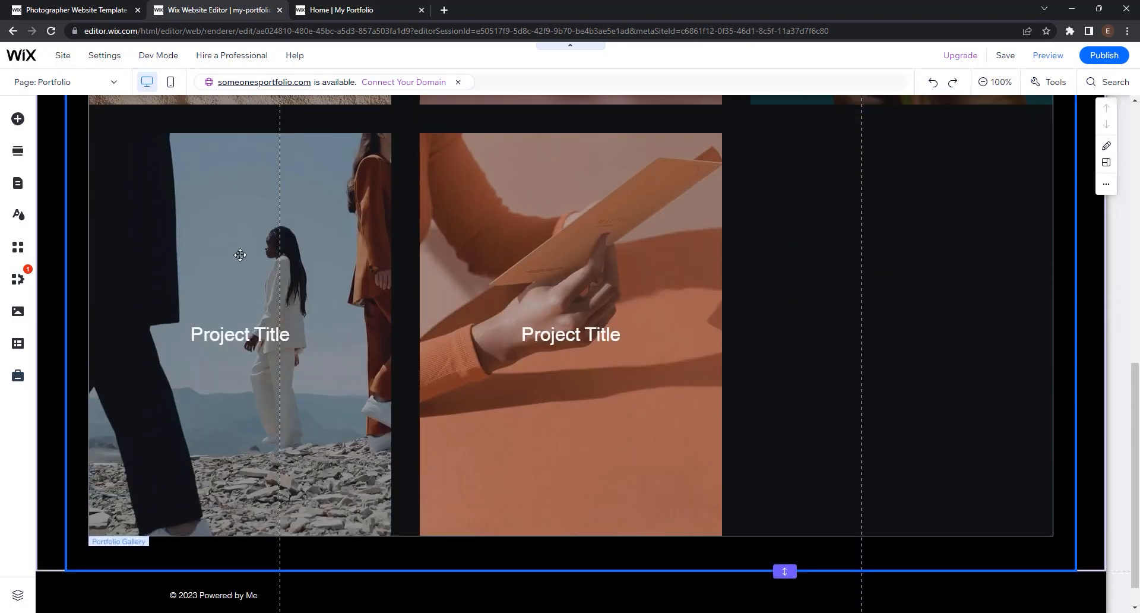
scroll(521, 414, "up", 10)
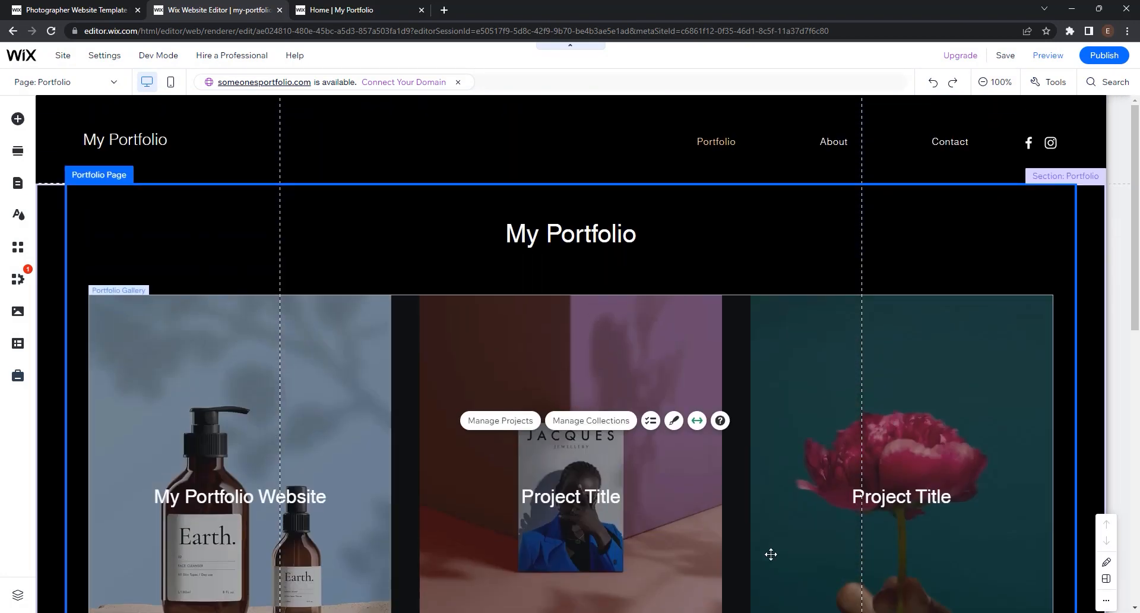
scroll(854, 458, "down", 2)
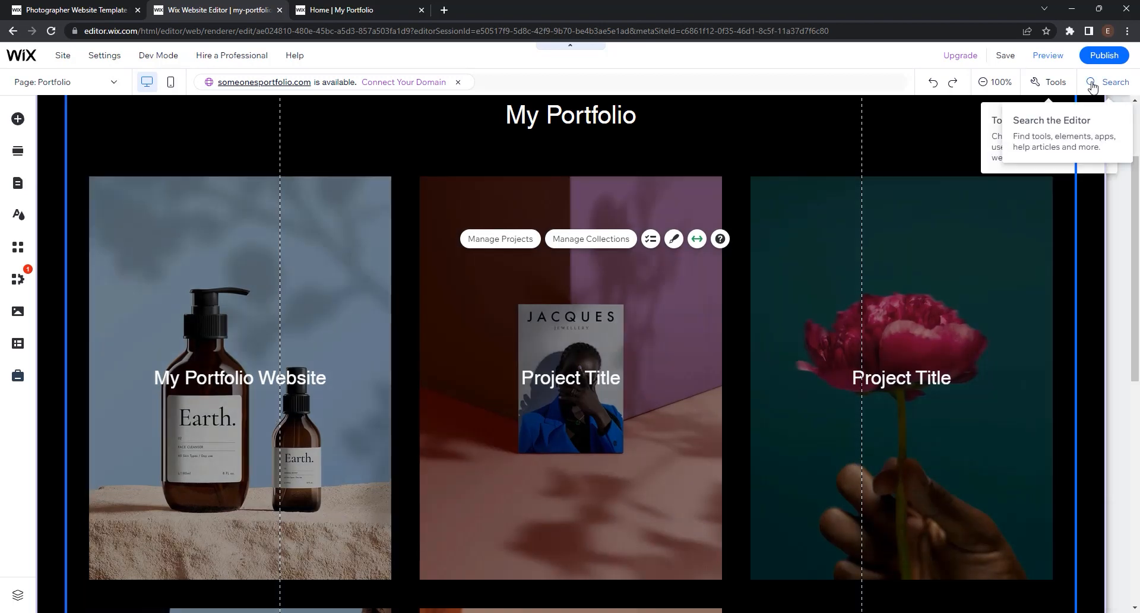
Publish the site and view the live home page.
mouse_move(1102, 55)
left_click(1022, 139)
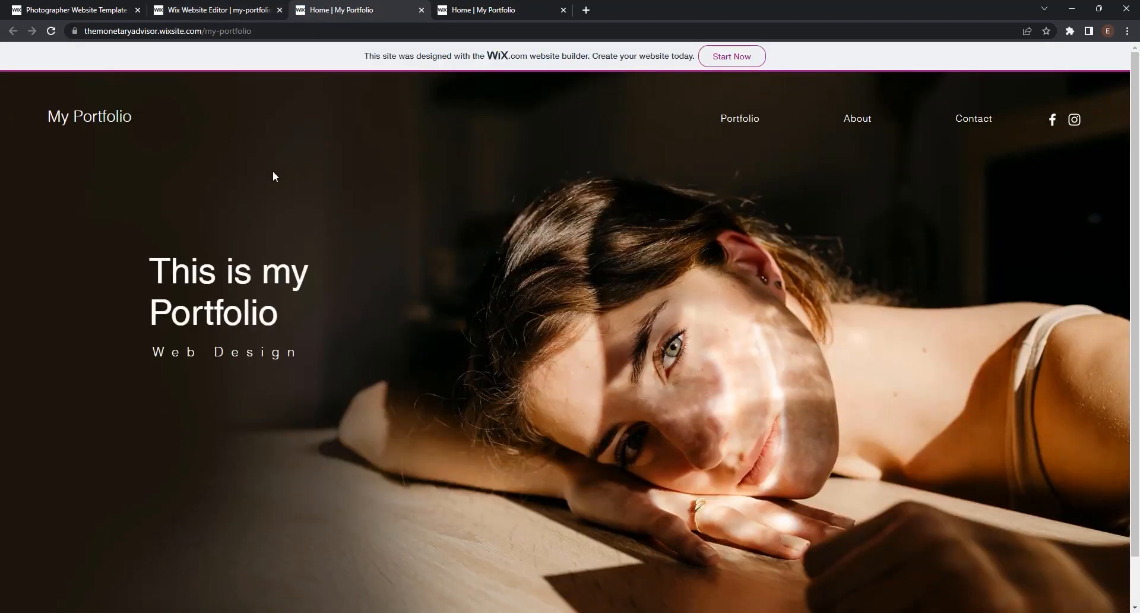
scroll(273, 172, "down", 1)
scroll(333, 190, "up", 1)
Look over the live Portfolio page and the details and images of its "My Portfolio Website" project.
left_click(751, 120)
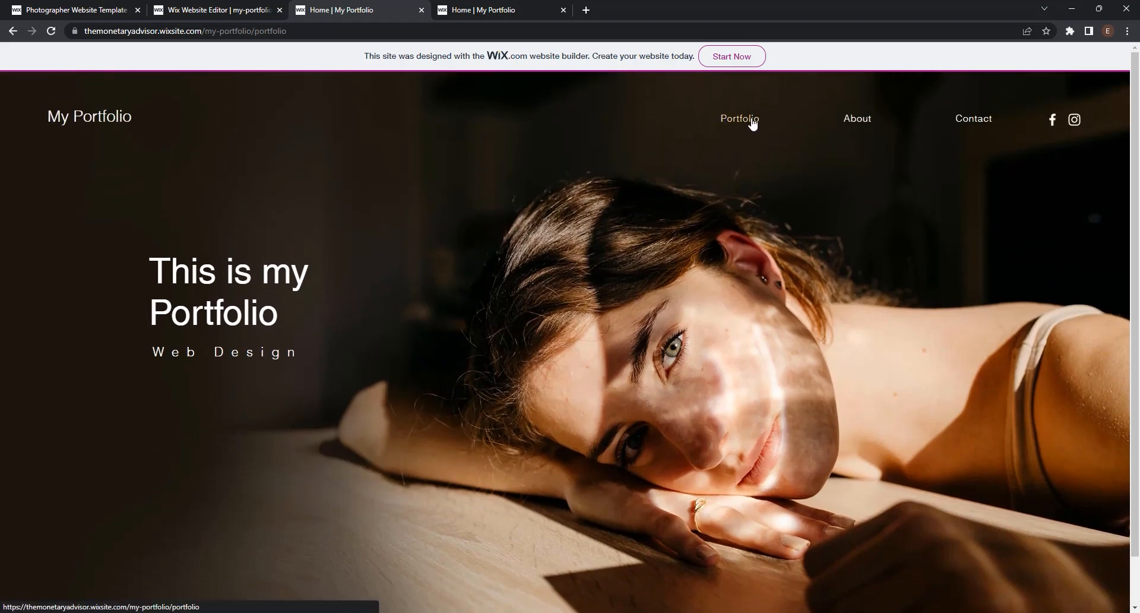
scroll(708, 175, "down", 7)
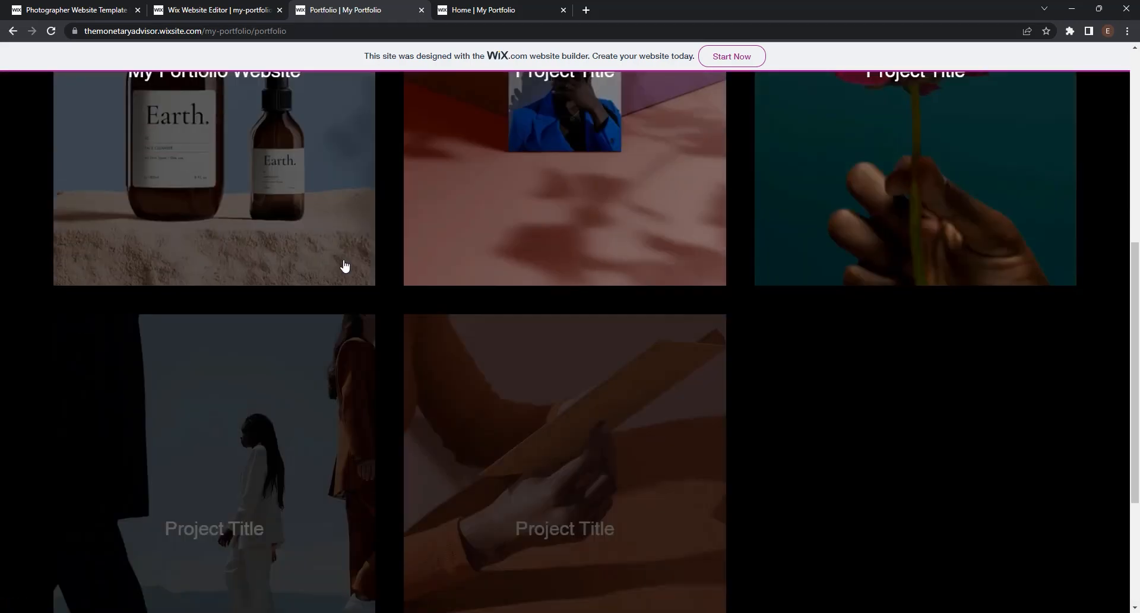
scroll(341, 389, "up", 3)
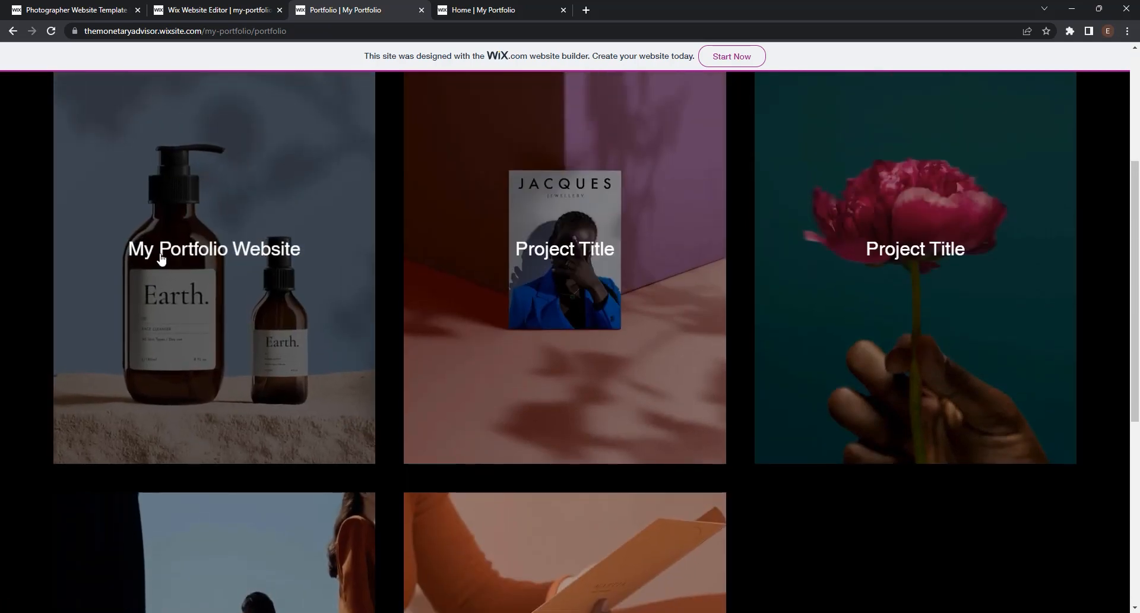
left_click(219, 254)
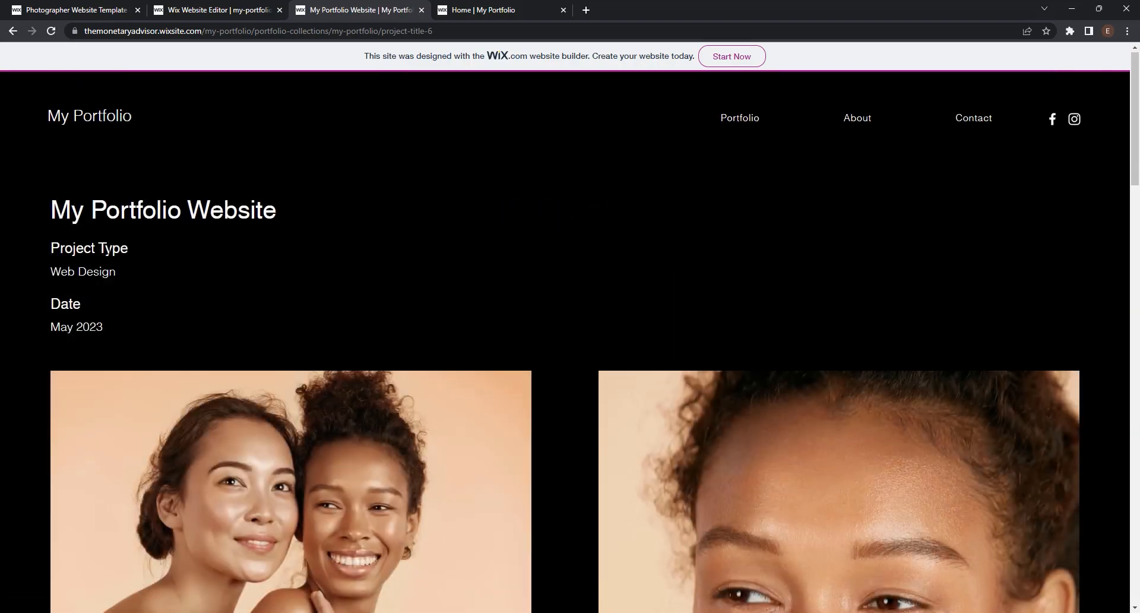
scroll(112, 257, "down", 15)
scroll(168, 267, "down", 10)
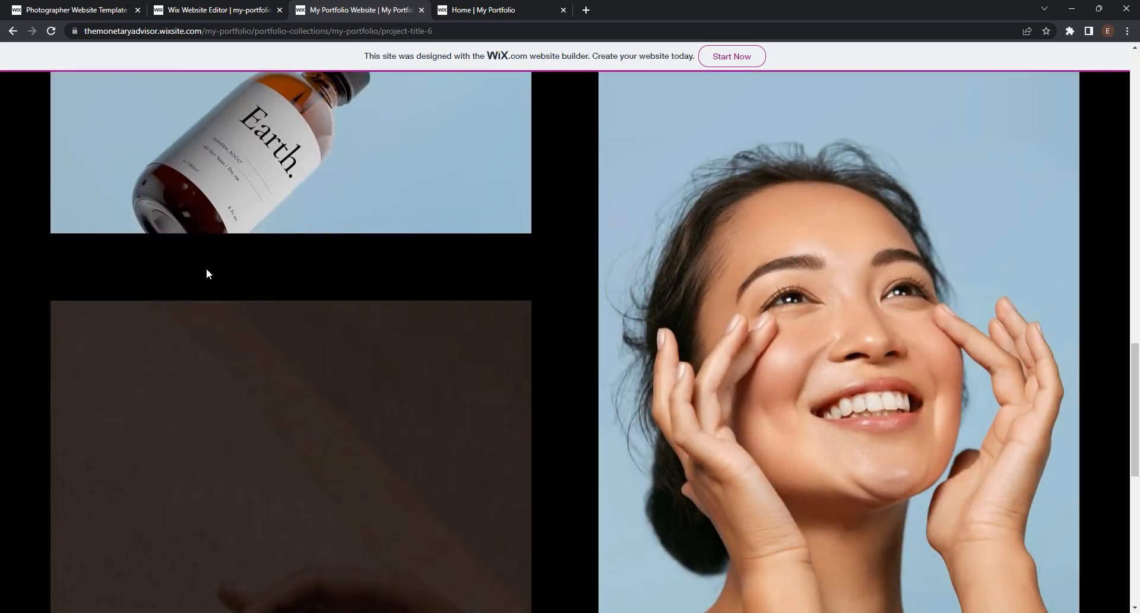
scroll(211, 274, "up", 5)
scroll(264, 328, "up", 15)
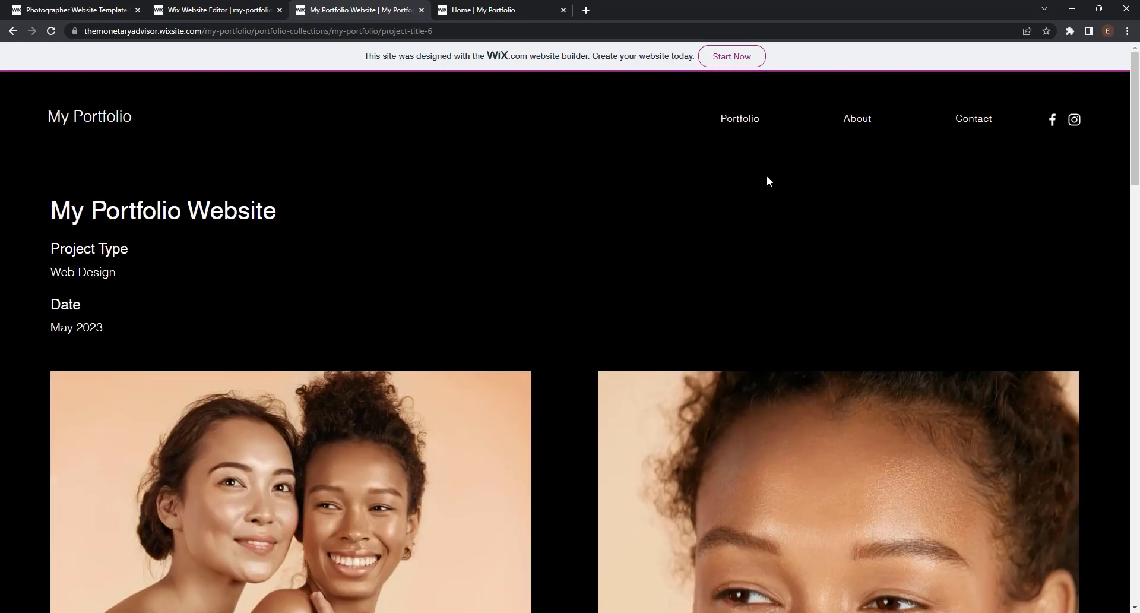
View the live Contact page and look through the About page down to its clients section.
left_click(962, 118)
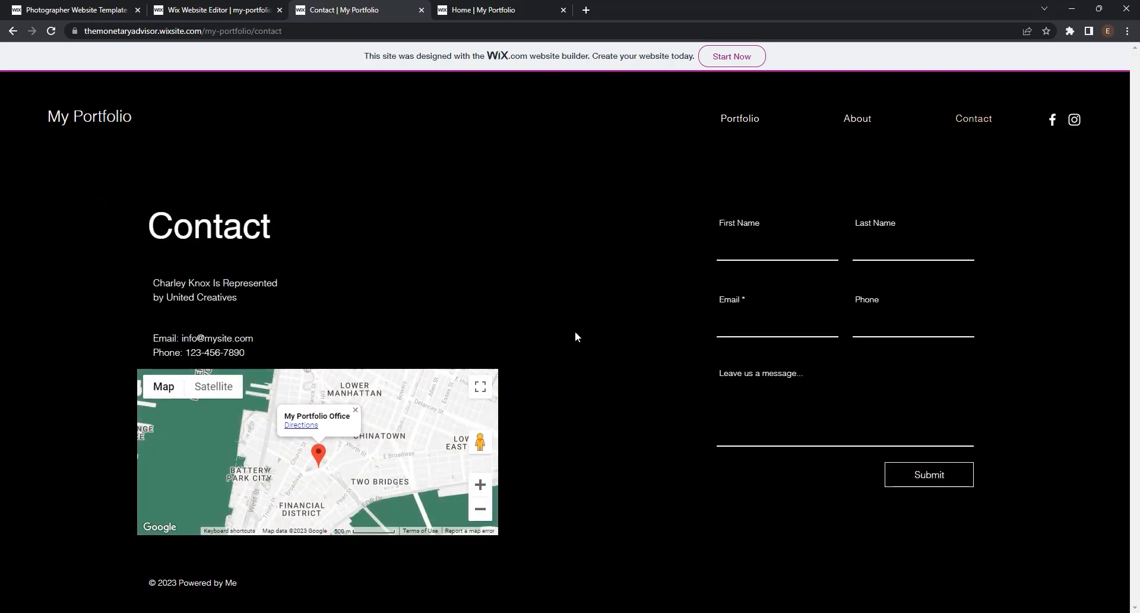
left_click(857, 119)
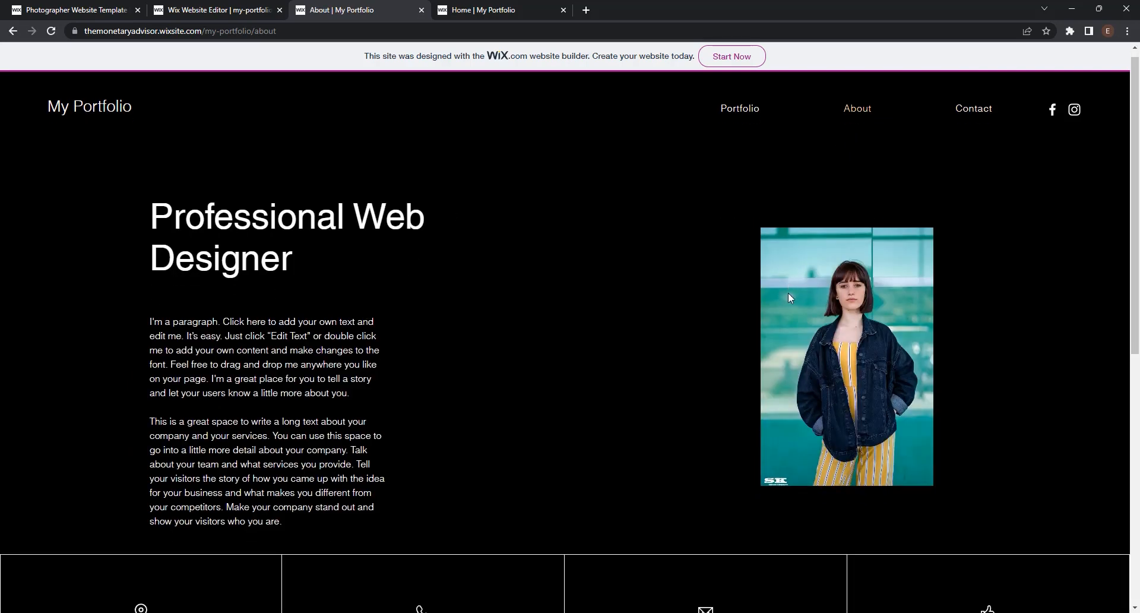
scroll(789, 294, "down", 5)
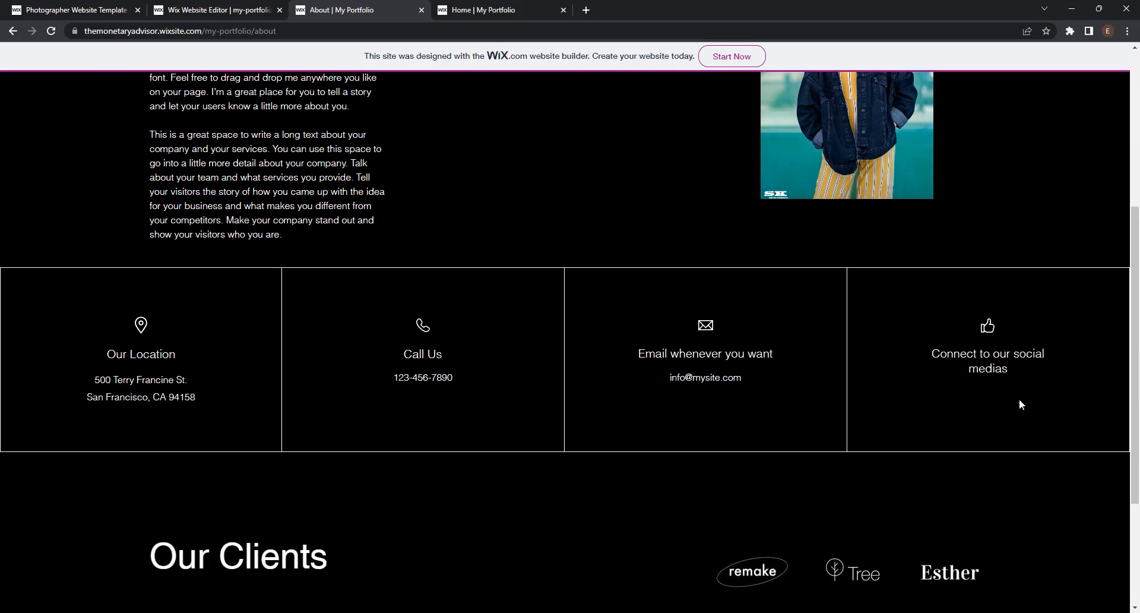
scroll(799, 362, "down", 3)
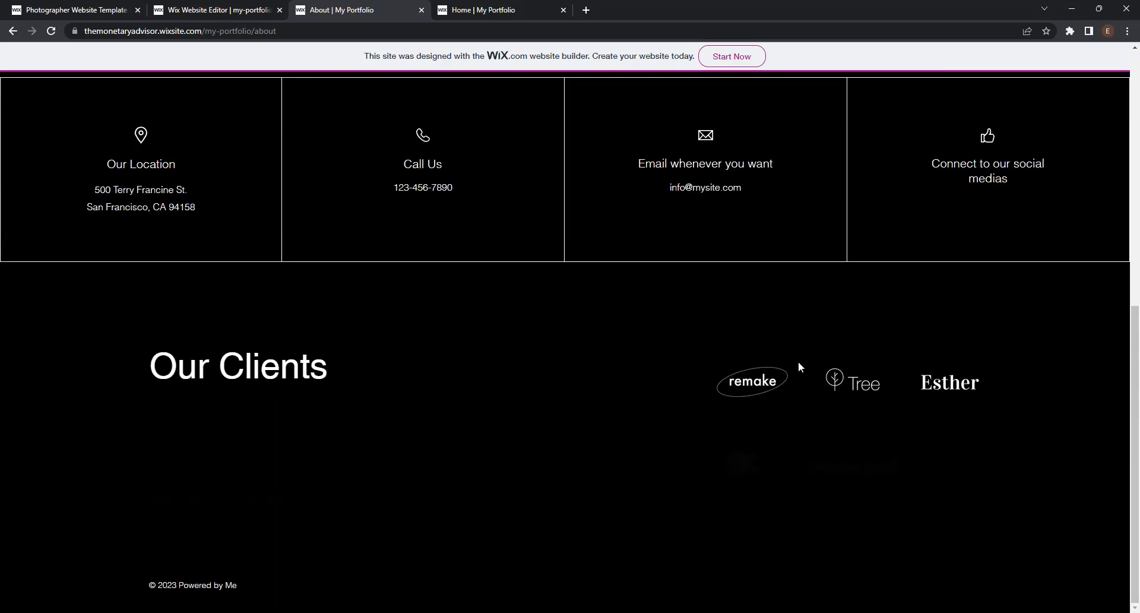
scroll(799, 363, "up", 6)
scroll(798, 362, "up", 2)
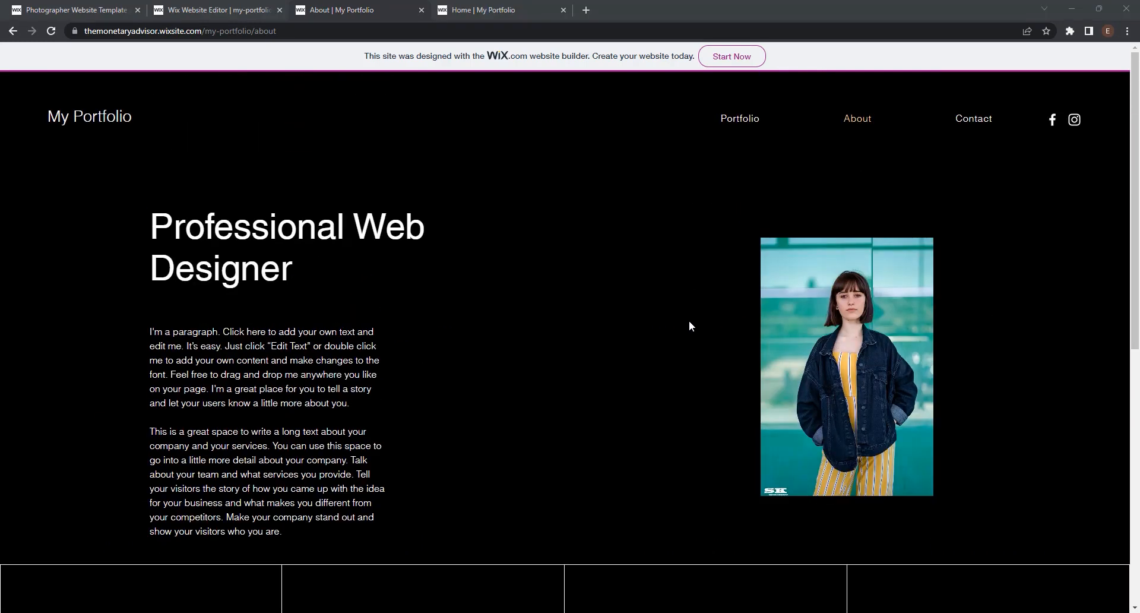